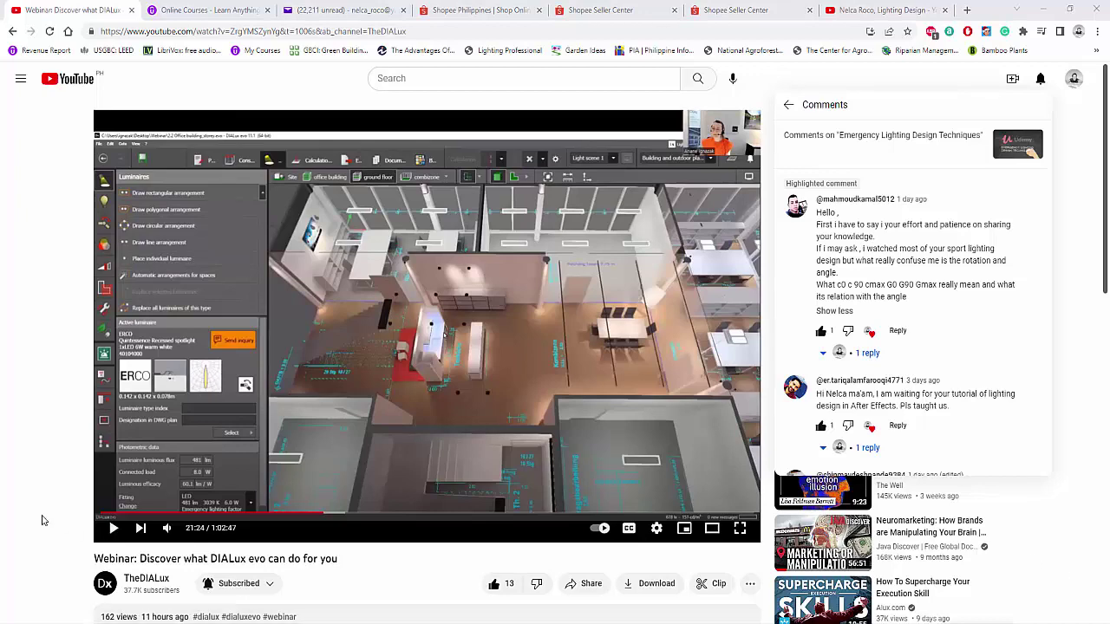
# Step: Look through the YouTube notifications for the viewer comment asking about C0, C90 and Gmax angles
pyautogui.click(41, 521)
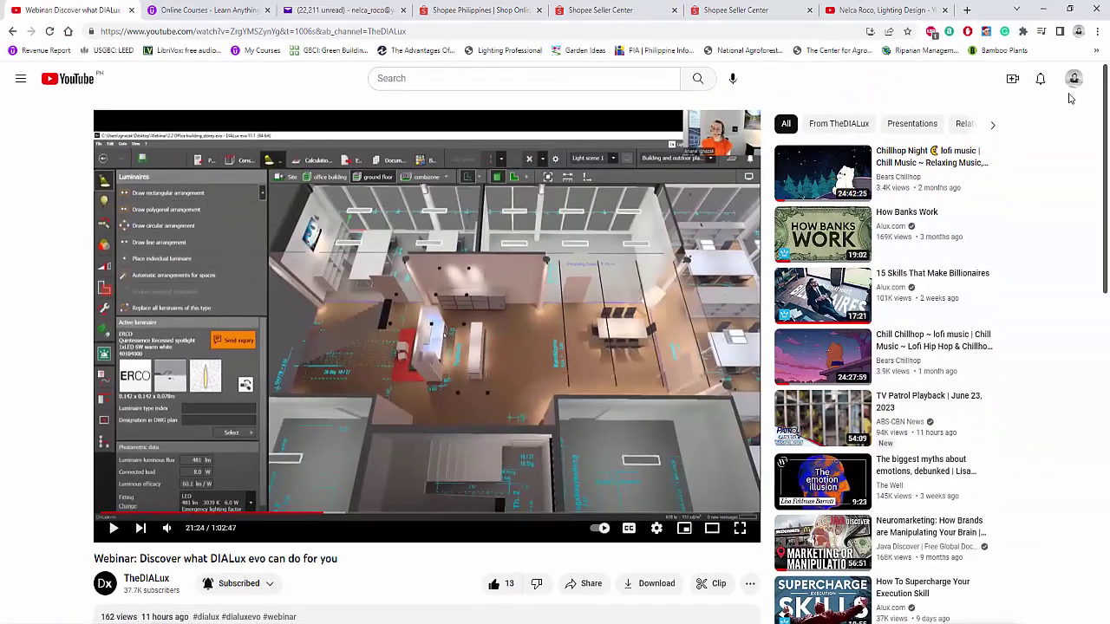
pyautogui.click(1074, 79)
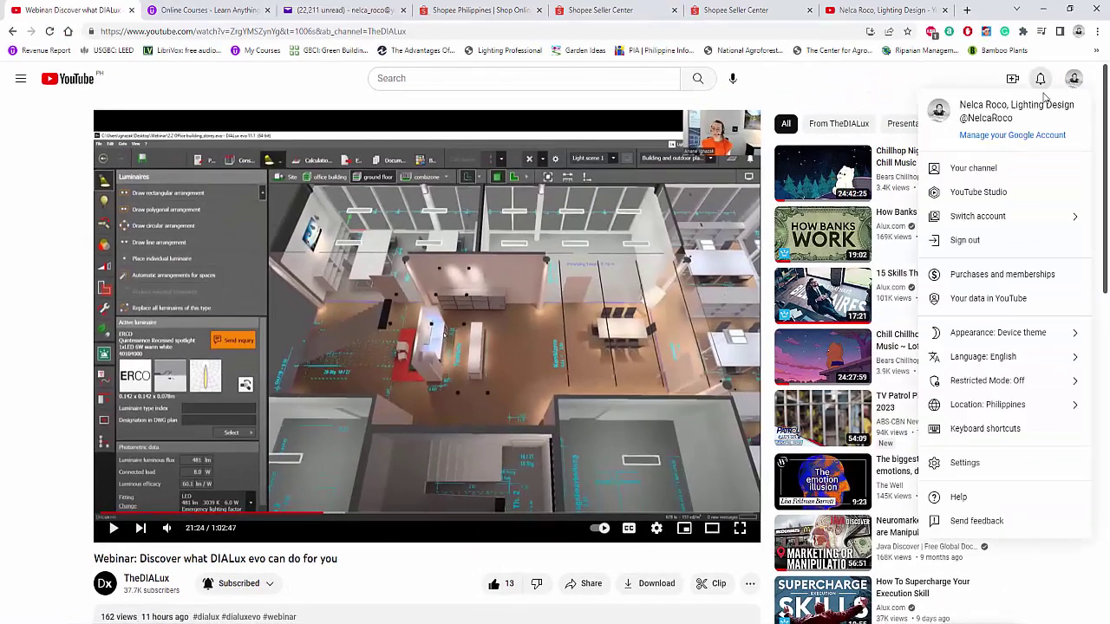
pyautogui.click(1038, 81)
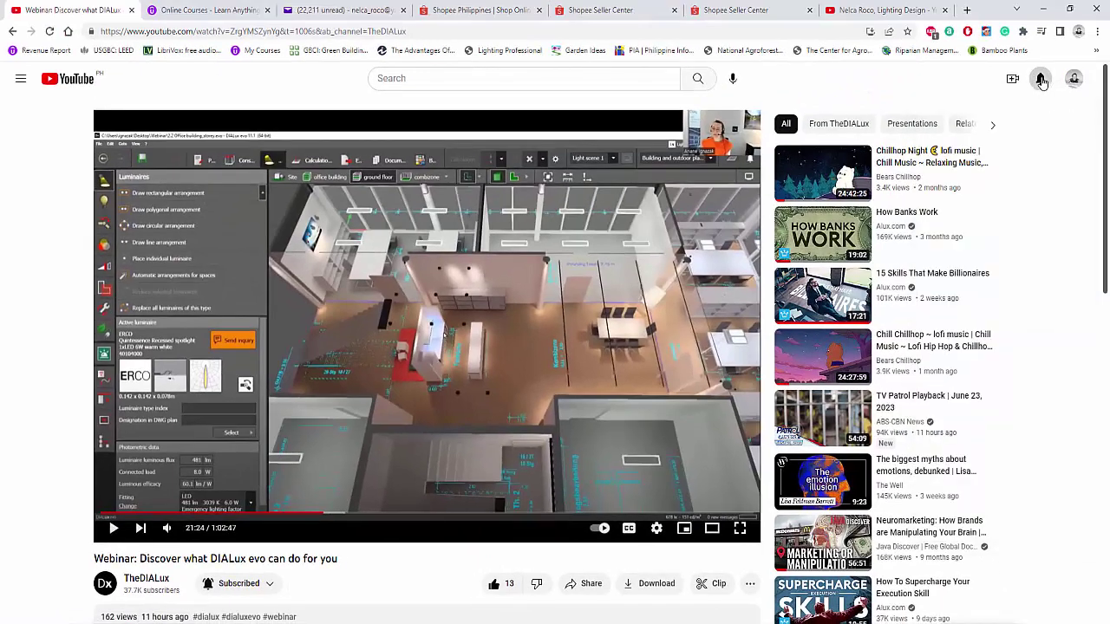
pyautogui.scroll(-4, 914, 208)
pyautogui.scroll(-4, 913, 230)
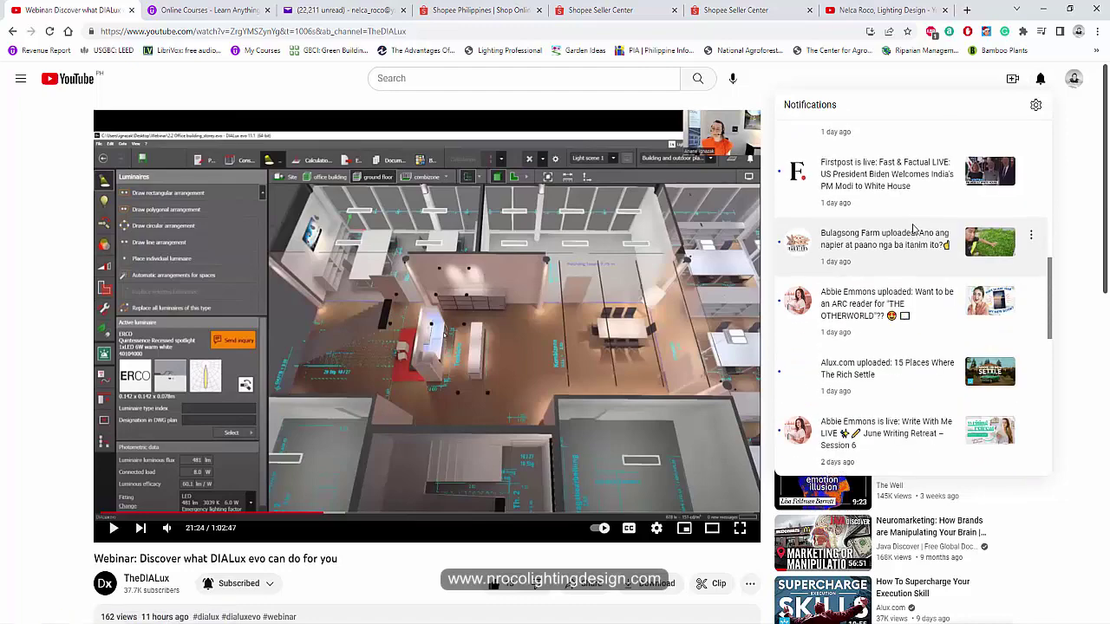
pyautogui.scroll(3, 902, 191)
pyautogui.click(906, 180)
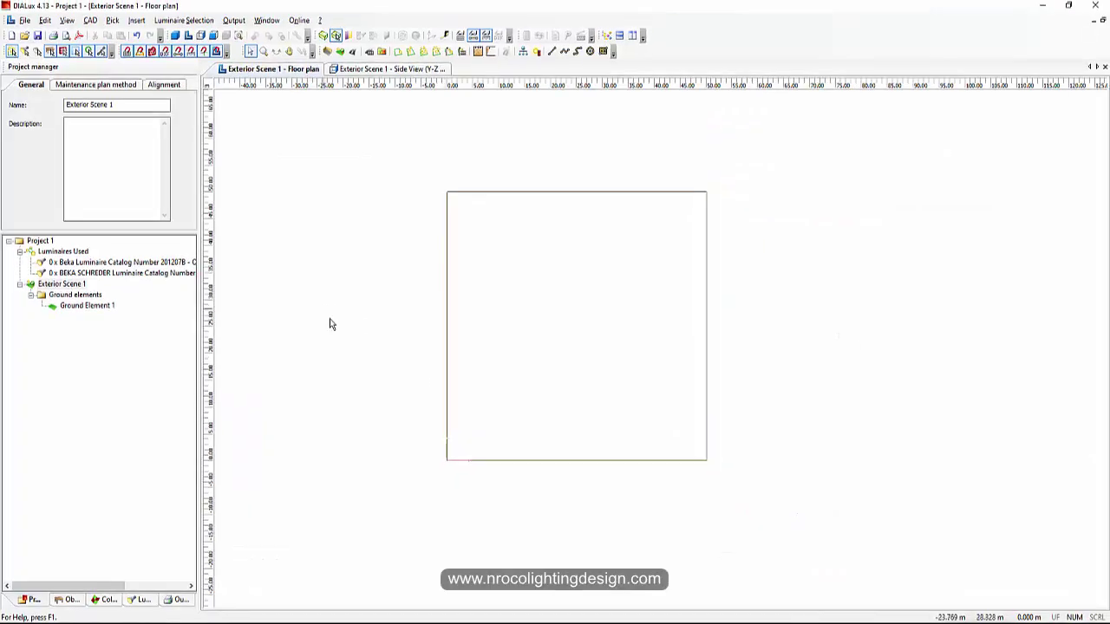
# Step: Insert a basketball court from the sport facilities and position it on the ground element with its centre at about X 25.9 m, Y 25.9 m
pyautogui.moveTo(398, 338); pyautogui.dragTo(395, 364, button='middle')
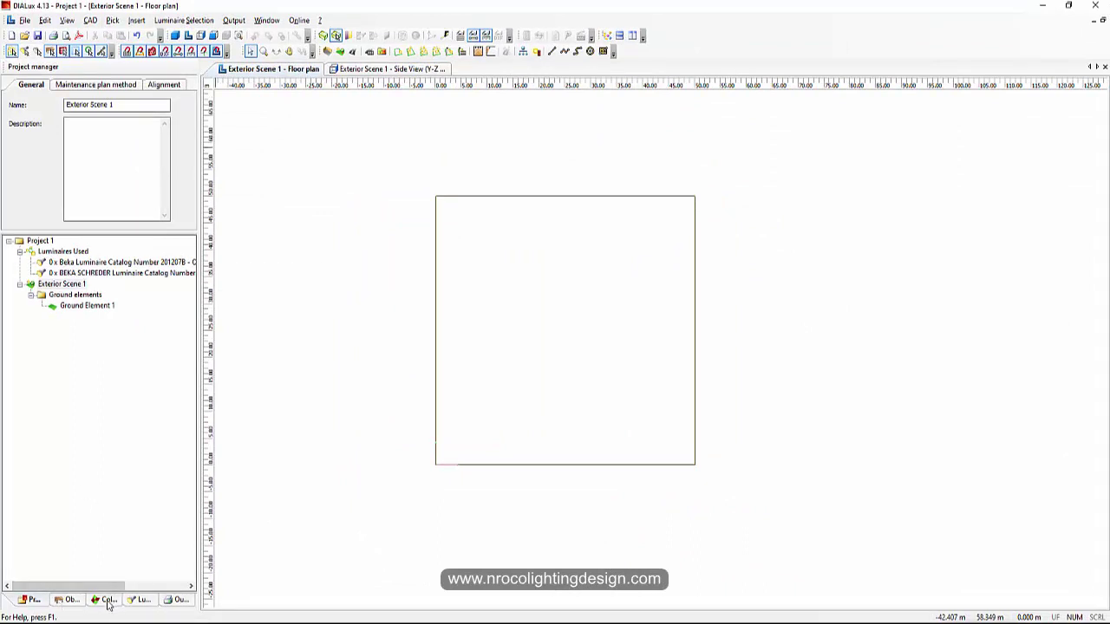
pyautogui.click(70, 599)
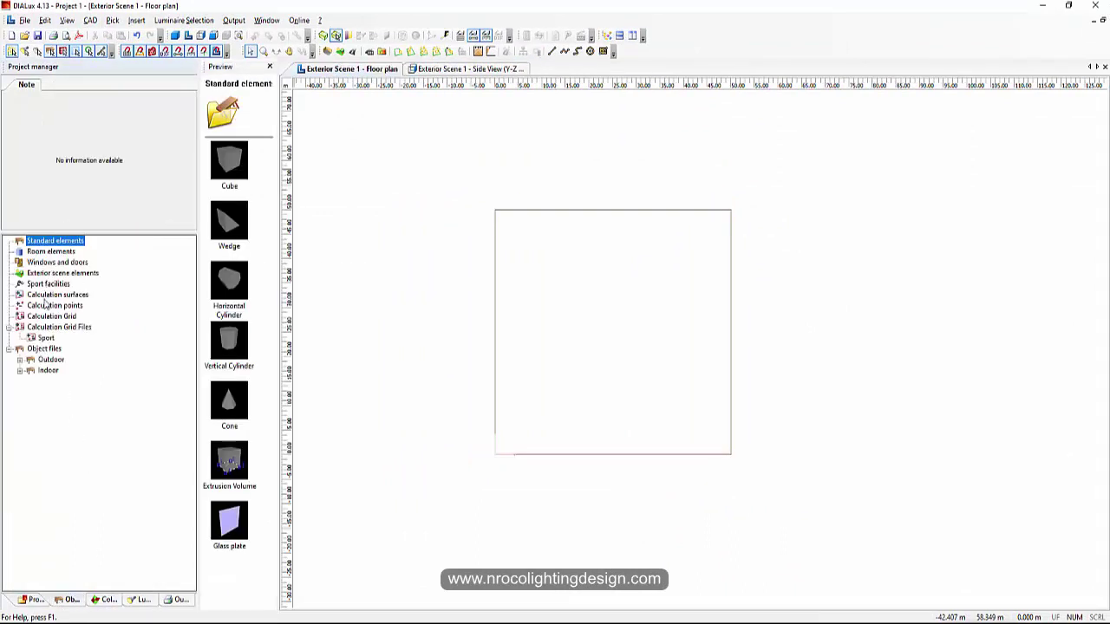
pyautogui.click(45, 318)
pyautogui.click(49, 307)
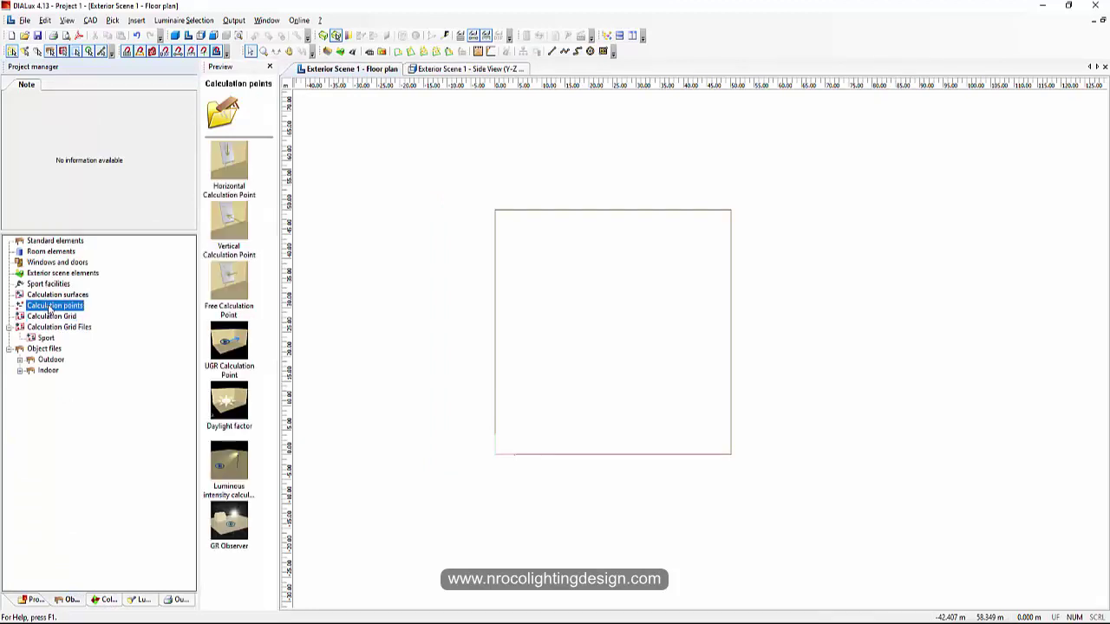
pyautogui.click(47, 284)
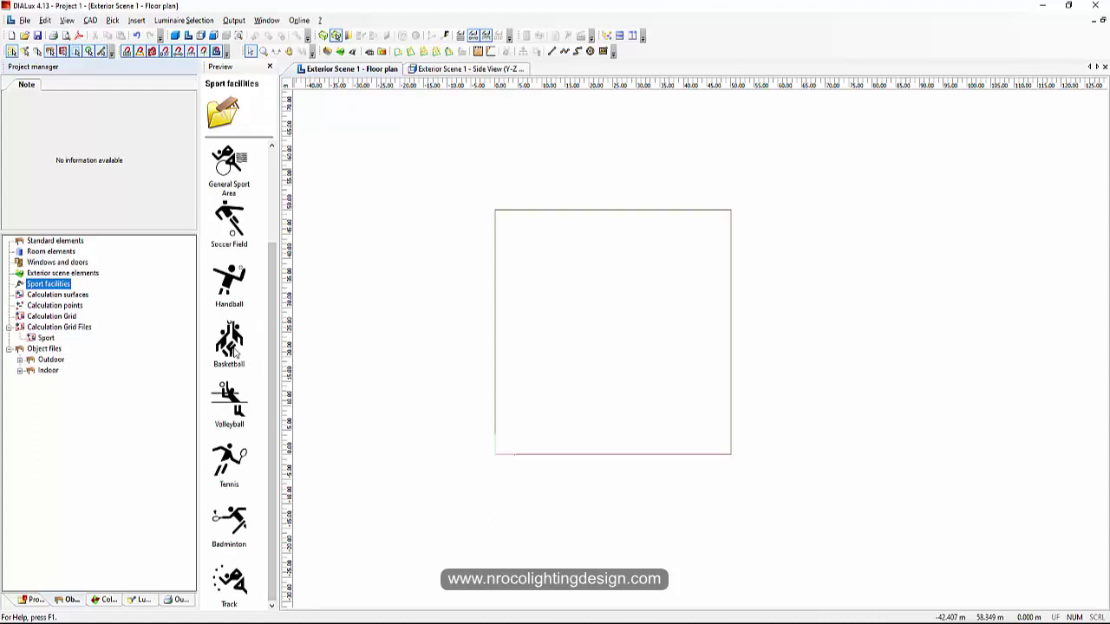
pyautogui.moveTo(229, 340); pyautogui.dragTo(596, 335)
pyautogui.scroll(3, 581, 405)
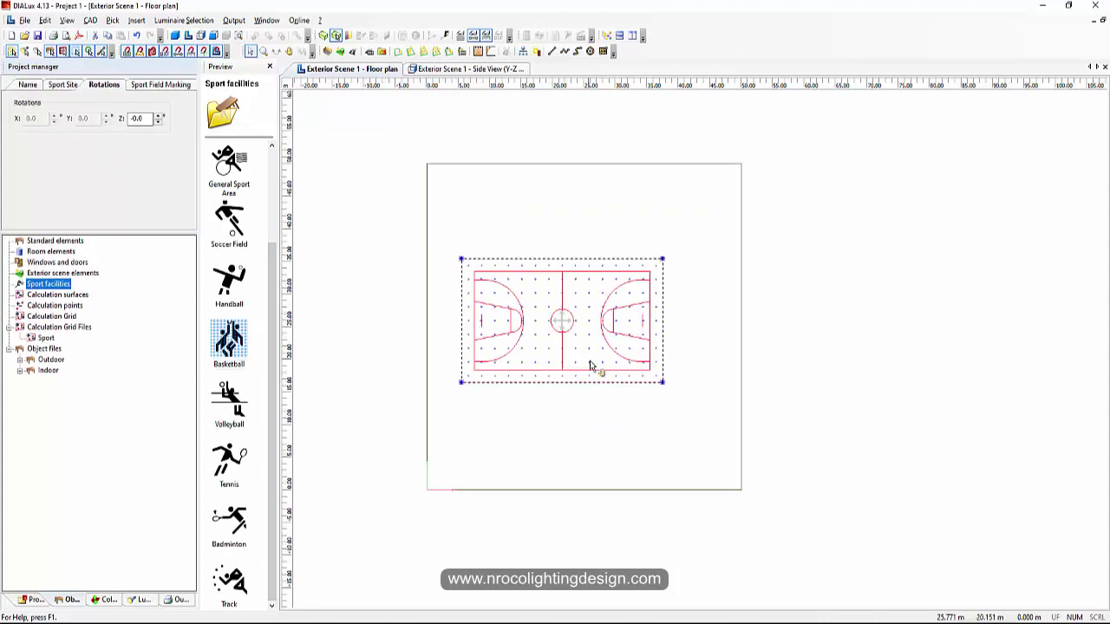
pyautogui.moveTo(576, 335); pyautogui.dragTo(567, 332)
pyautogui.click(321, 230)
# Step: Insert a mirrored floodlight arrangement of single Beka OMNIBLAST MAXI luminaires, starting below the court's lower edge at about X 16.6 m, Y 15.1 m
pyautogui.click(447, 52)
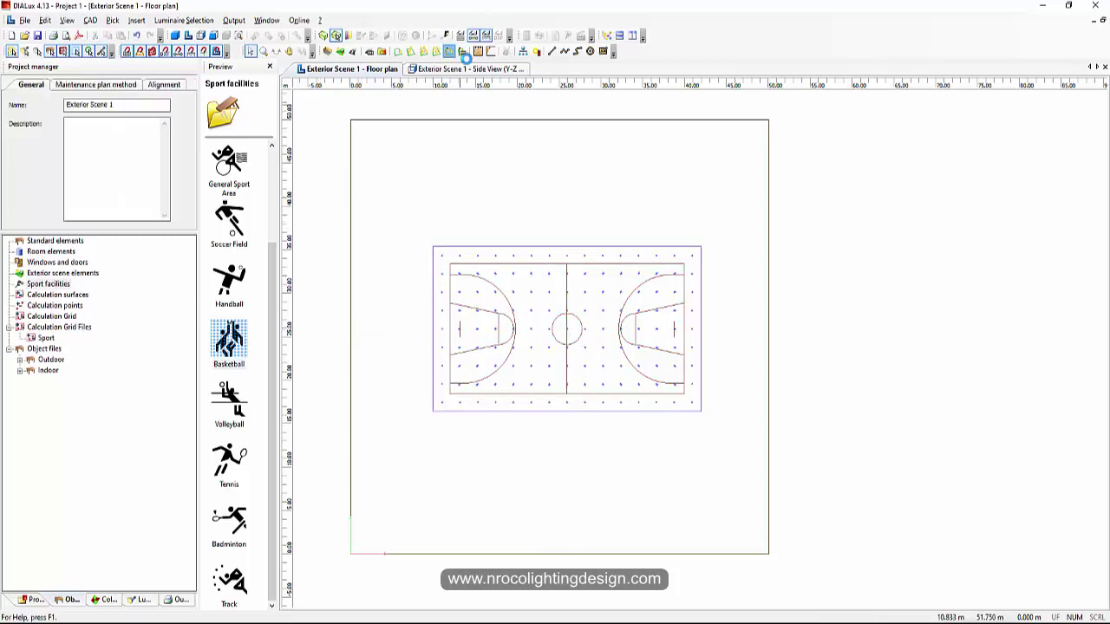
pyautogui.click(111, 101)
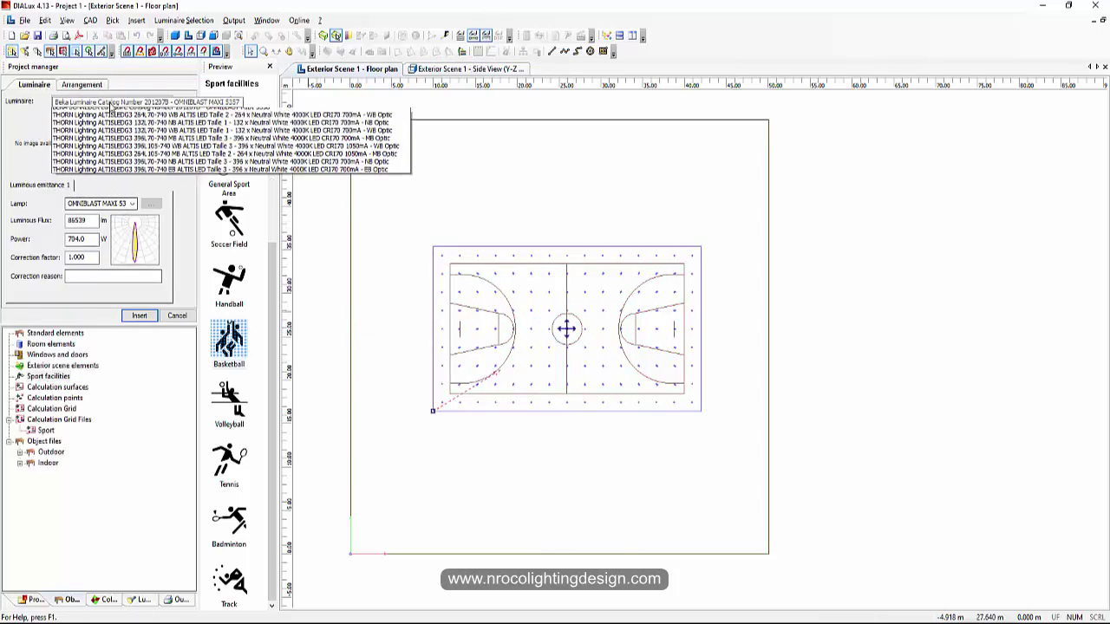
pyautogui.click(87, 310)
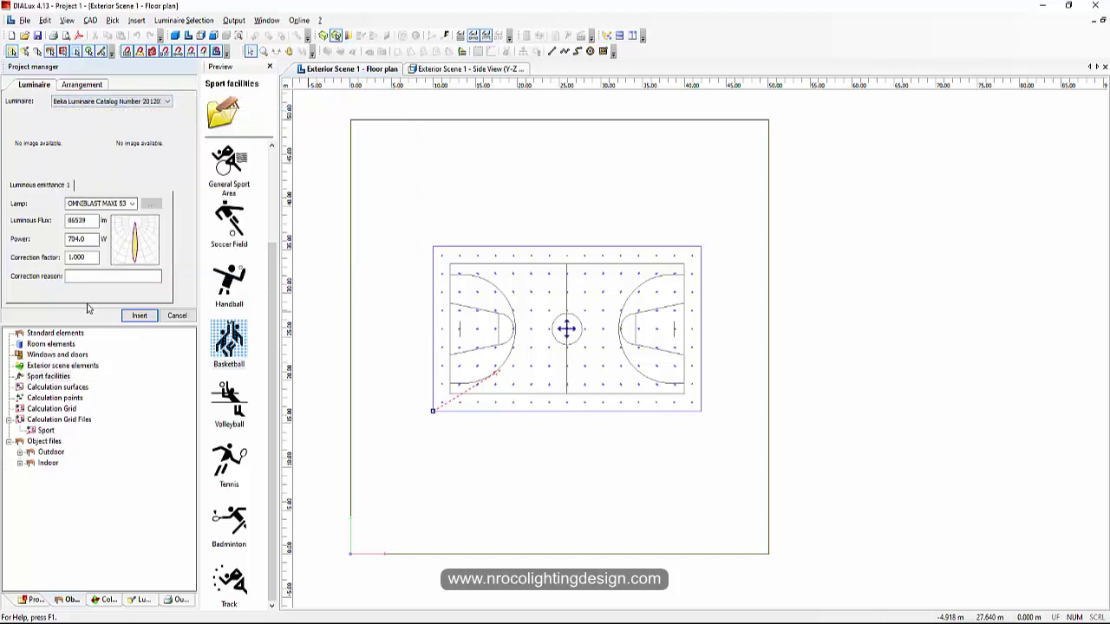
pyautogui.click(82, 85)
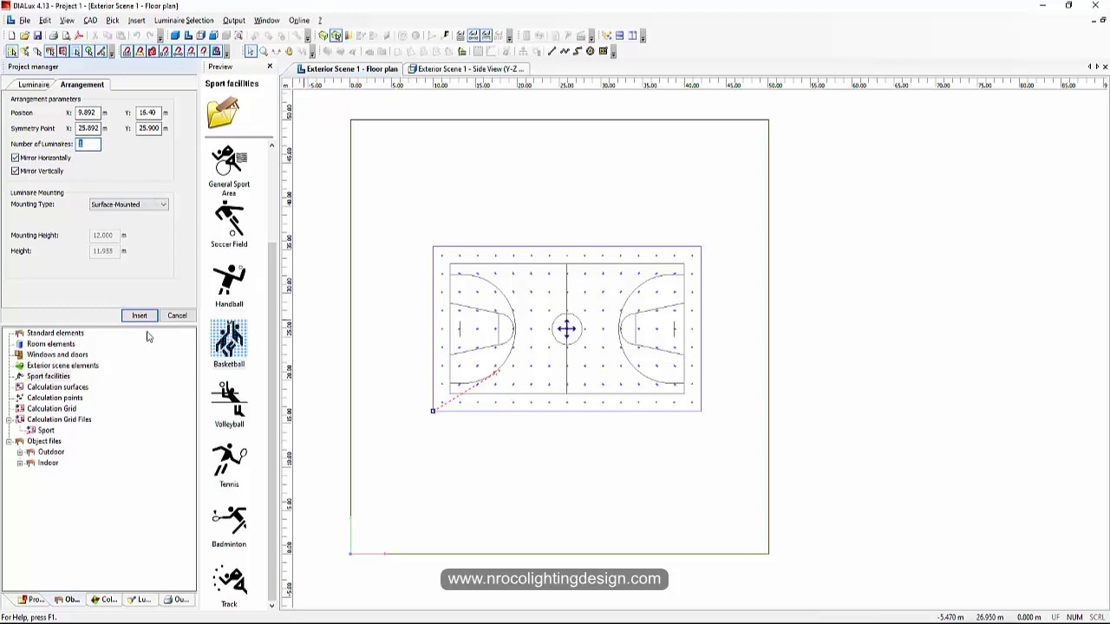
pyautogui.scroll(3, 459, 425)
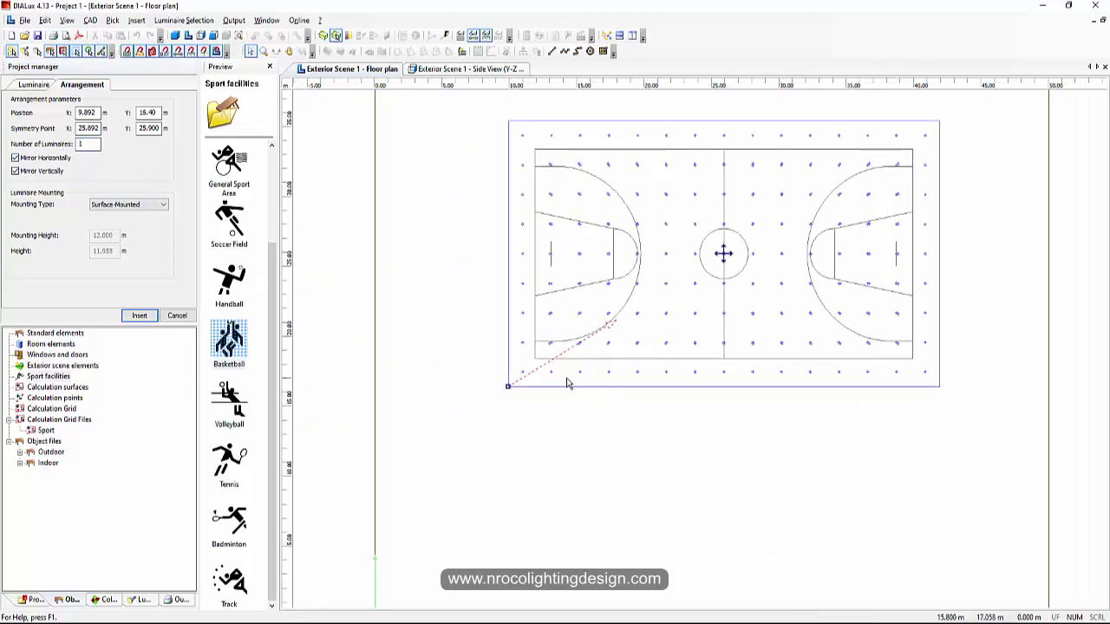
pyautogui.scroll(2, 567, 383)
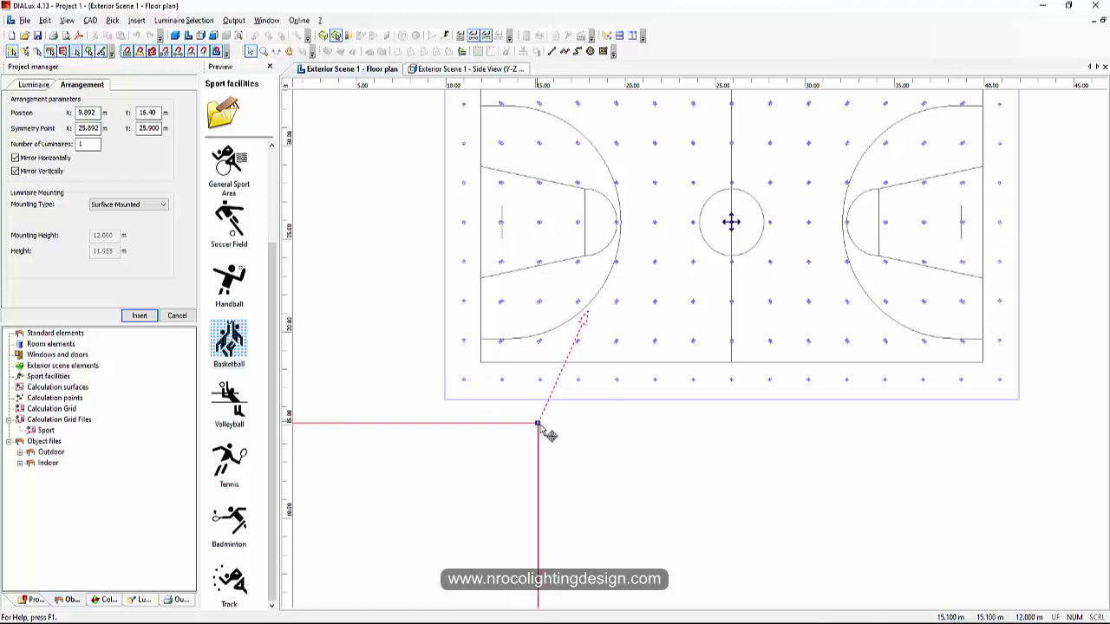
pyautogui.click(140, 316)
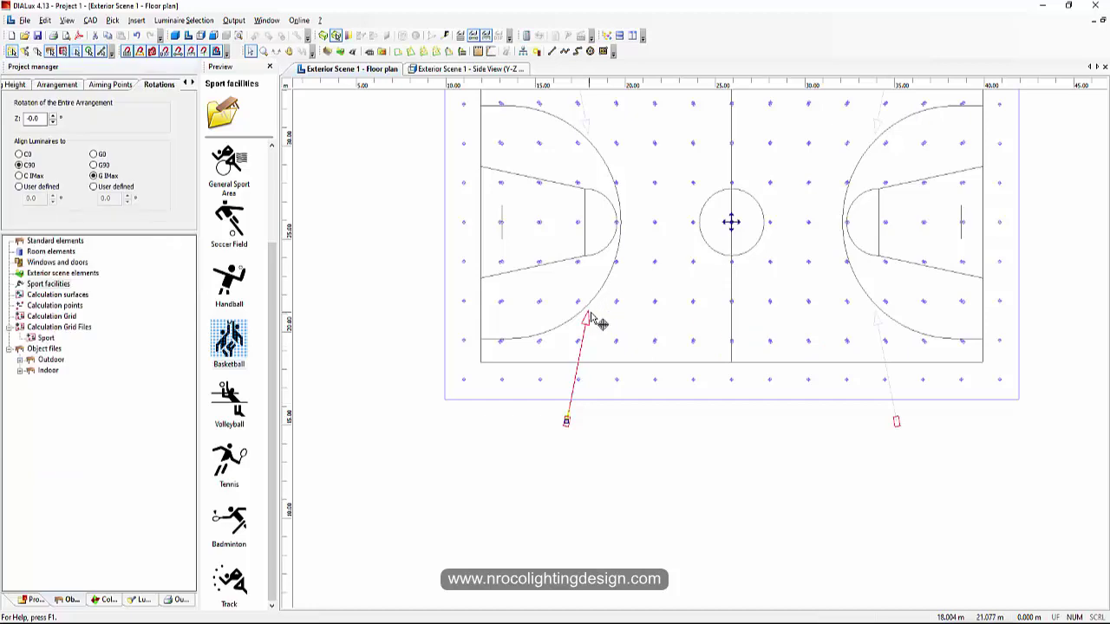
# Step: Aim the lower-left floodlight at about X 22 m, Y 27 m and examine the orientation of its light distribution
pyautogui.moveTo(595, 317); pyautogui.dragTo(668, 205)
pyautogui.scroll(2, 572, 447)
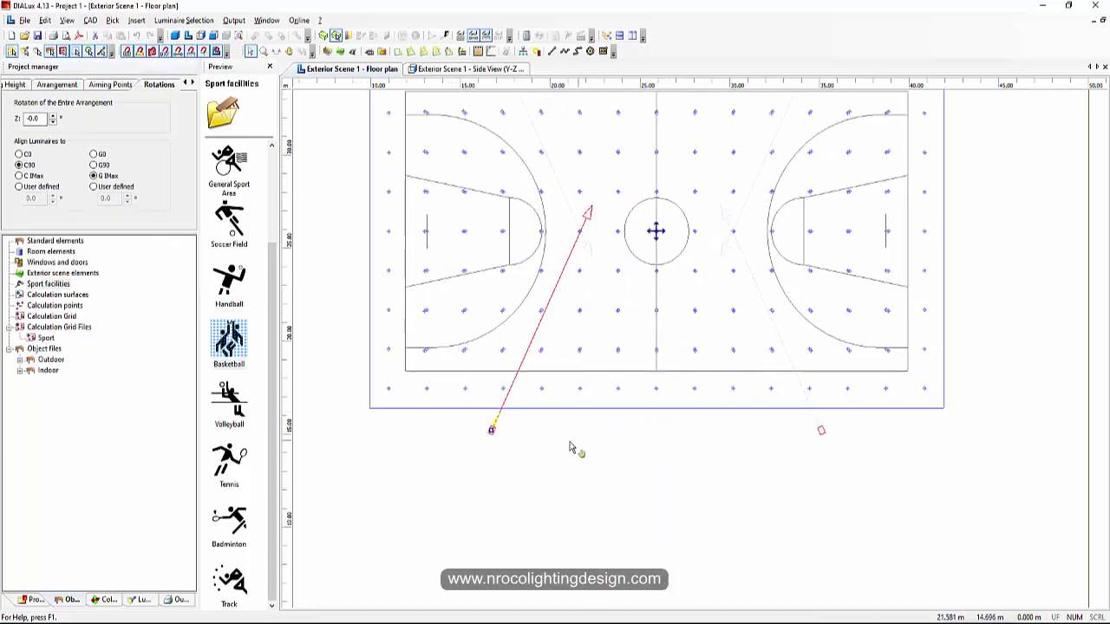
pyautogui.scroll(2, 529, 451)
pyautogui.scroll(2, 631, 354)
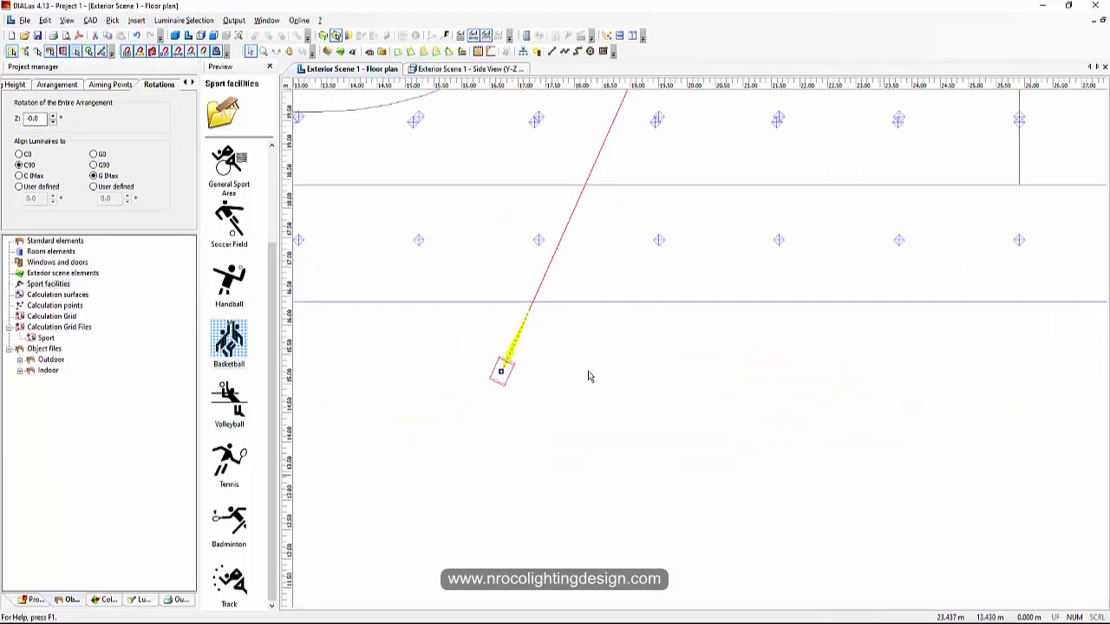
pyautogui.scroll(2, 511, 373)
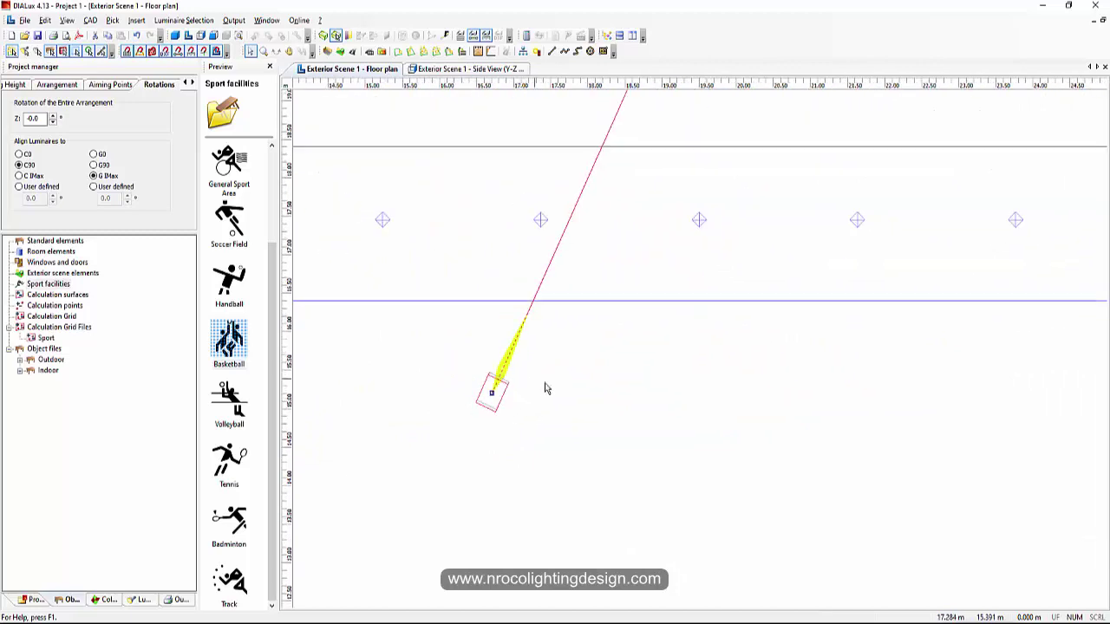
pyautogui.scroll(1, 460, 394)
pyautogui.moveTo(437, 401); pyautogui.dragTo(518, 386, button='middle')
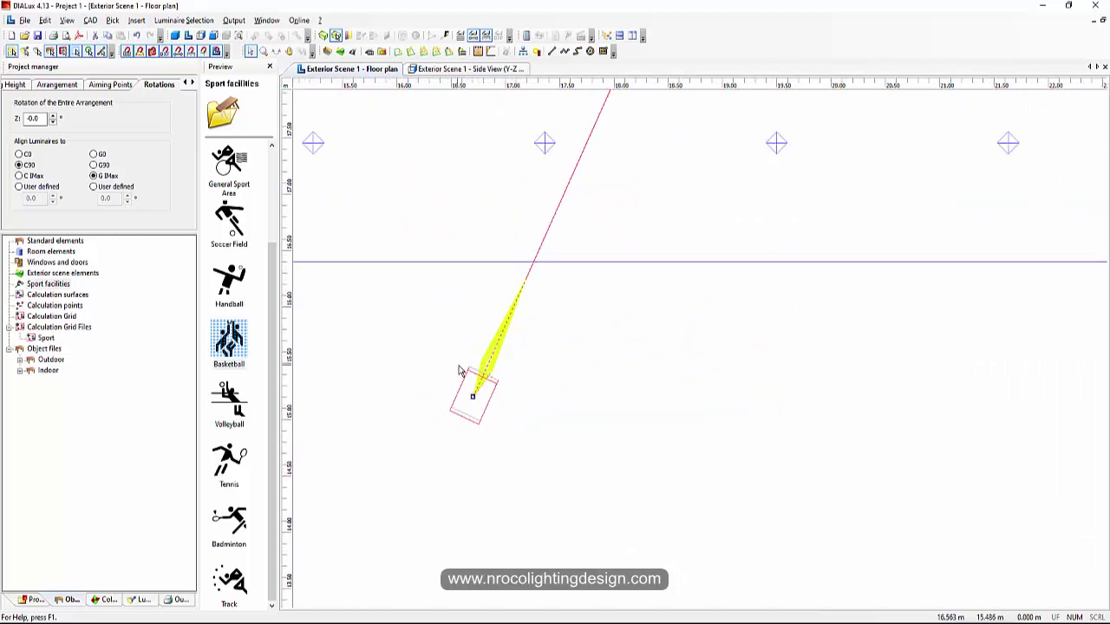
pyautogui.scroll(-2, 459, 368)
pyautogui.scroll(-3, 462, 360)
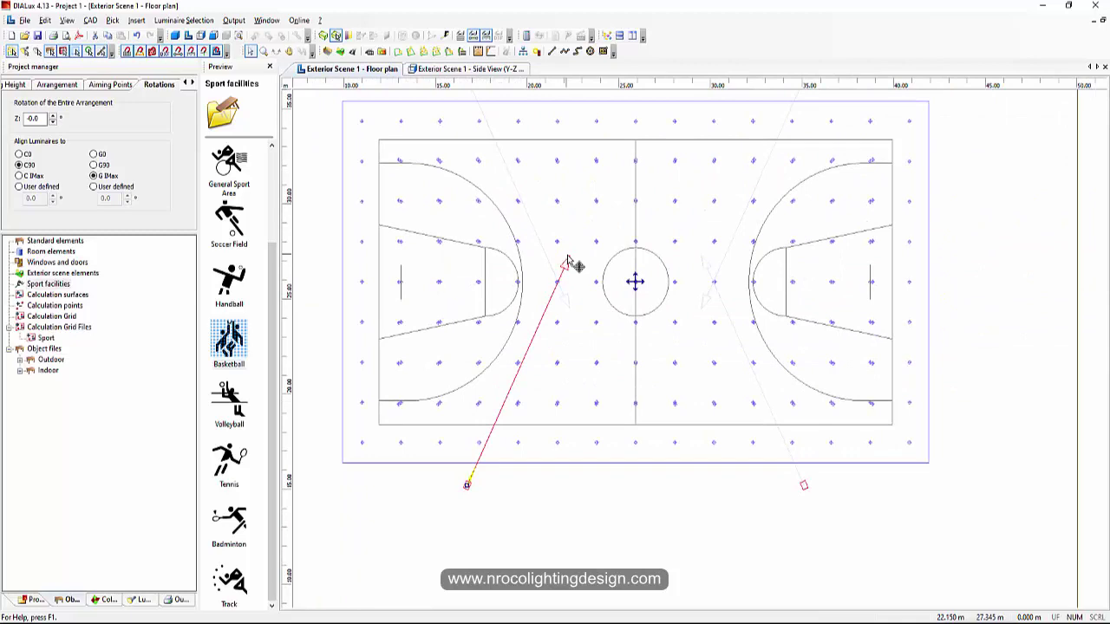
# Step: Re-aim the lower-left floodlight at about X 20 m, Y 25 m, and again at about X 17.2 m, Y 22.5 m
pyautogui.scroll(2, 449, 512)
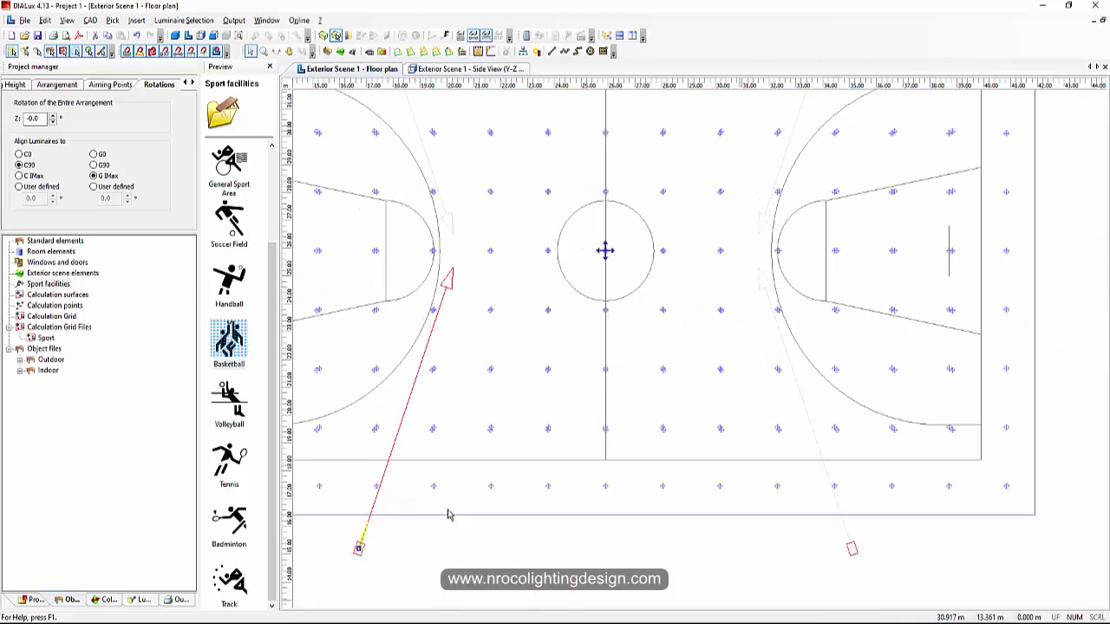
pyautogui.scroll(2, 521, 416)
pyautogui.scroll(-3, 528, 438)
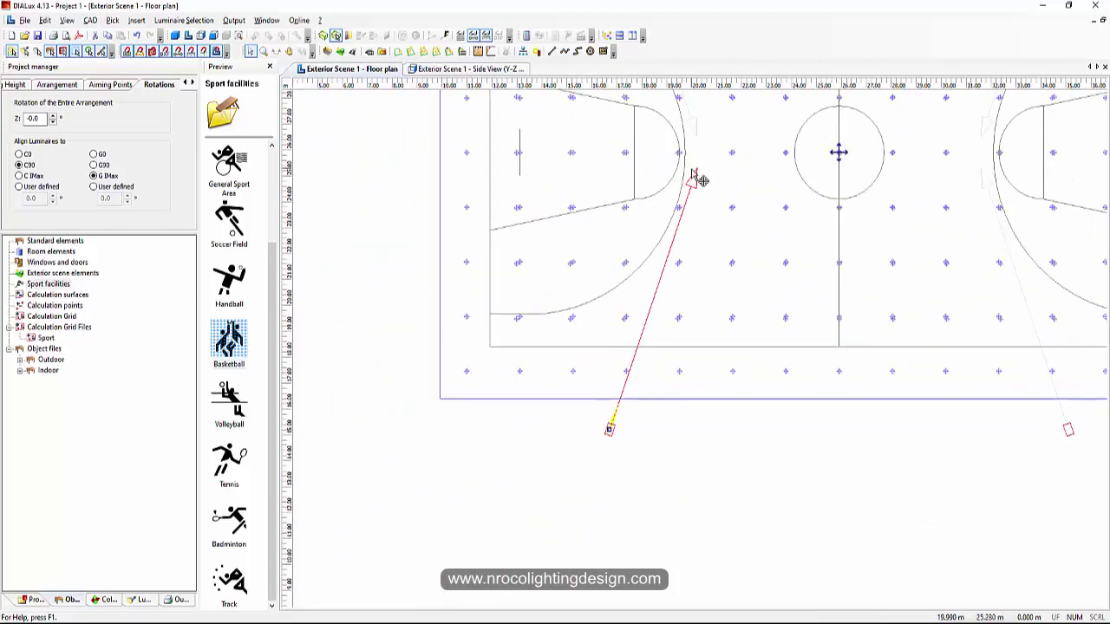
pyautogui.moveTo(692, 173); pyautogui.dragTo(622, 248)
pyautogui.scroll(5, 587, 503)
pyautogui.moveTo(553, 443); pyautogui.dragTo(578, 340, button='middle')
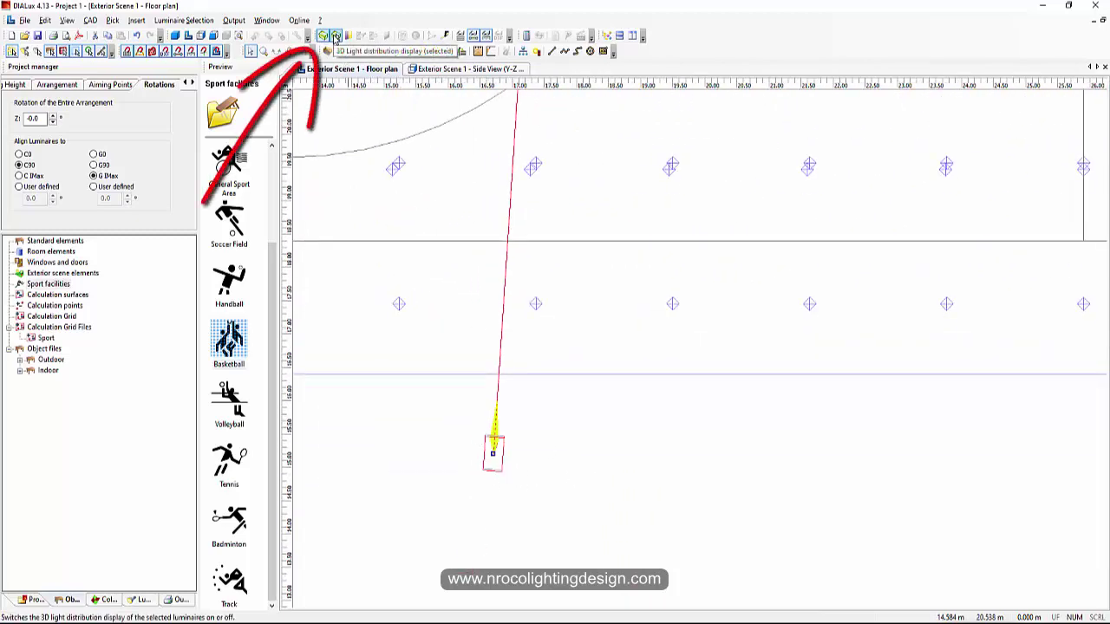
# Step: Switch the 3D light distribution display from selected luminaires only to all luminaires, and deselect the floodlight
pyautogui.click(335, 38)
pyautogui.click(322, 36)
pyautogui.click(480, 327)
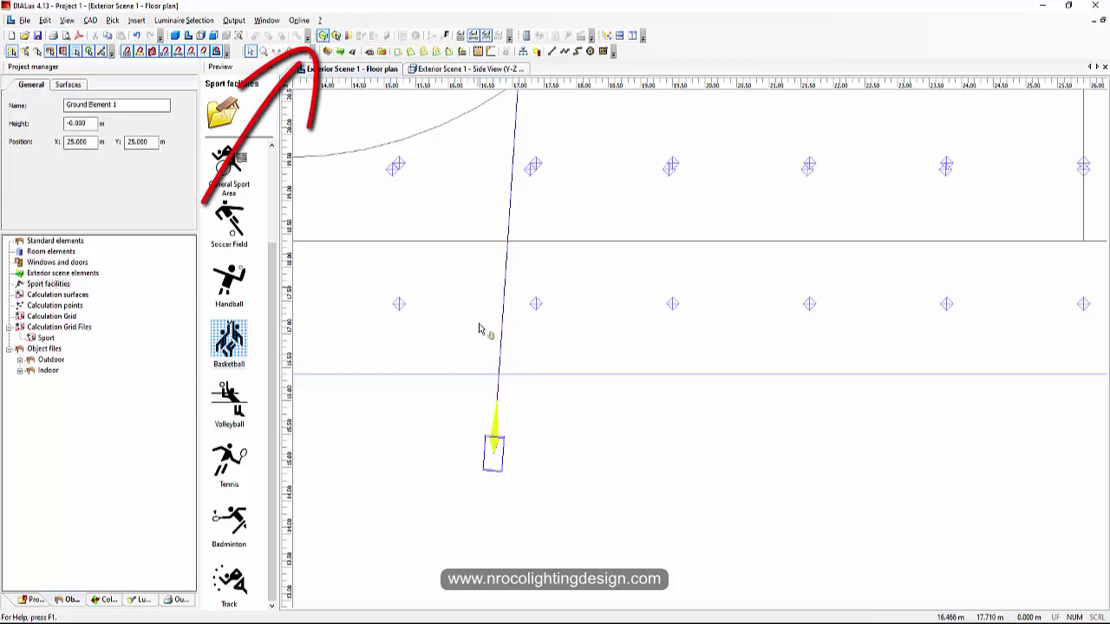
# Step: Select the lower-left floodlight again and move its aiming point to about X 15.6 m, Y 24 m
pyautogui.scroll(-4, 562, 201)
pyautogui.scroll(1, 605, 226)
pyautogui.click(611, 182)
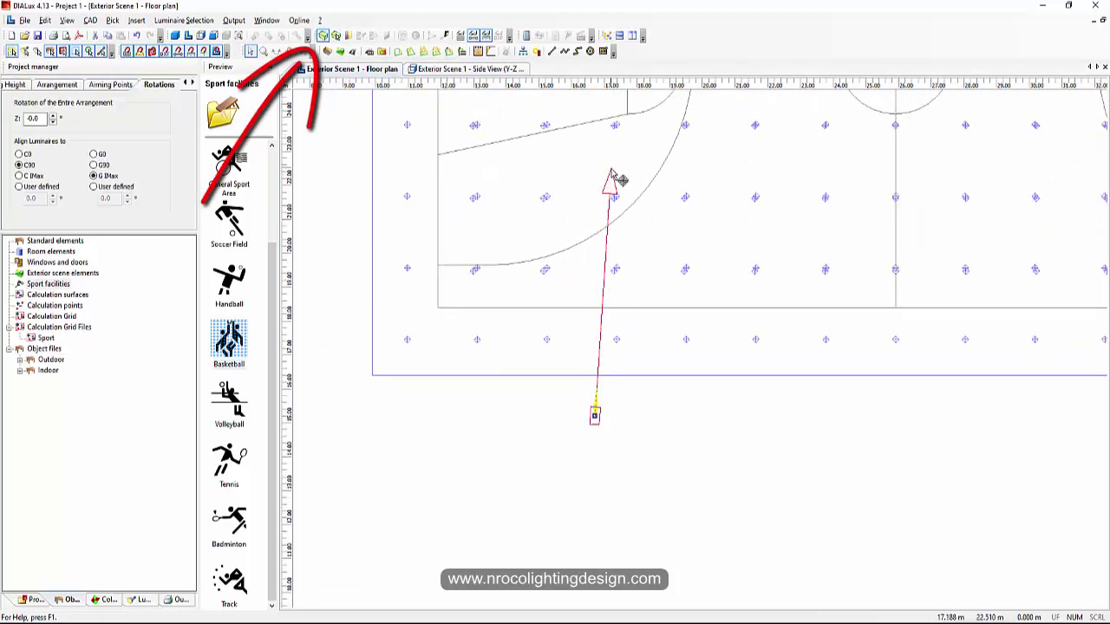
pyautogui.moveTo(616, 179)
pyautogui.mouseDown()
pyautogui.moveTo(544, 181)
pyautogui.moveTo(760, 170)
pyautogui.moveTo(564, 121)
pyautogui.moveTo(573, 130)
pyautogui.mouseUp()
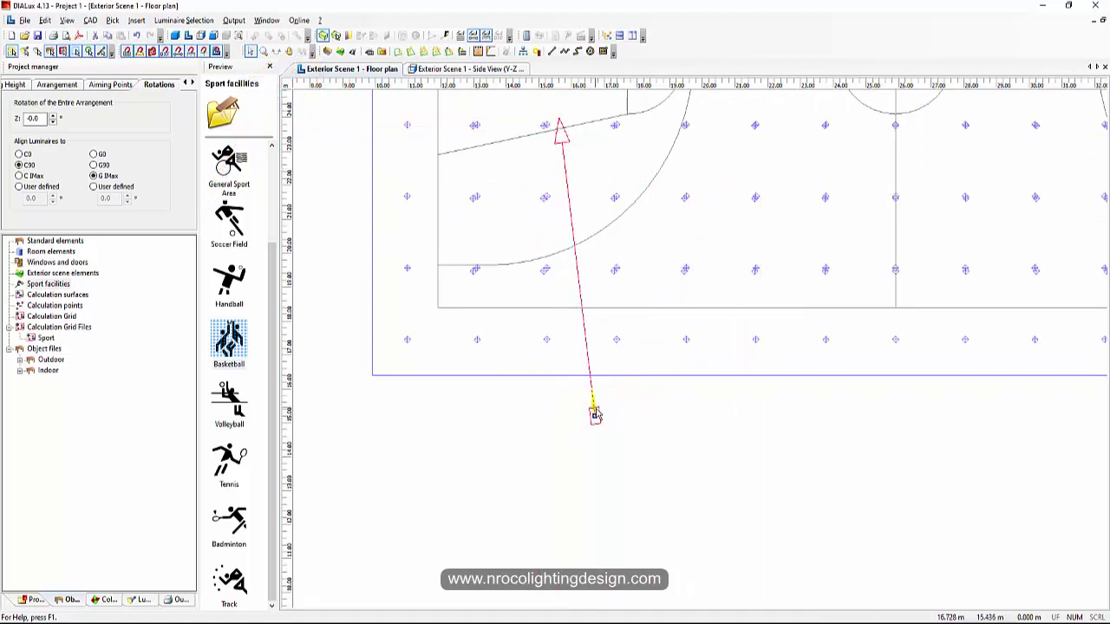
pyautogui.scroll(4, 527, 454)
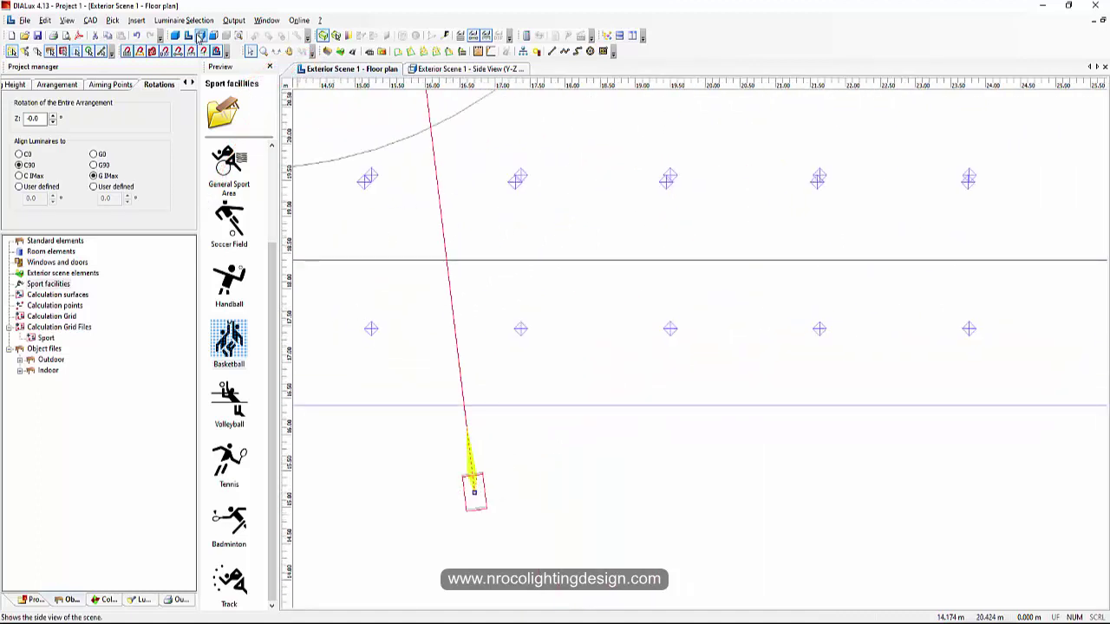
# Step: Examine the floodlight's tilt, beam shape and aiming line in the side view
pyautogui.click(201, 36)
pyautogui.scroll(-3, 627, 307)
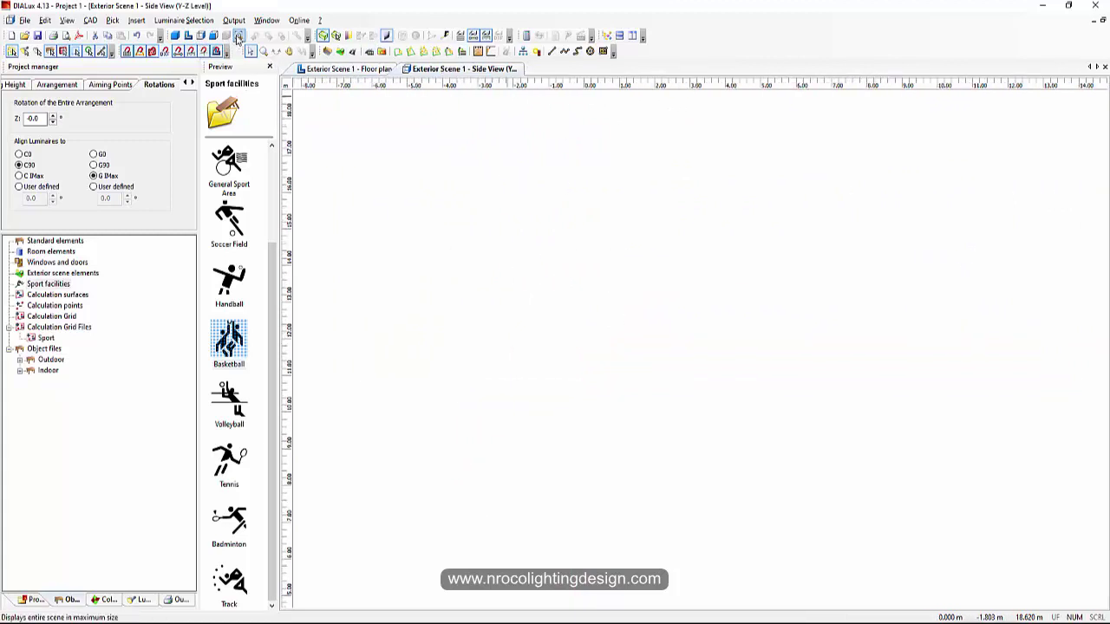
pyautogui.click(238, 34)
pyautogui.scroll(4, 646, 297)
pyautogui.scroll(2, 647, 297)
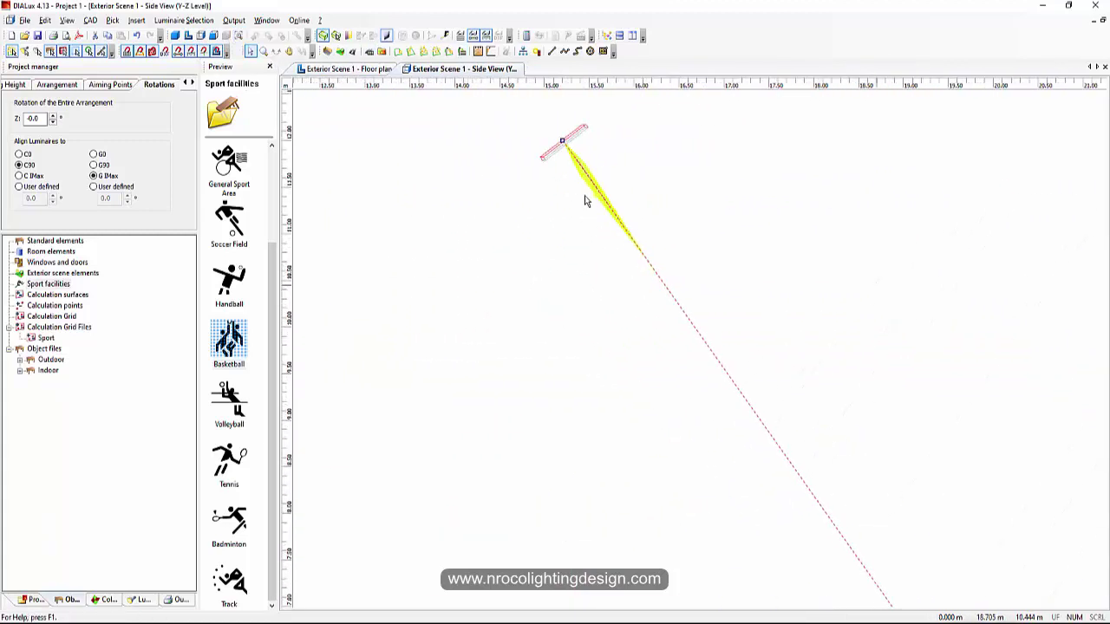
pyautogui.scroll(1, 592, 223)
pyautogui.scroll(1, 580, 295)
pyautogui.scroll(1, 536, 250)
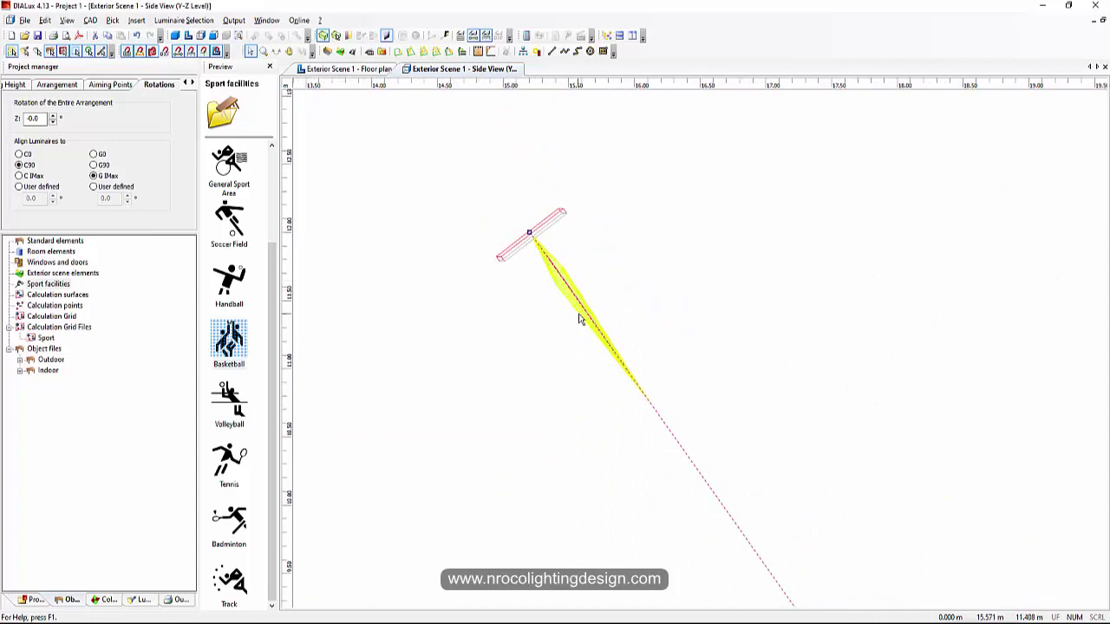
pyautogui.moveTo(652, 397); pyautogui.dragTo(602, 356, button='middle')
pyautogui.scroll(-3, 599, 356)
pyautogui.scroll(2, 575, 279)
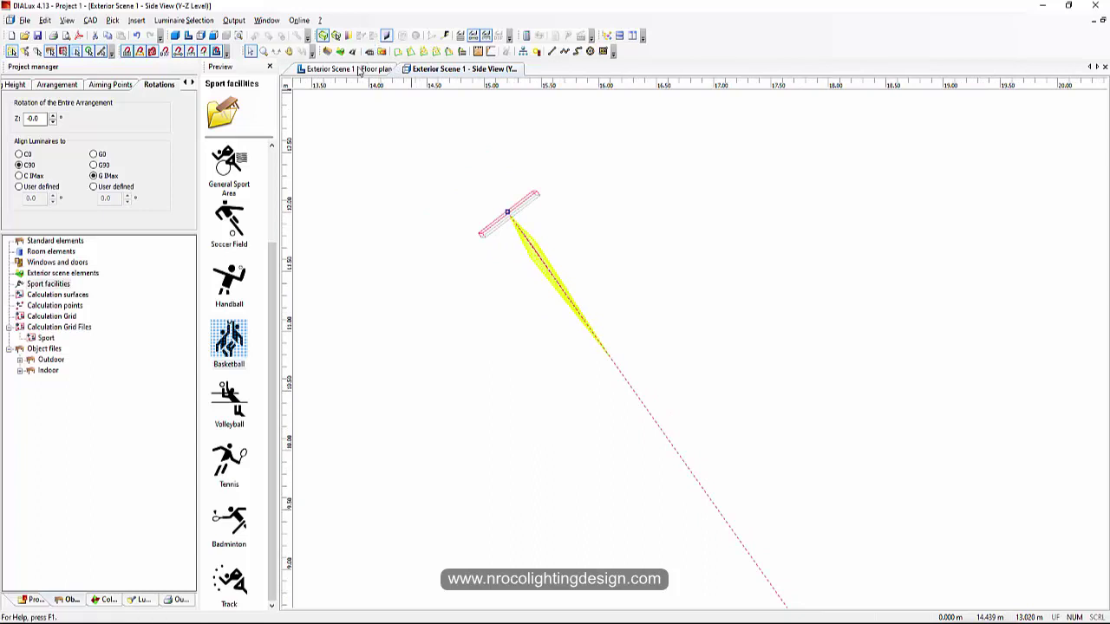
# Step: Return to the floor plan and examine the lower-left floodlight and its beam direction from above
pyautogui.click(392, 68)
pyautogui.scroll(-2, 521, 287)
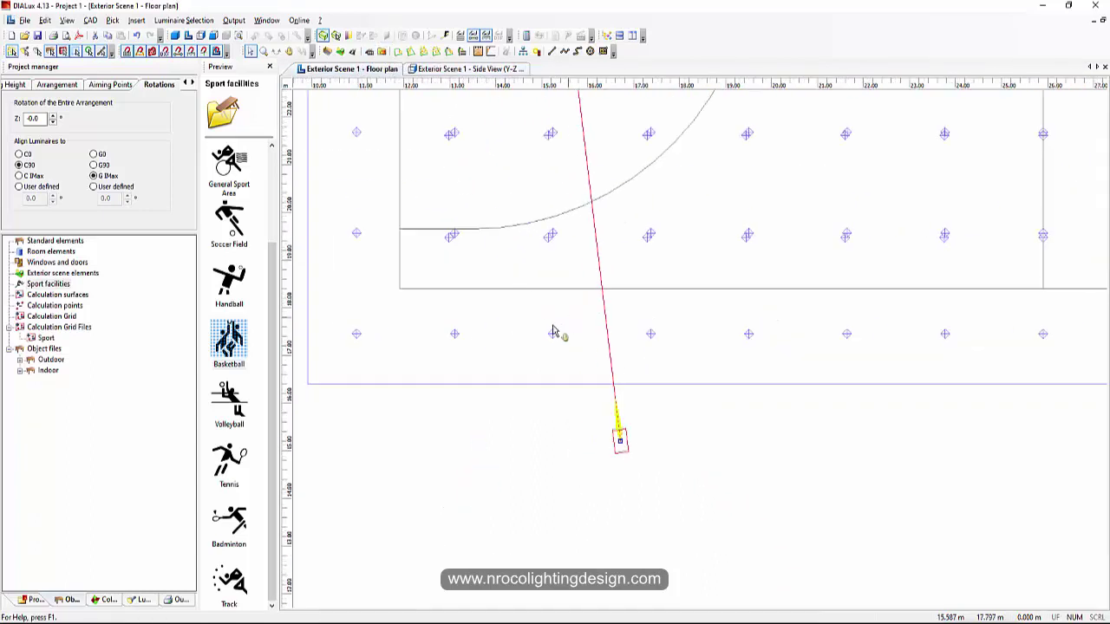
pyautogui.scroll(1, 573, 381)
pyautogui.scroll(1, 581, 417)
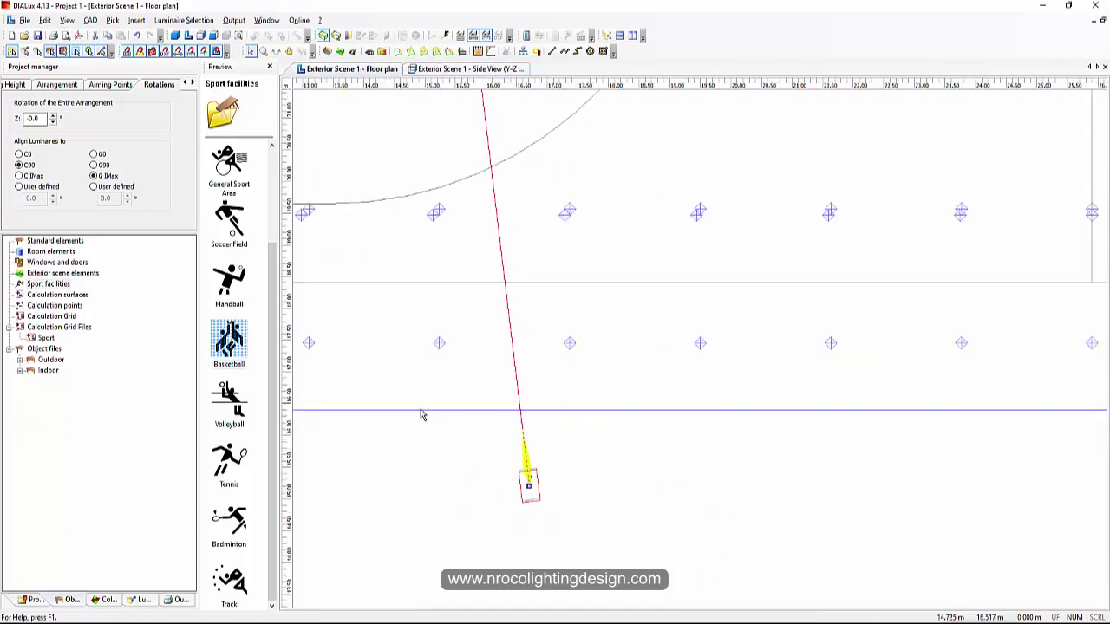
# Step: Align the selected floodlight to C0 in its rotation settings while keeping the G IMax alignment
pyautogui.click(120, 89)
pyautogui.click(158, 84)
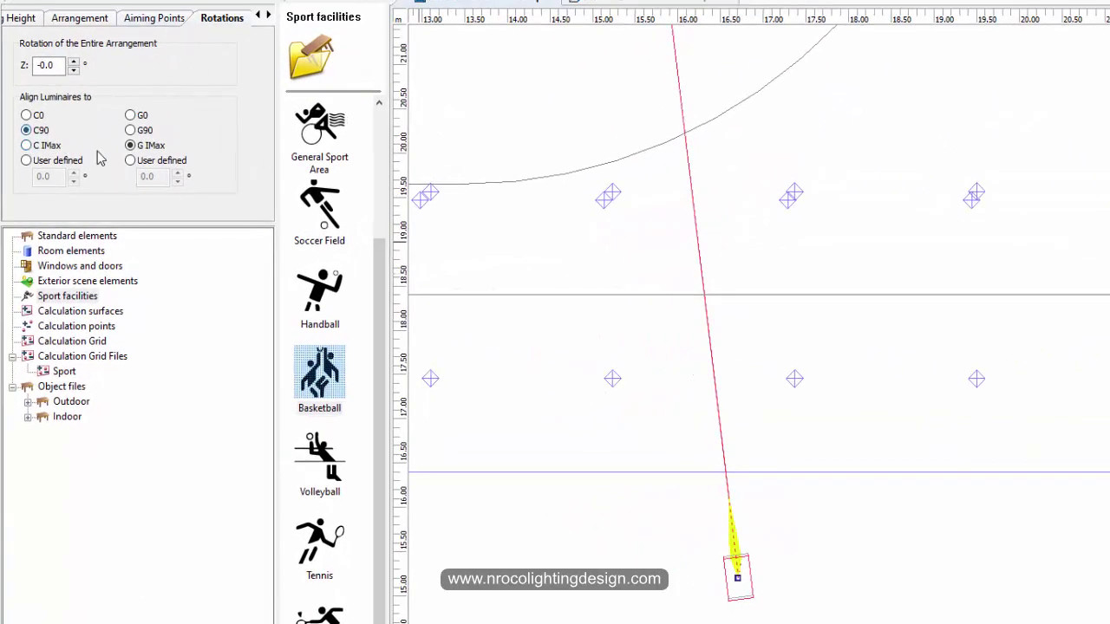
pyautogui.scroll(1, 631, 460)
pyautogui.moveTo(680, 539); pyautogui.dragTo(613, 478, button='middle')
pyautogui.scroll(5, 612, 478)
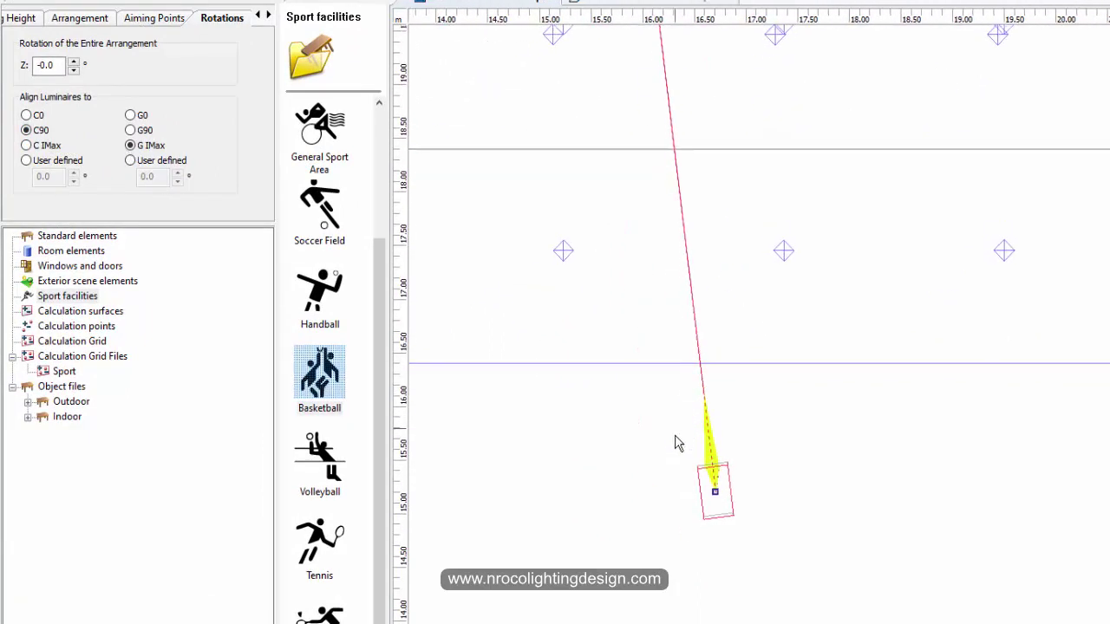
pyautogui.moveTo(638, 357); pyautogui.dragTo(740, 365, button='middle')
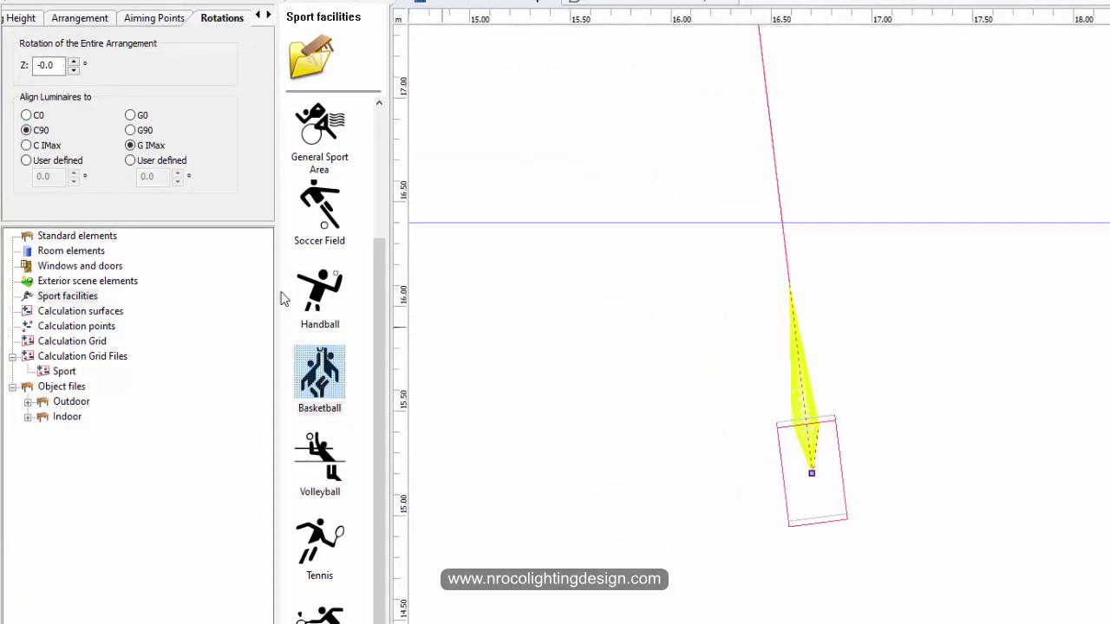
pyautogui.click(27, 115)
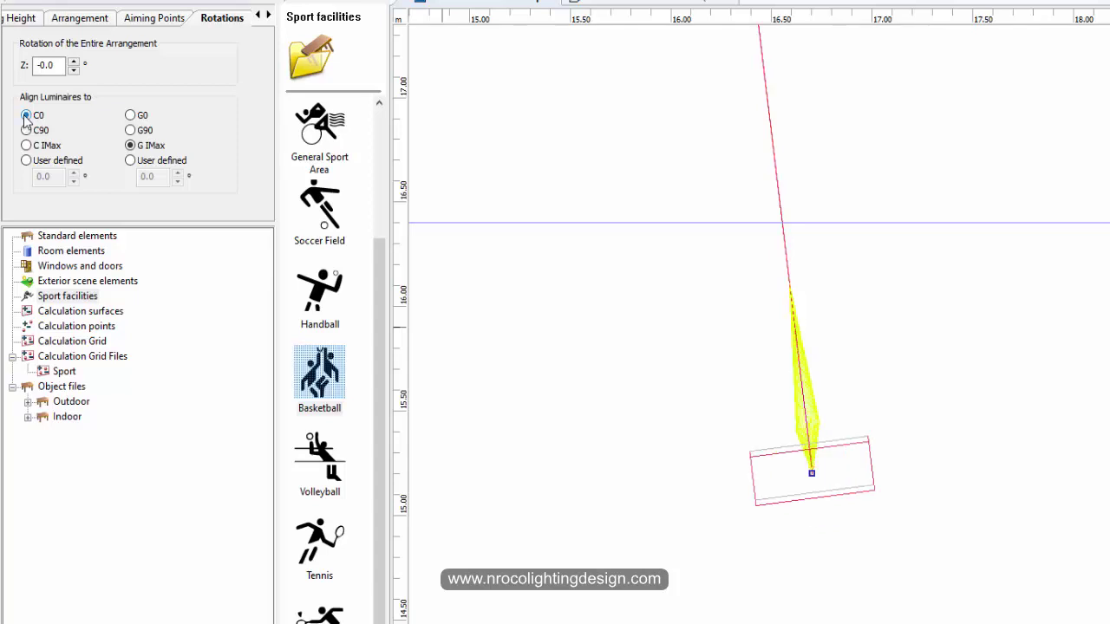
# Step: Check the C0 orientation in the side view and floor plan, and compare it with the C90 alignment before restoring C0
pyautogui.click(588, 2)
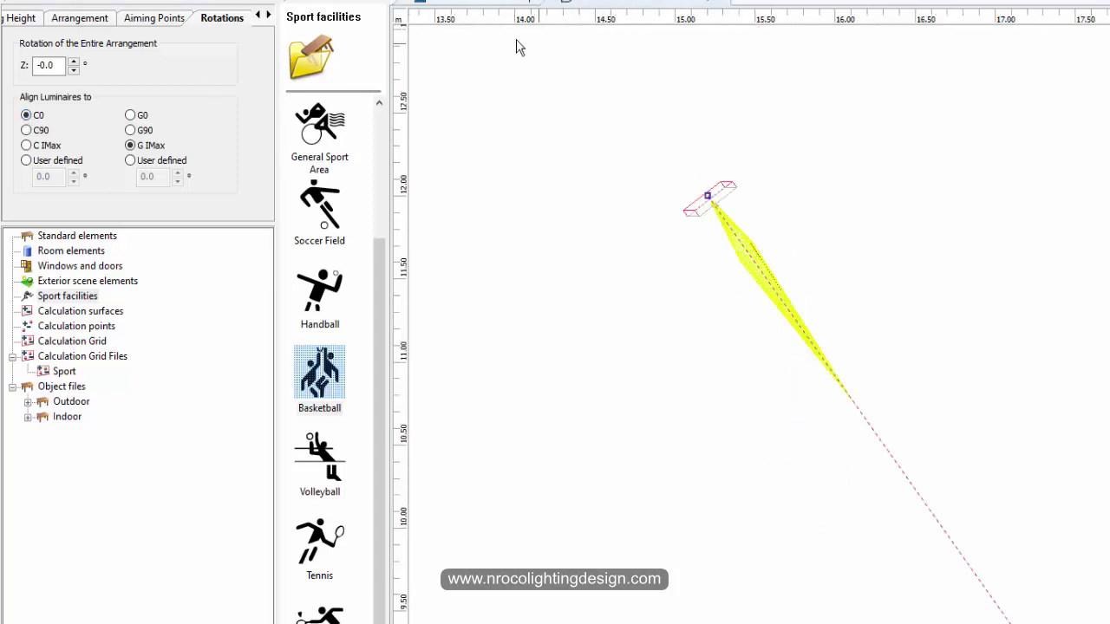
pyautogui.click(488, 3)
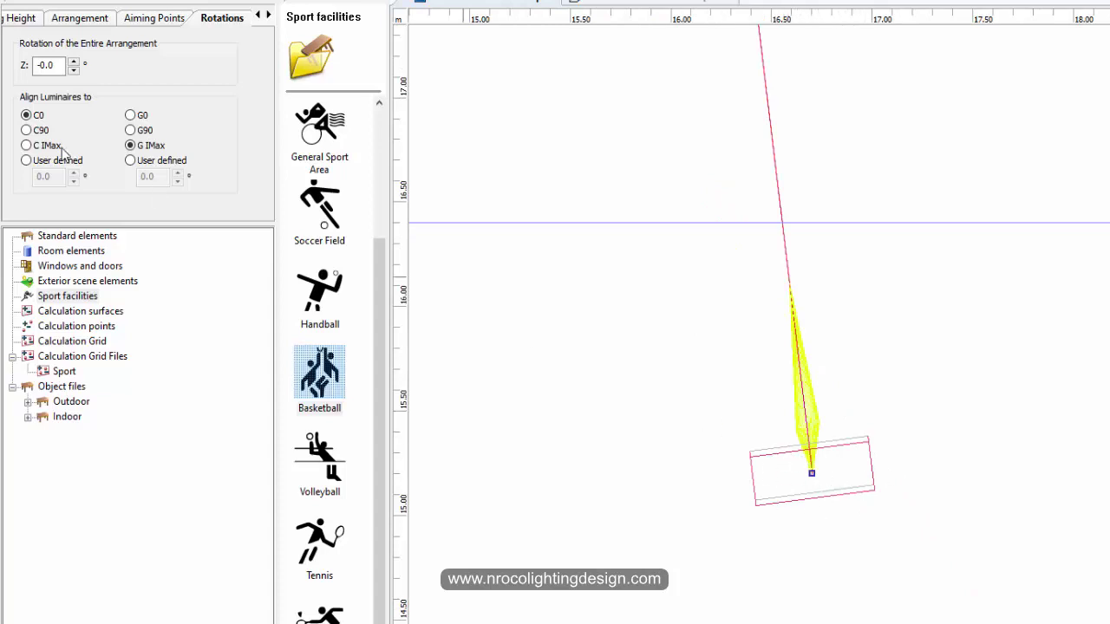
pyautogui.click(27, 130)
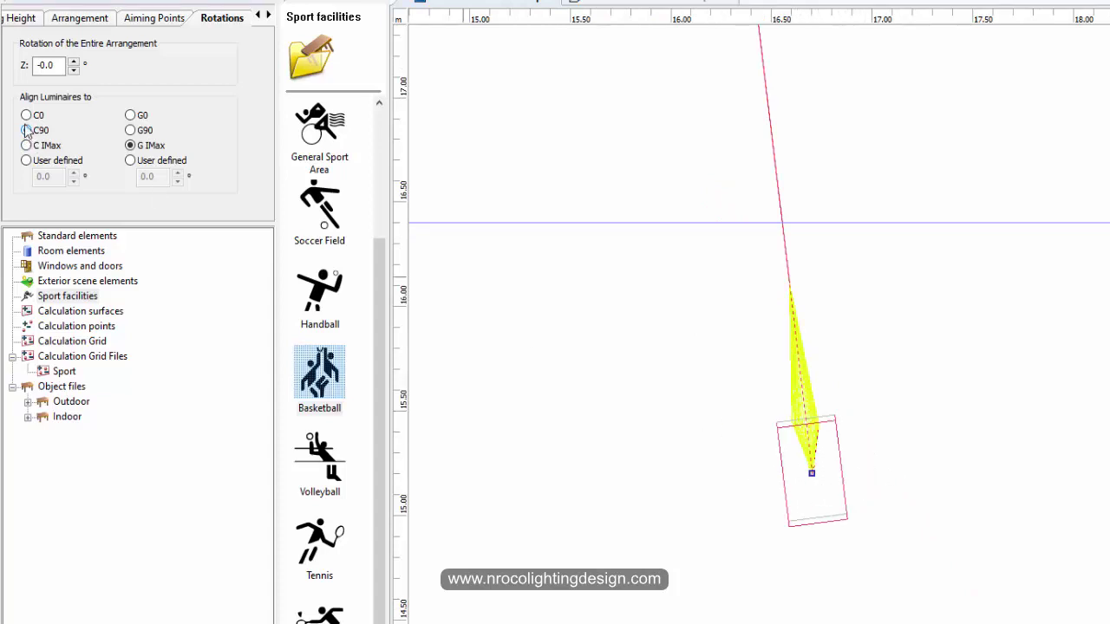
pyautogui.click(26, 116)
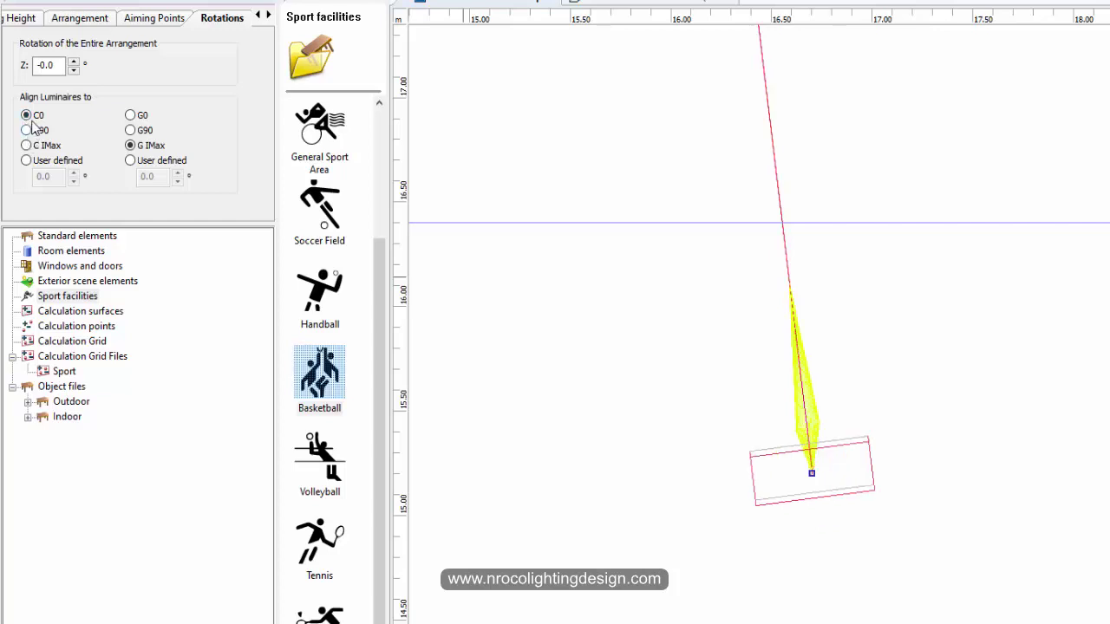
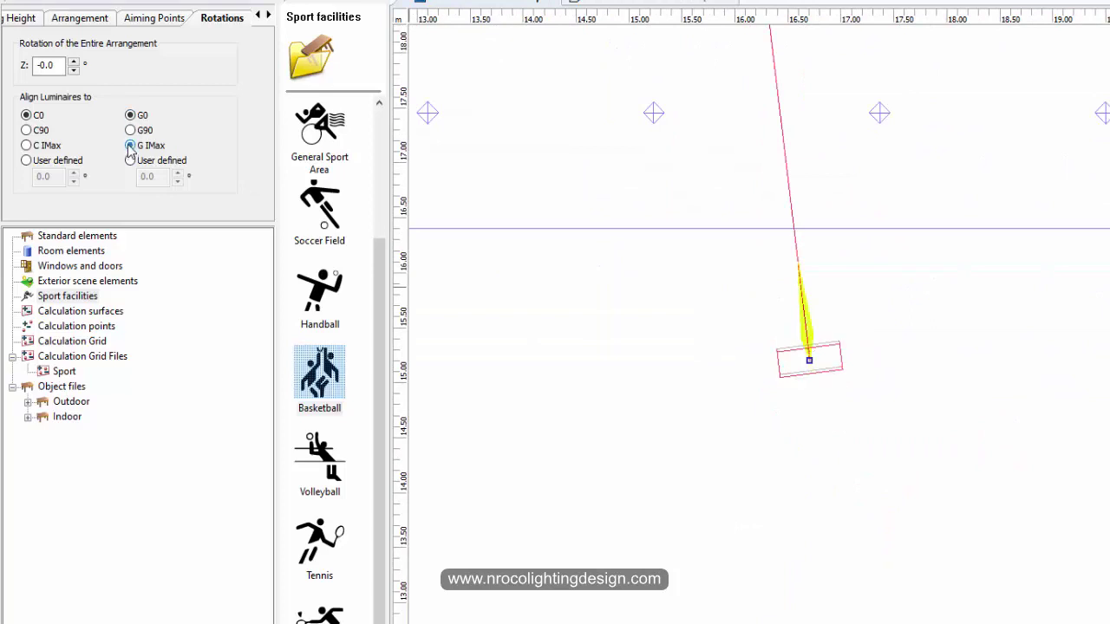
# Step: Align the floodlight to G90 and move its aiming point to about X 22 m, Y 24 m
pyautogui.click(130, 130)
pyautogui.scroll(-4, 803, 379)
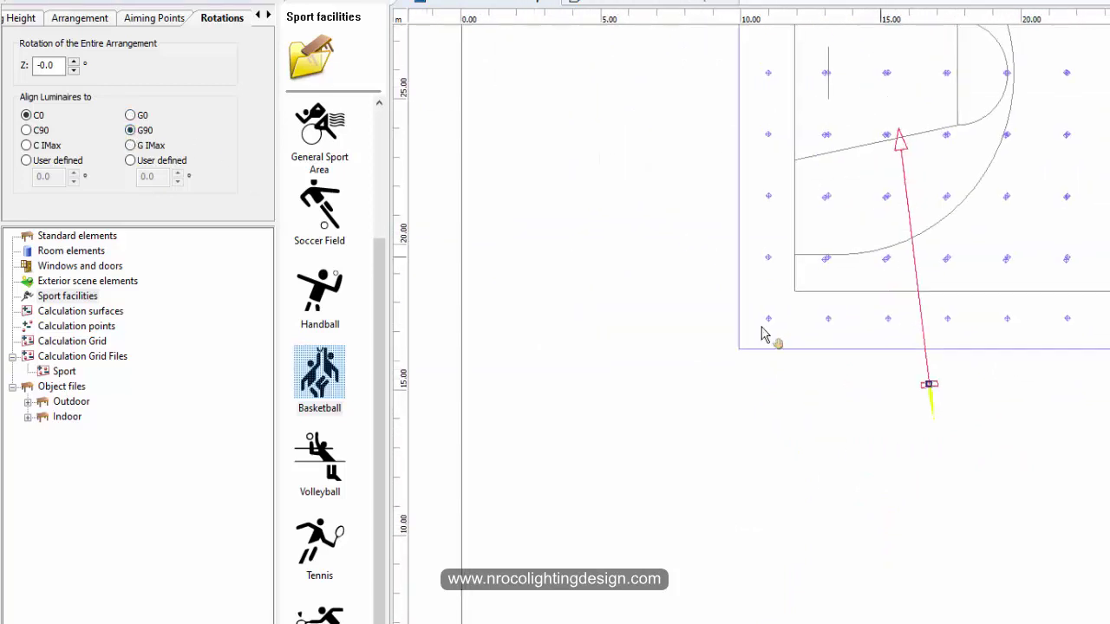
pyautogui.moveTo(739, 234); pyautogui.dragTo(926, 211)
pyautogui.scroll(1, 796, 503)
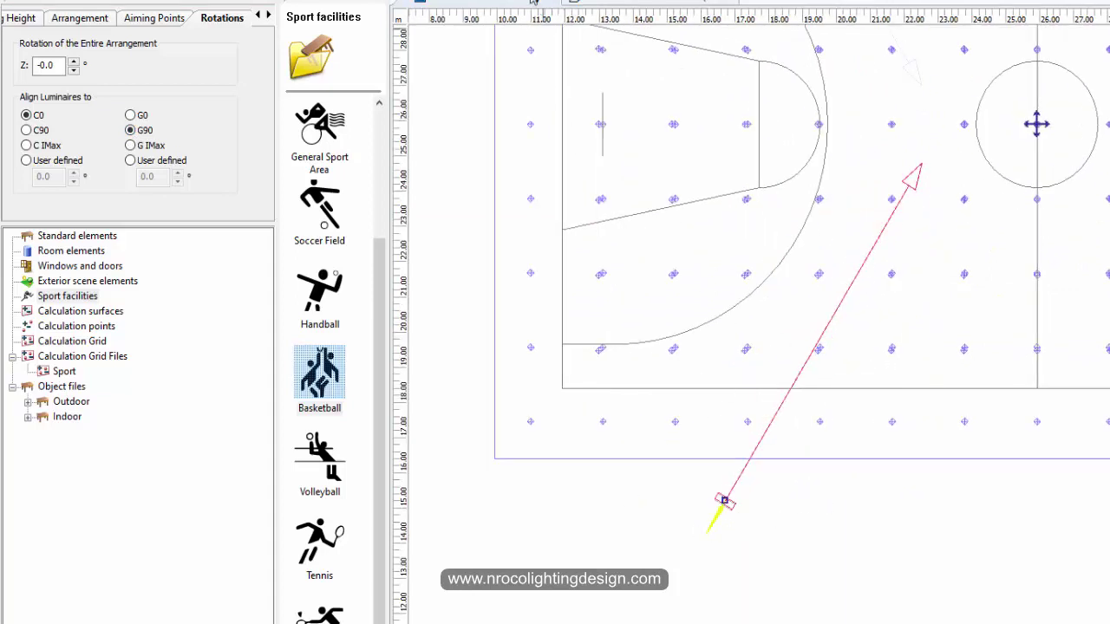
# Step: Examine the floodlight's beam direction relative to its aiming line under G90 in the side view and the floor plan
pyautogui.click(621, 4)
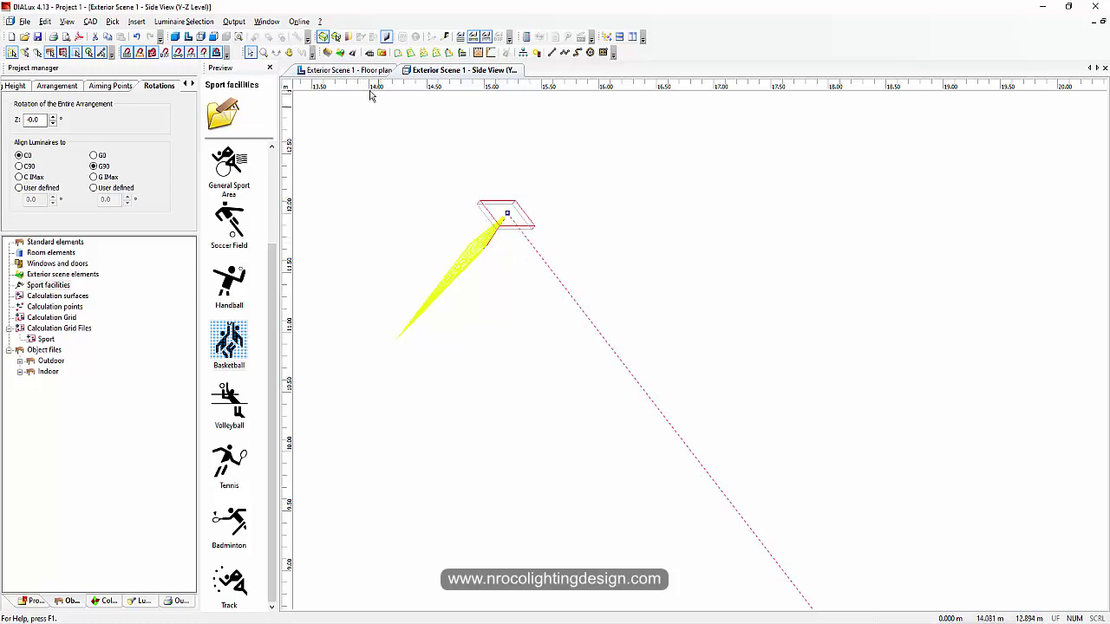
pyautogui.click(353, 70)
pyautogui.scroll(3, 486, 317)
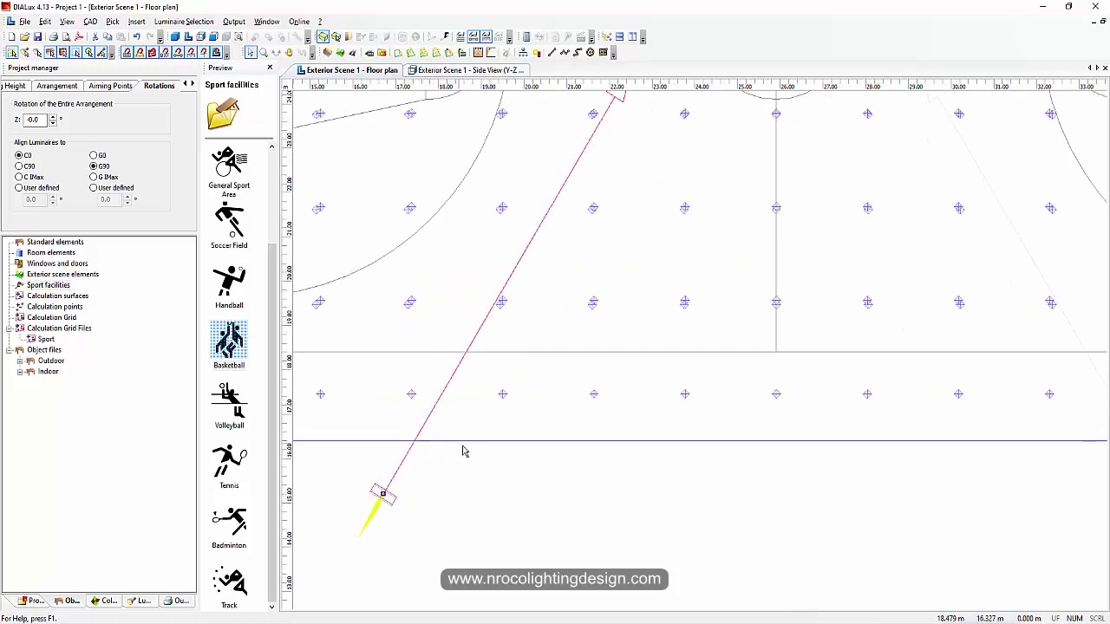
pyautogui.scroll(4, 546, 400)
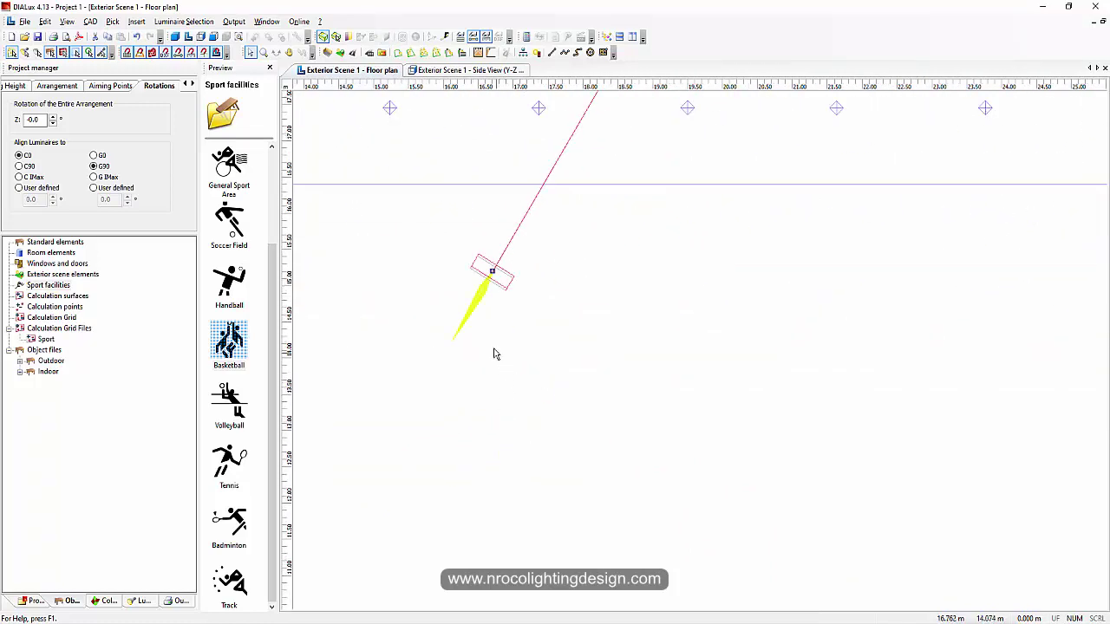
pyautogui.scroll(-2, 427, 288)
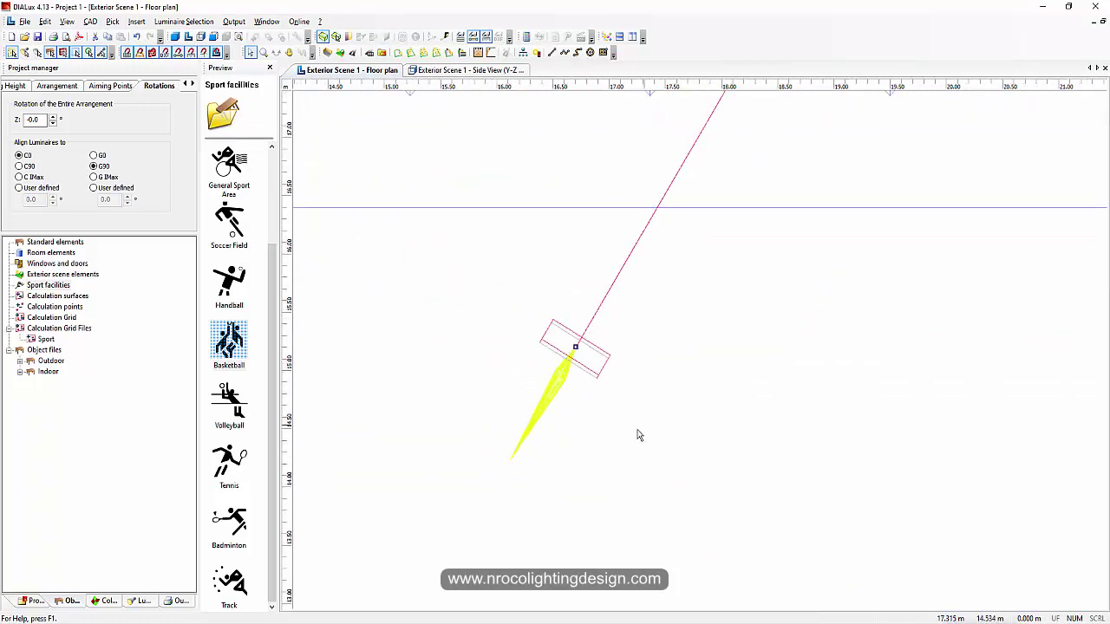
pyautogui.scroll(-1, 585, 417)
pyautogui.scroll(-4, 788, 322)
pyautogui.scroll(1, 719, 226)
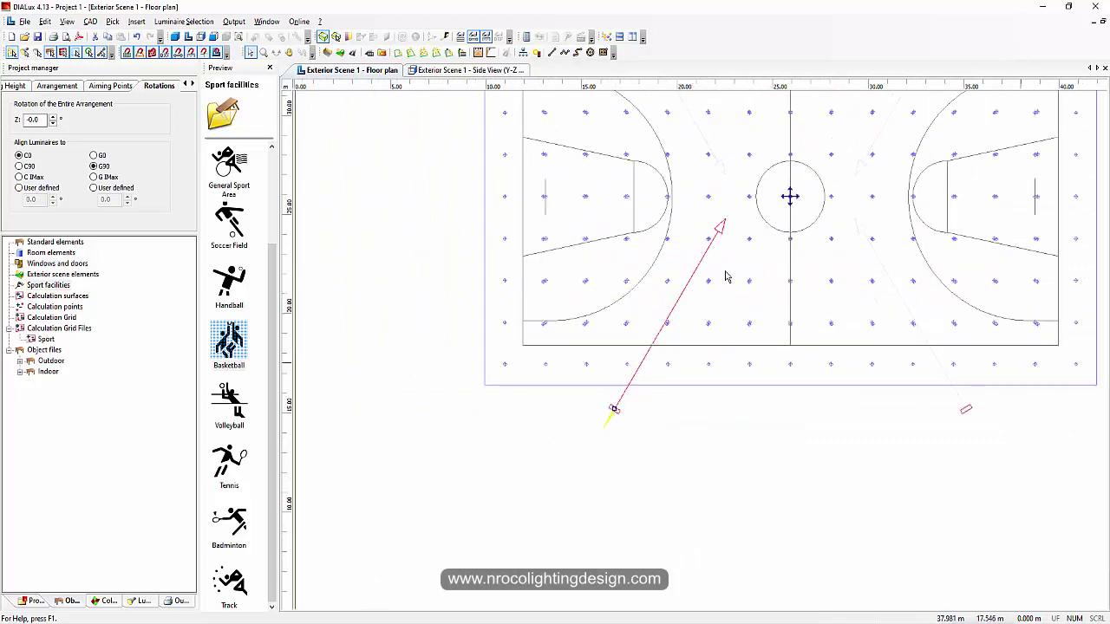
# Step: Move the lower-left floodlight's aiming point into the basketball key, at about X 14.5 m, Y 24.5 m
pyautogui.moveTo(726, 194); pyautogui.dragTo(555, 193)
pyautogui.scroll(1, 599, 423)
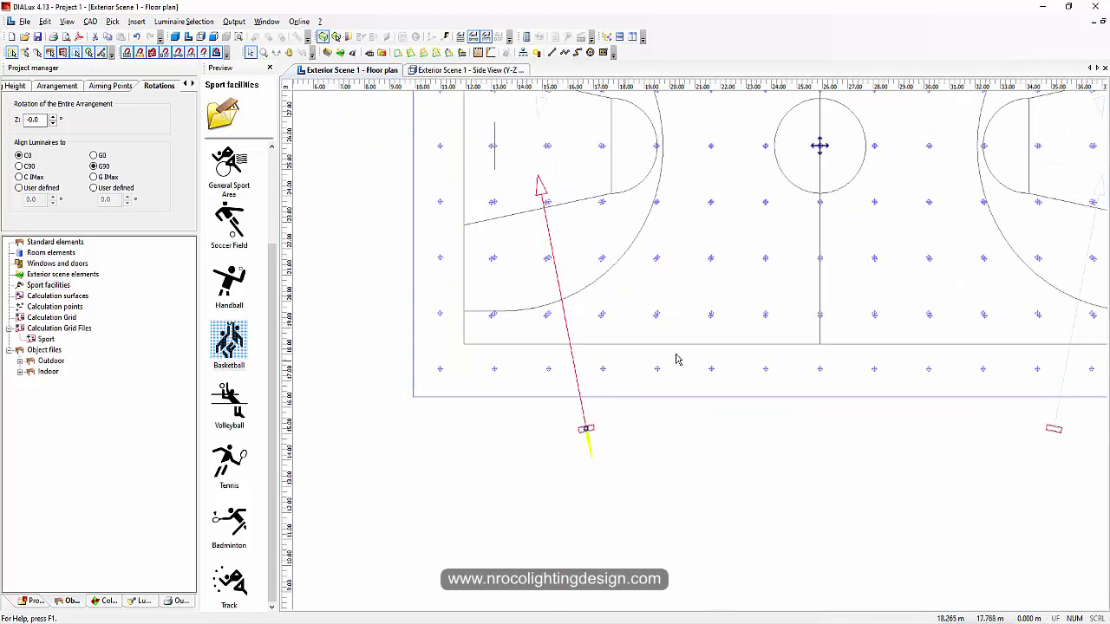
pyautogui.moveTo(713, 349); pyautogui.dragTo(607, 378, button='middle')
pyautogui.scroll(2, 457, 346)
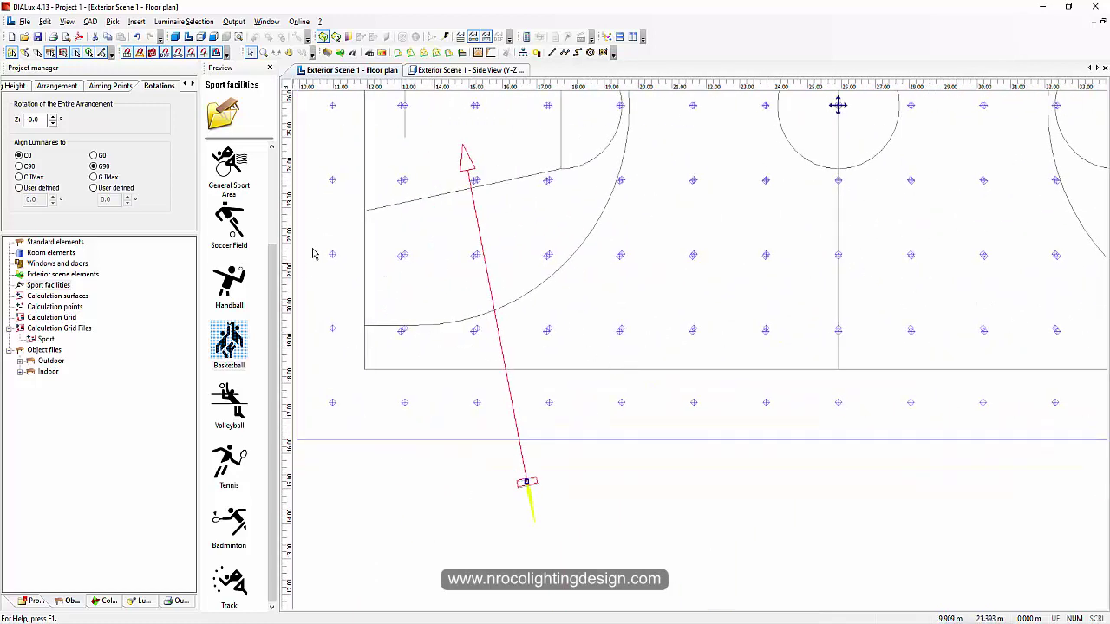
# Step: Turn on the display of values for the Basketball 1 Calculation Grid (PA) and inspect the illuminance results on the court
pyautogui.click(399, 260)
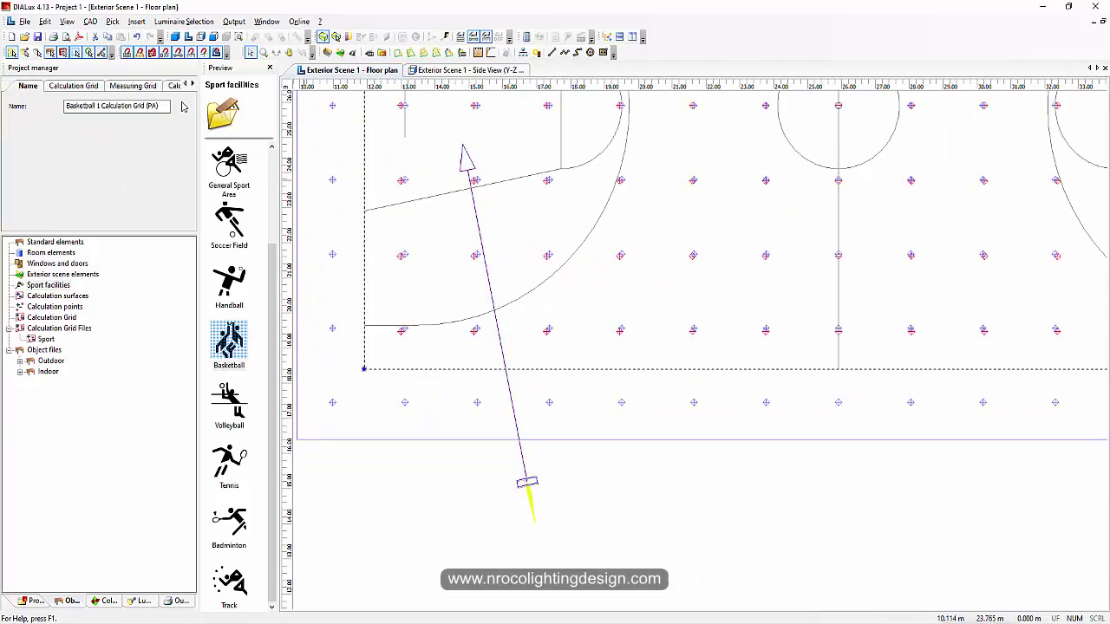
pyautogui.click(130, 87)
pyautogui.click(194, 83)
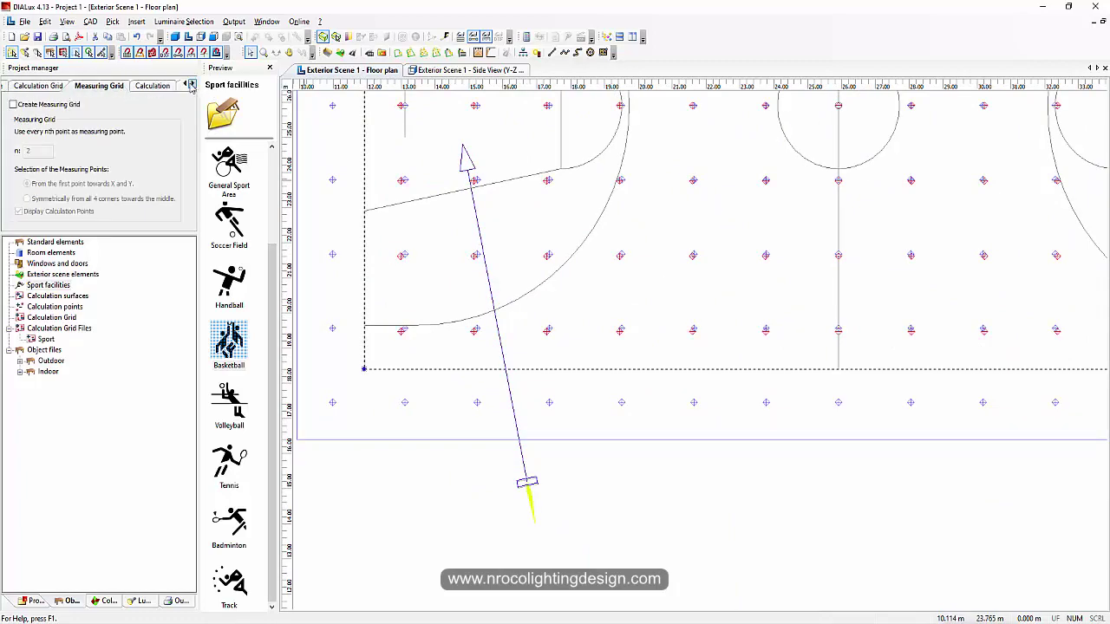
pyautogui.click(156, 85)
pyautogui.click(193, 83)
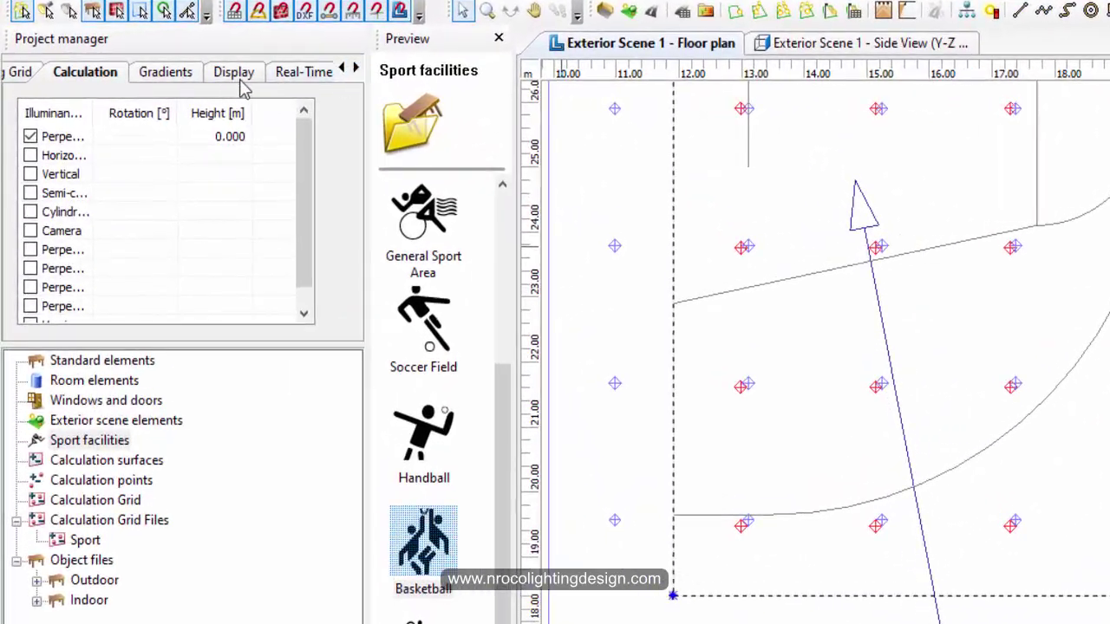
pyautogui.click(234, 74)
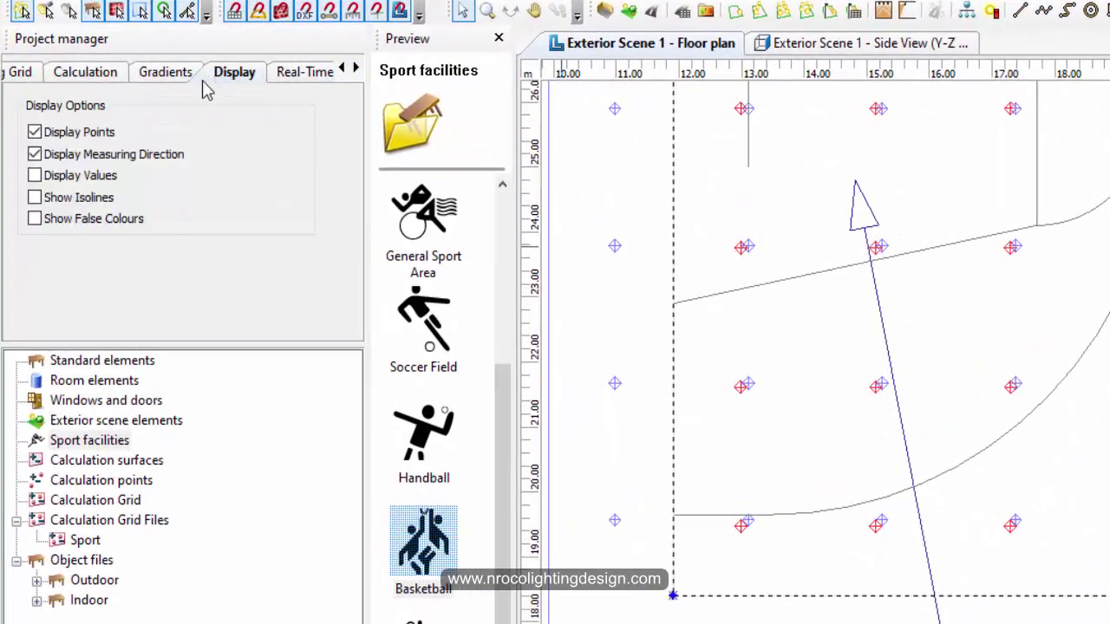
pyautogui.click(34, 175)
pyautogui.moveTo(800, 612); pyautogui.dragTo(955, 575, button='middle')
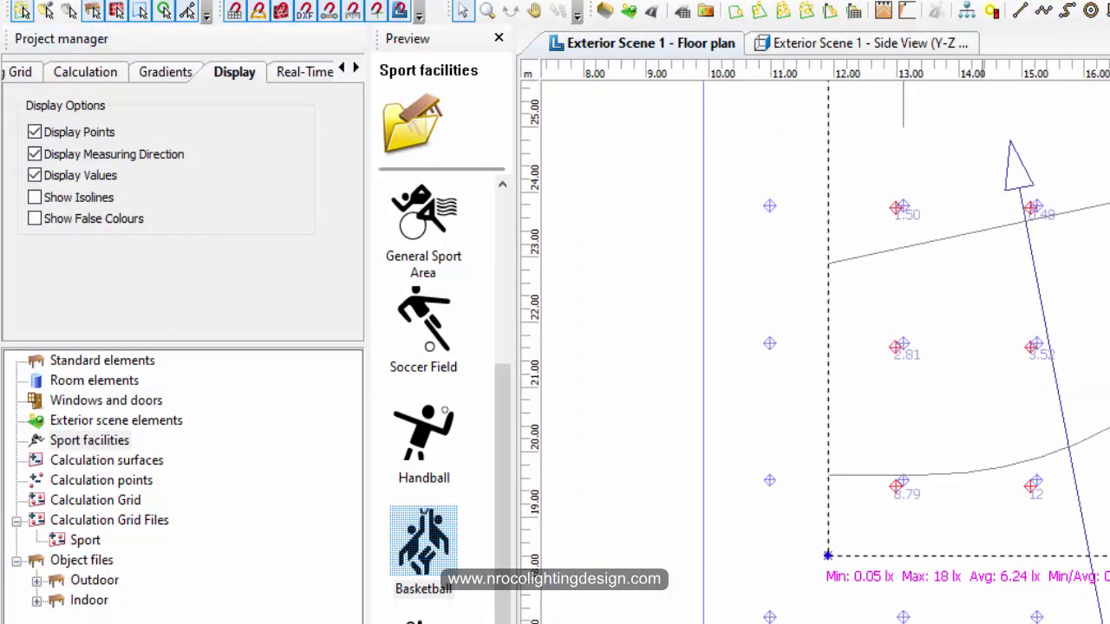
pyautogui.scroll(3, 930, 607)
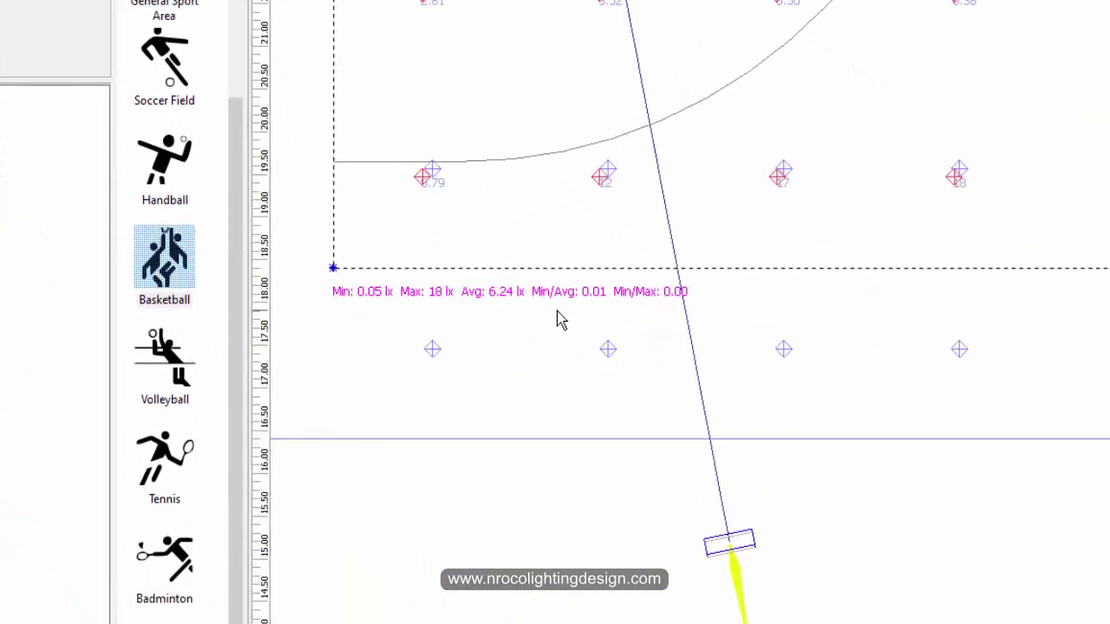
pyautogui.scroll(-1, 504, 308)
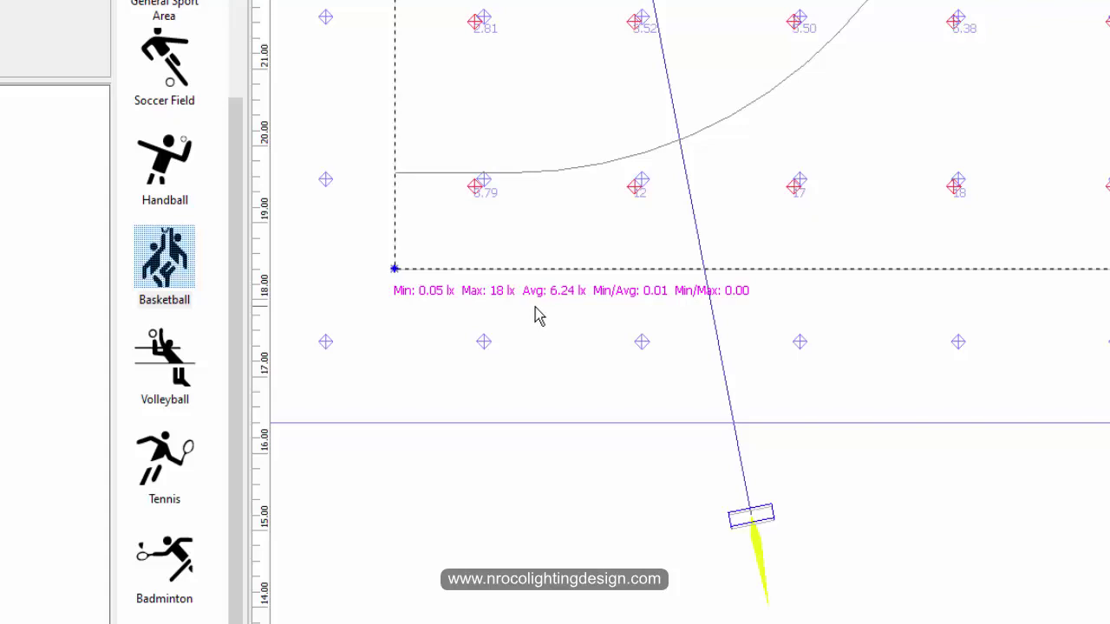
pyautogui.scroll(2, 562, 319)
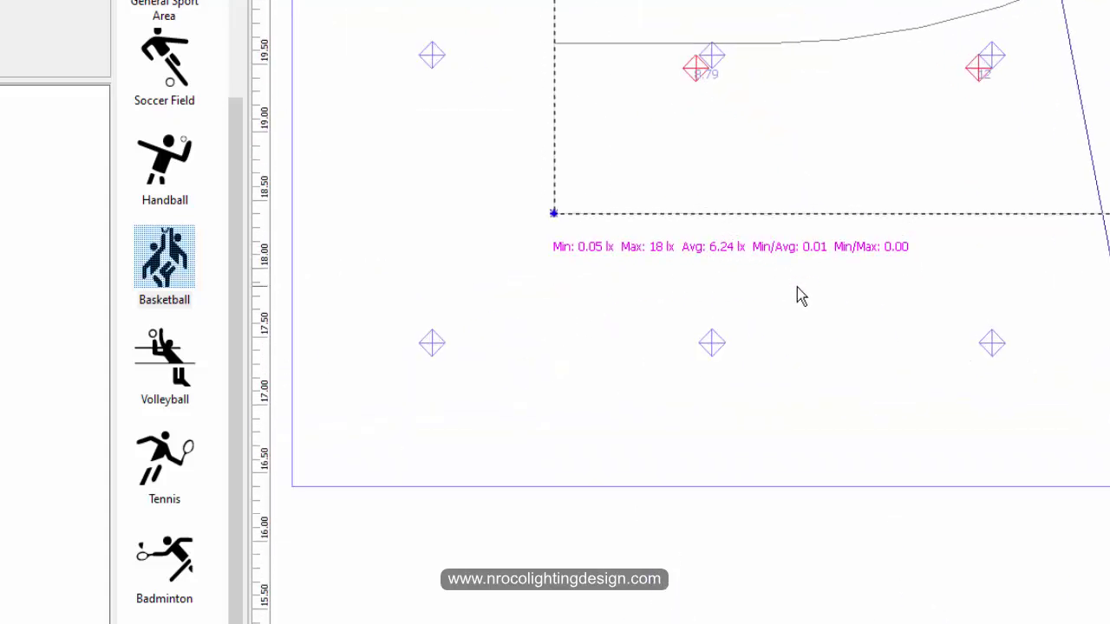
pyautogui.scroll(-3, 797, 288)
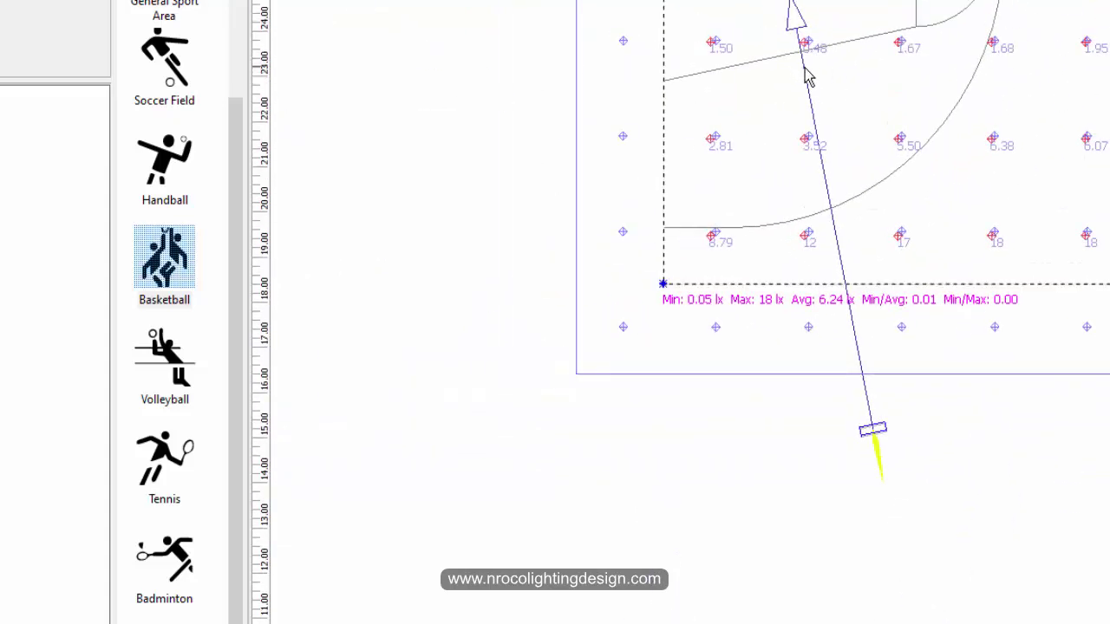
# Step: Select the Flood Light Arrangement and move its lower-left aiming point back toward midcourt, at about X 22 m, Y 24 m
pyautogui.click(799, 27)
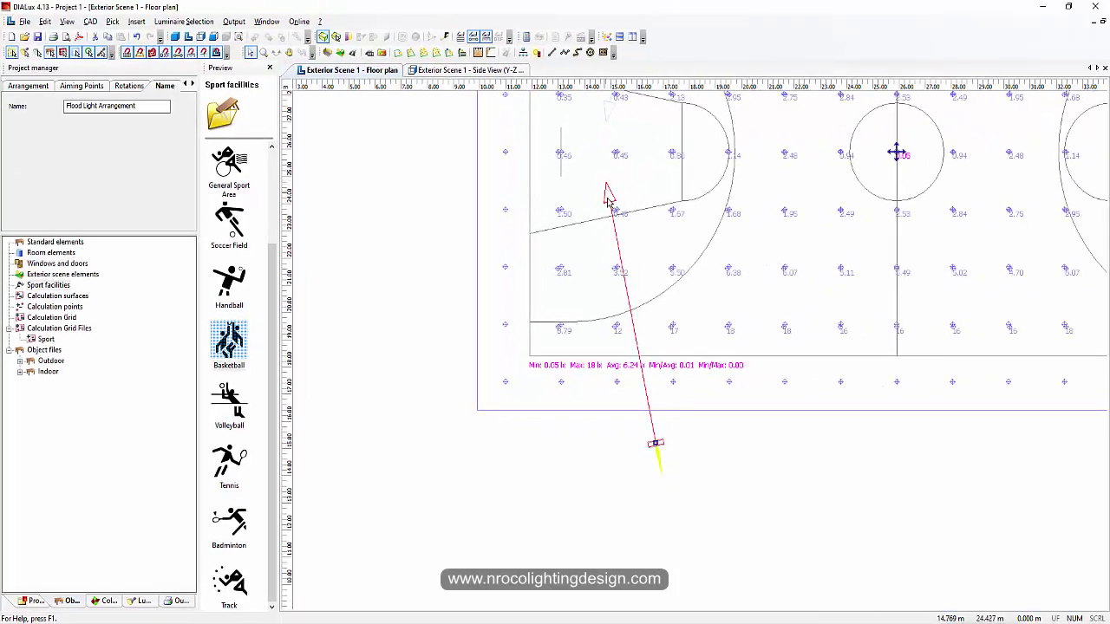
pyautogui.scroll(2, 598, 206)
pyautogui.moveTo(524, 136); pyautogui.dragTo(773, 149)
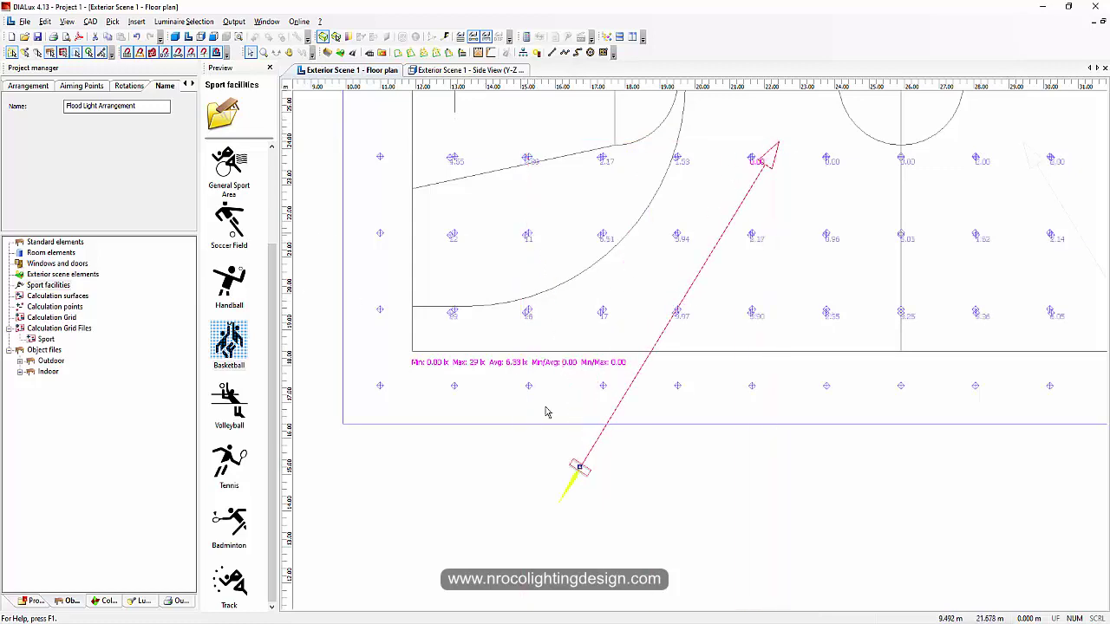
# Step: Hide the 3D light distribution of all luminaires and show it for the selected floodlight only
pyautogui.scroll(3, 546, 412)
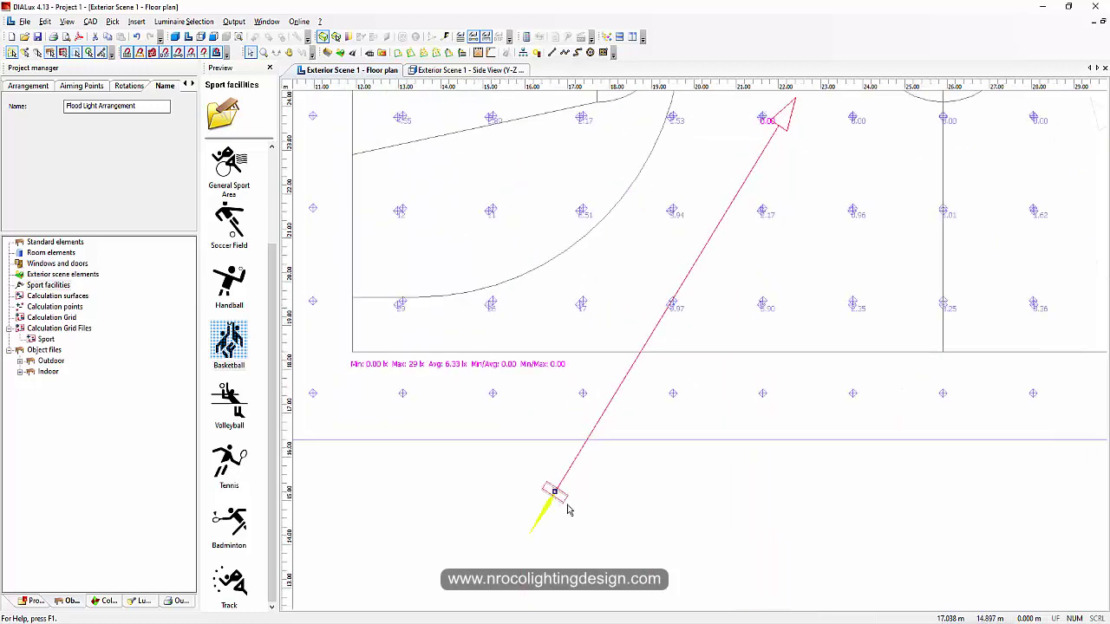
pyautogui.click(335, 39)
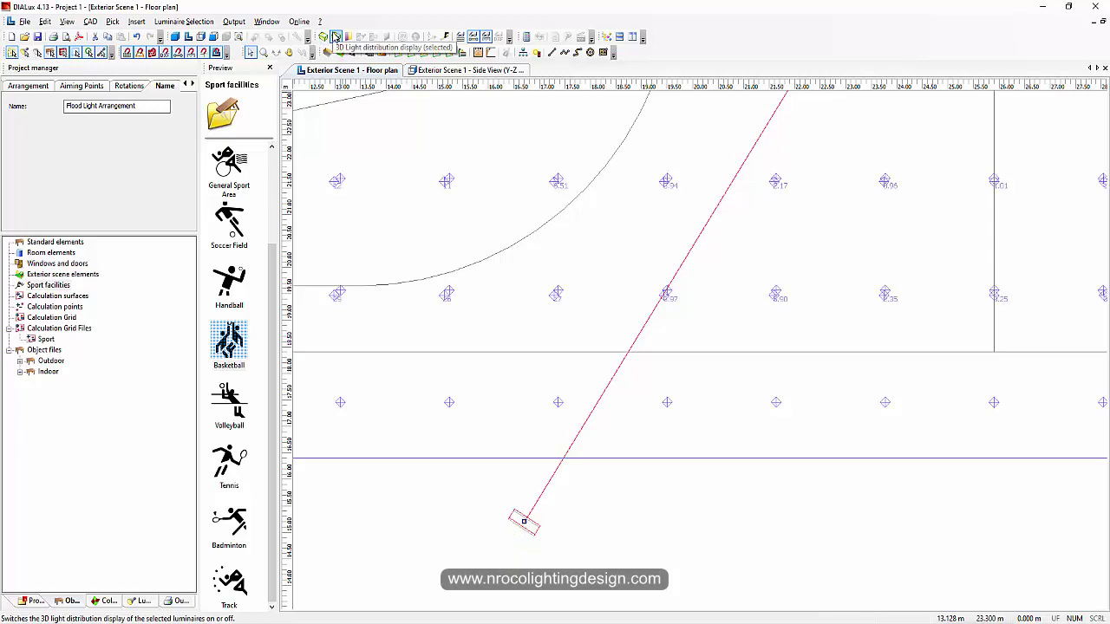
pyautogui.moveTo(515, 364); pyautogui.dragTo(526, 288, button='middle')
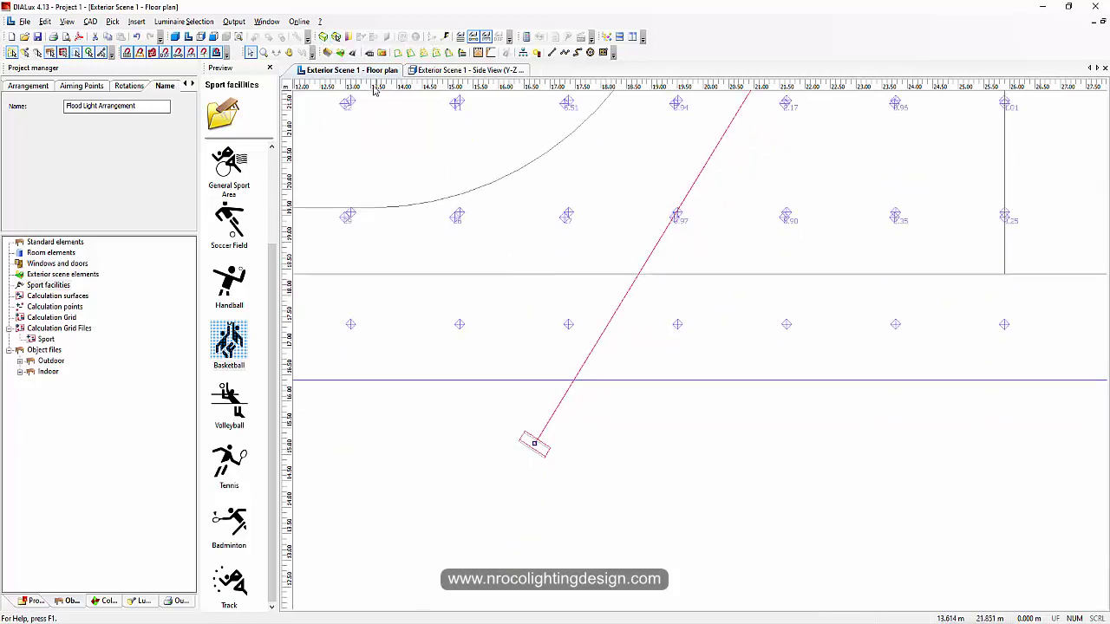
pyautogui.click(335, 38)
# Step: Align the Flood Light Arrangement to G IMax in its rotation settings
pyautogui.moveTo(427, 221); pyautogui.dragTo(426, 294, button='middle')
pyautogui.scroll(-2, 641, 305)
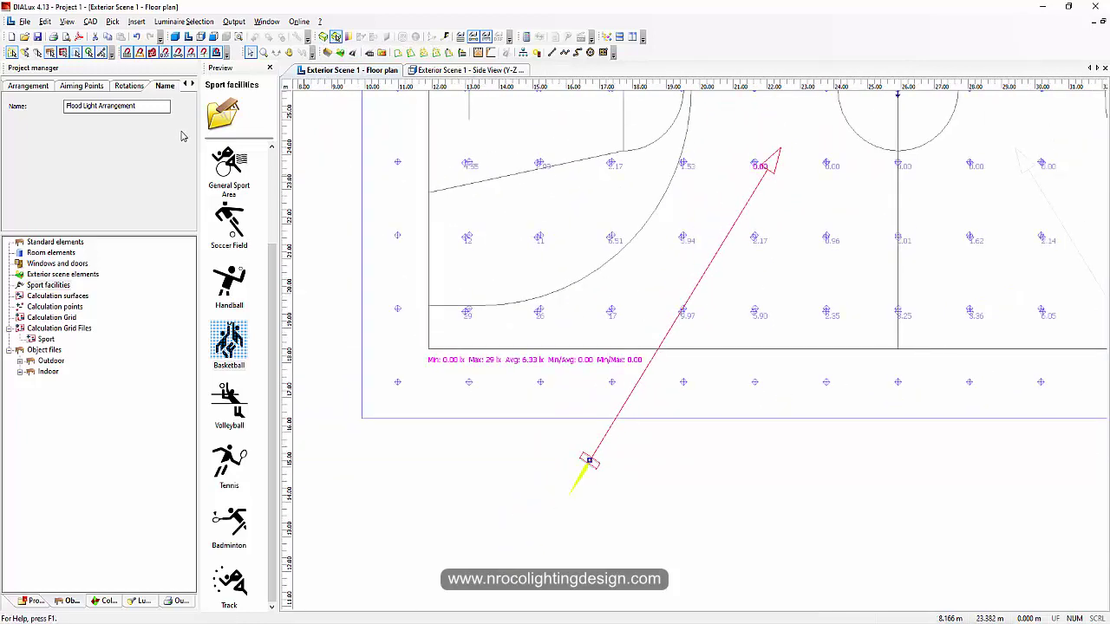
pyautogui.click(126, 87)
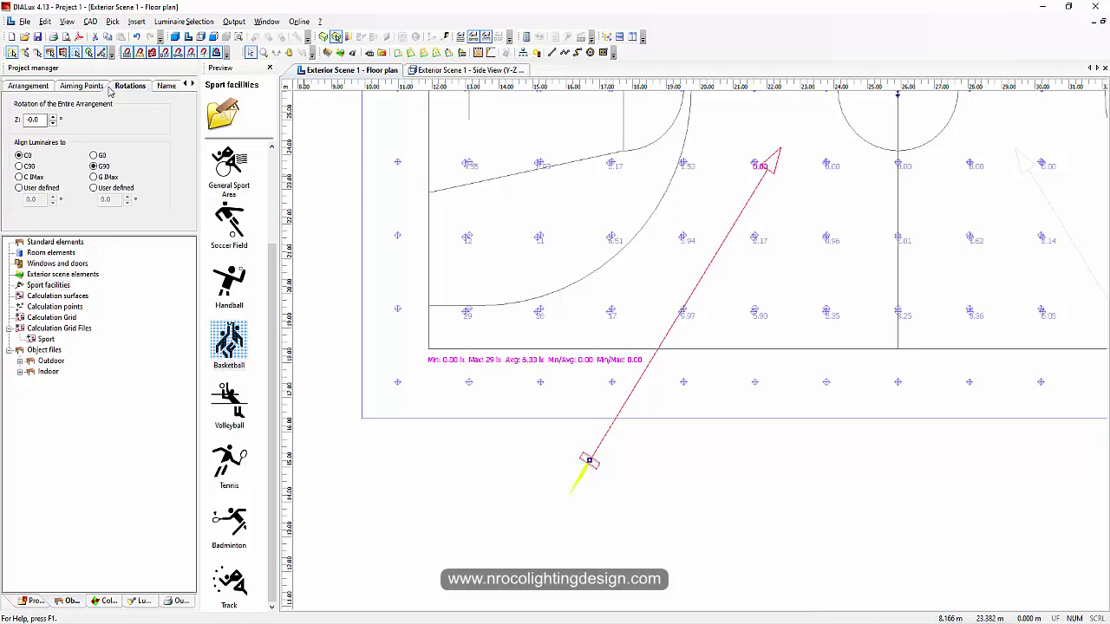
pyautogui.click(94, 177)
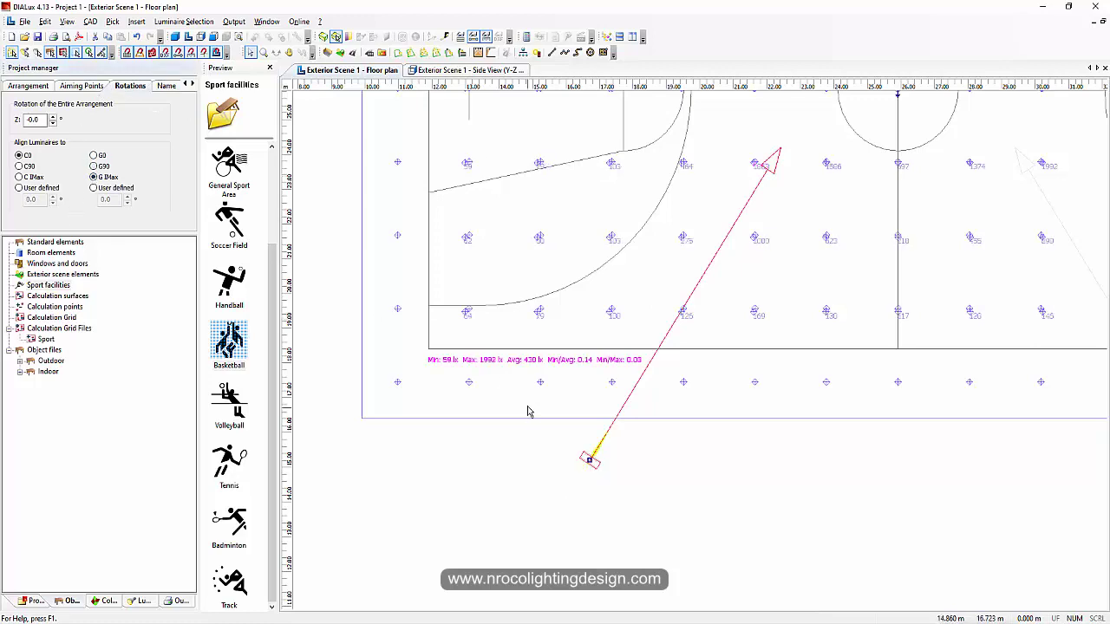
# Step: Inspect the illuminance summary in the floor plan and the floodlight's beam against its aiming line in the Y-Z side view
pyautogui.scroll(3, 550, 409)
pyautogui.scroll(-3, 550, 408)
pyautogui.scroll(1, 549, 408)
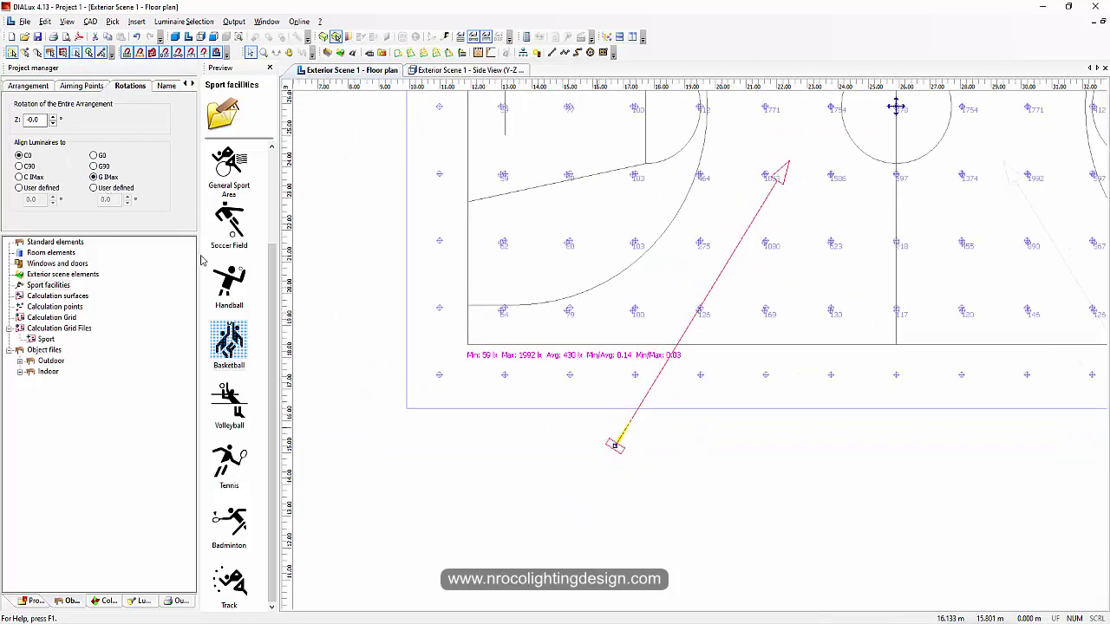
pyautogui.scroll(2, 493, 398)
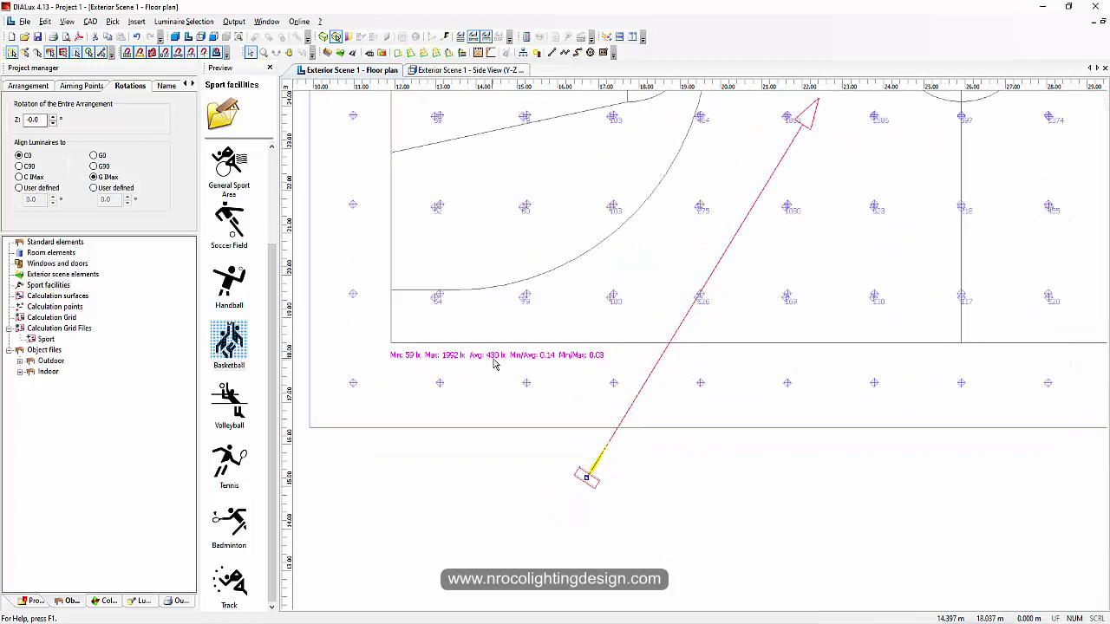
pyautogui.scroll(-3, 500, 365)
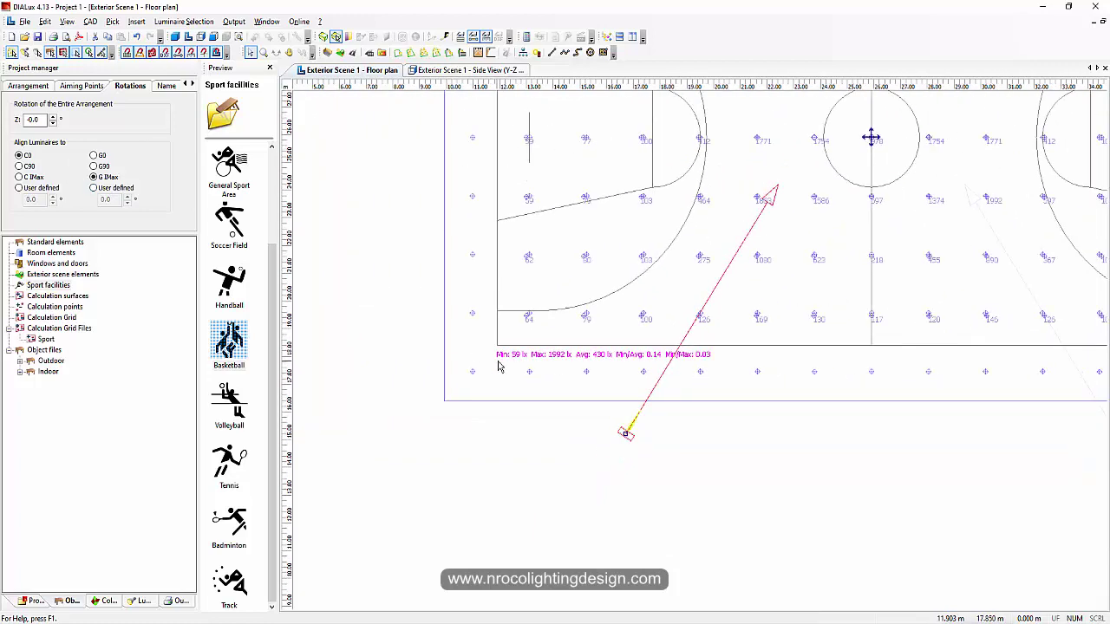
pyautogui.click(429, 71)
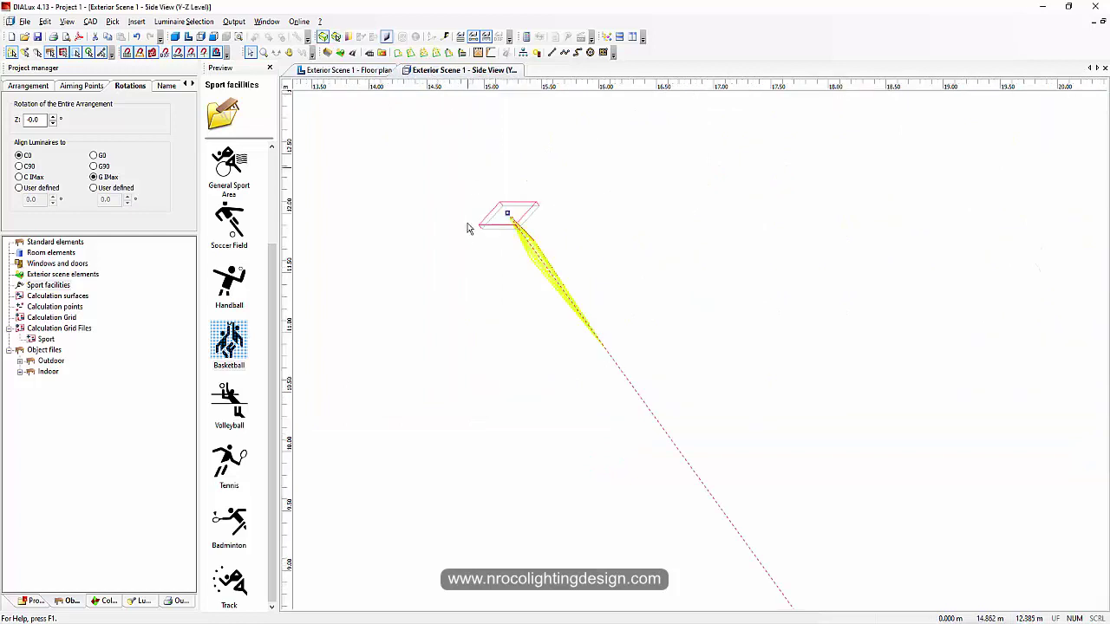
pyautogui.scroll(2, 486, 223)
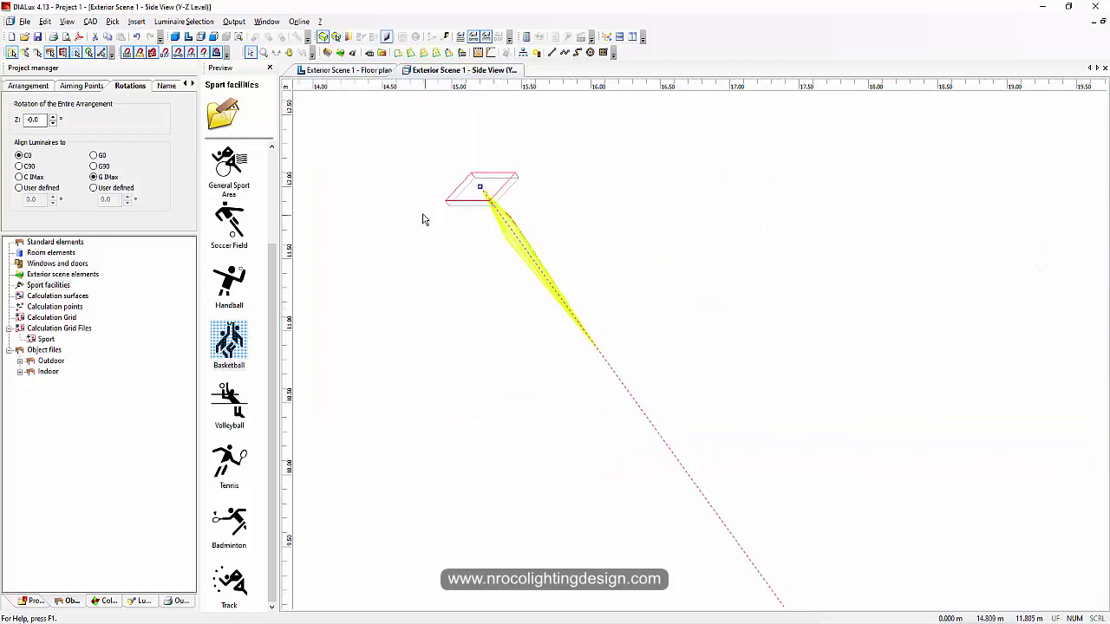
pyautogui.moveTo(442, 209); pyautogui.dragTo(529, 252, button='middle')
pyautogui.scroll(1, 530, 252)
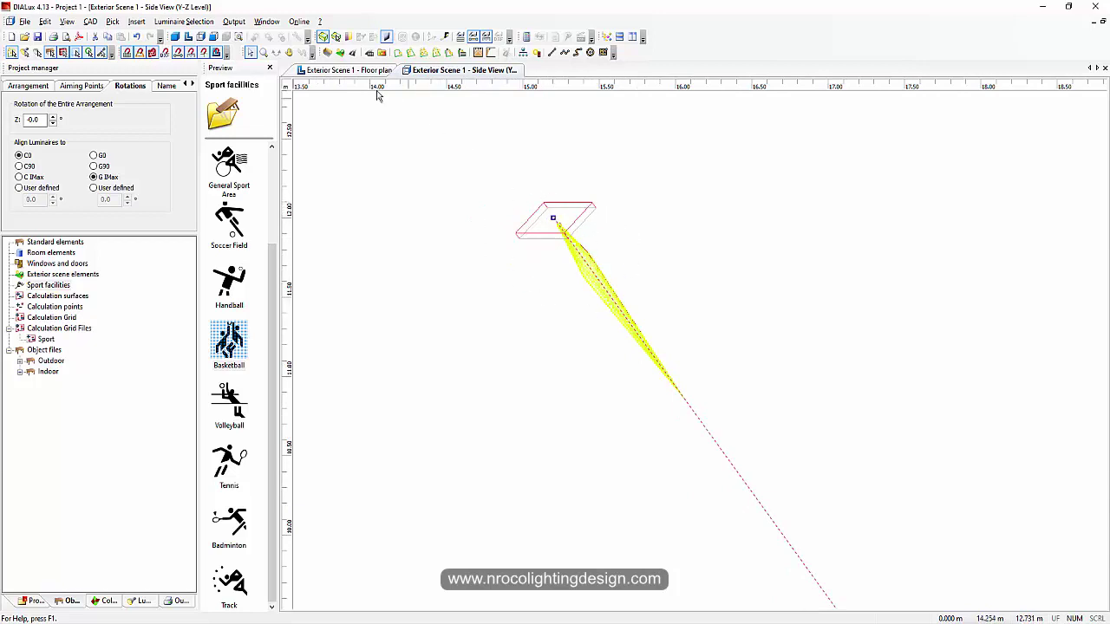
# Step: Examine the floodlight's position, aiming arrow and the surrounding court illuminance values in the floor plan
pyautogui.click(356, 74)
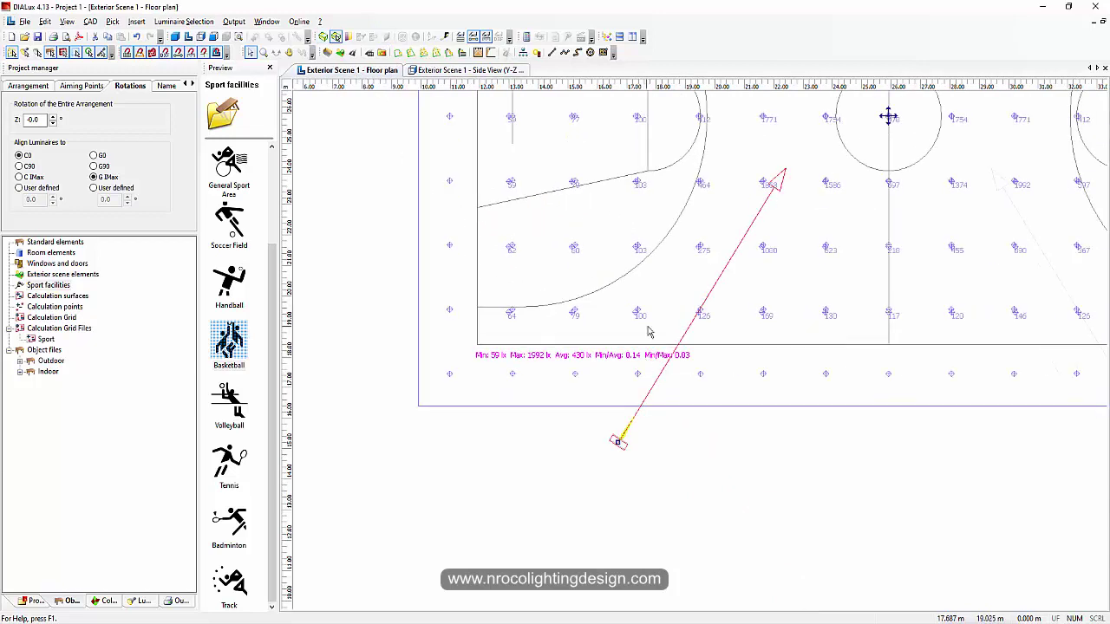
pyautogui.scroll(3, 648, 332)
pyautogui.scroll(1, 631, 362)
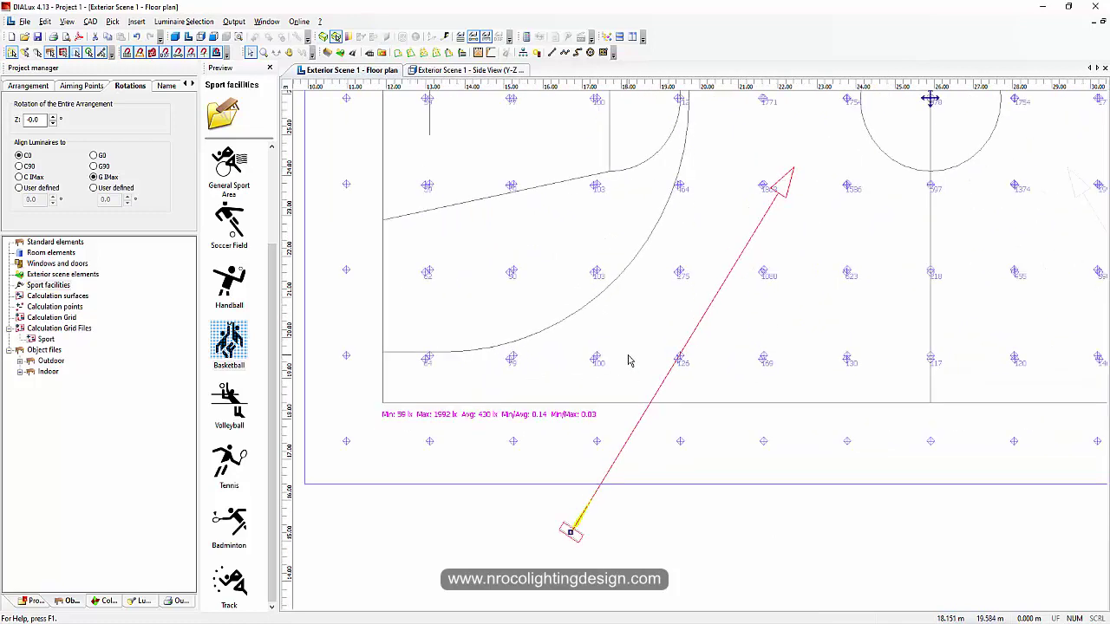
pyautogui.scroll(1, 630, 363)
pyautogui.moveTo(607, 420); pyautogui.dragTo(604, 402, button='middle')
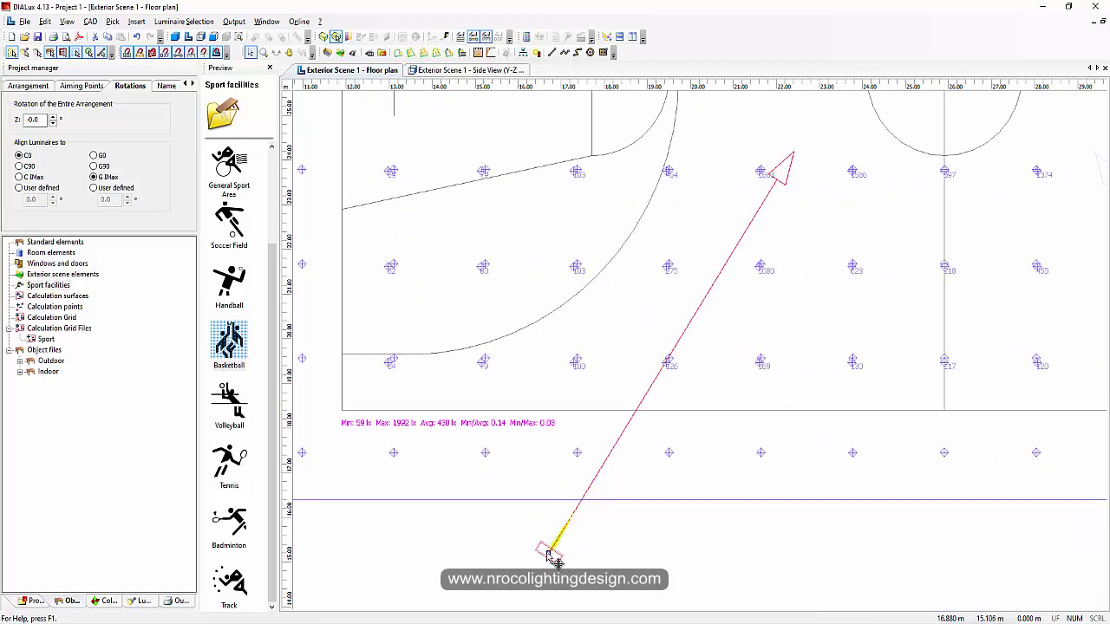
pyautogui.scroll(-3, 602, 461)
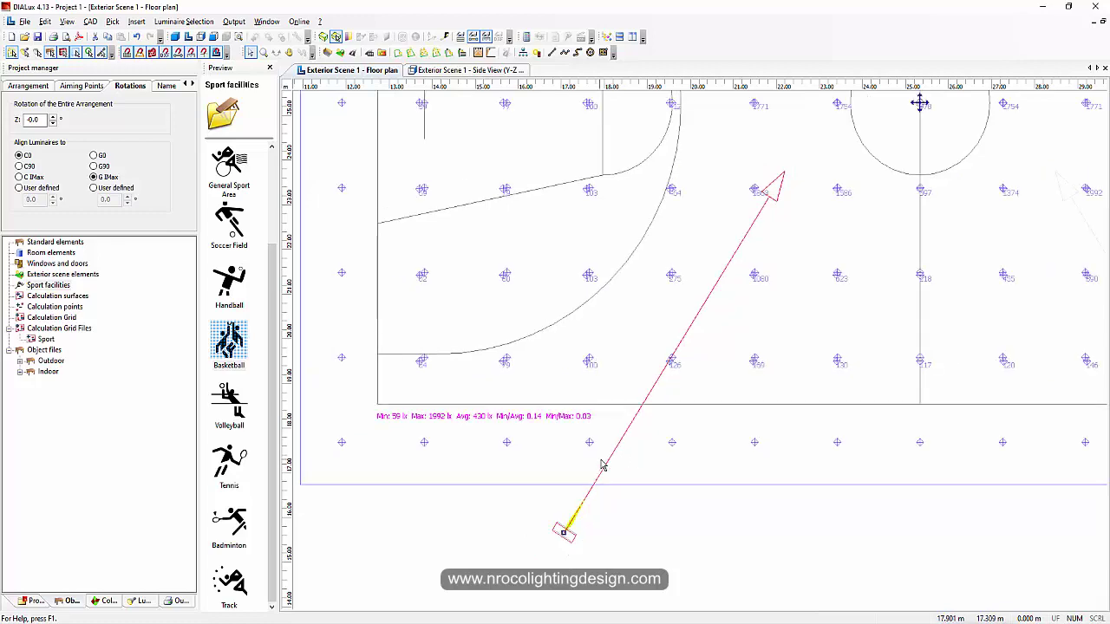
pyautogui.scroll(2, 632, 433)
pyautogui.moveTo(623, 372); pyautogui.dragTo(603, 334, button='middle')
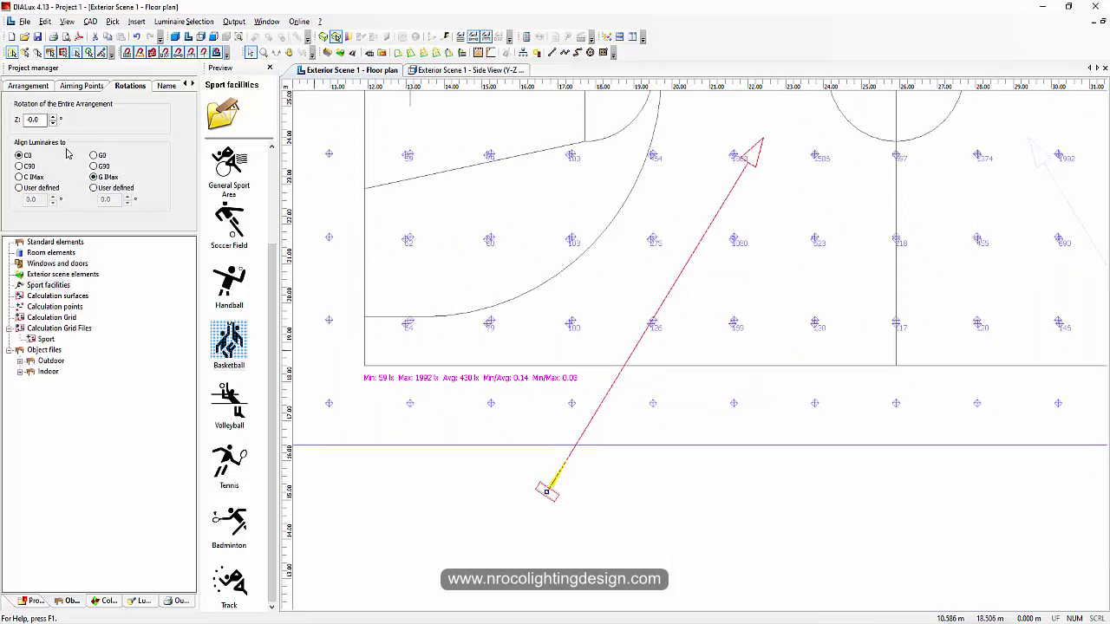
pyautogui.moveTo(521, 335); pyautogui.dragTo(539, 331, button='middle')
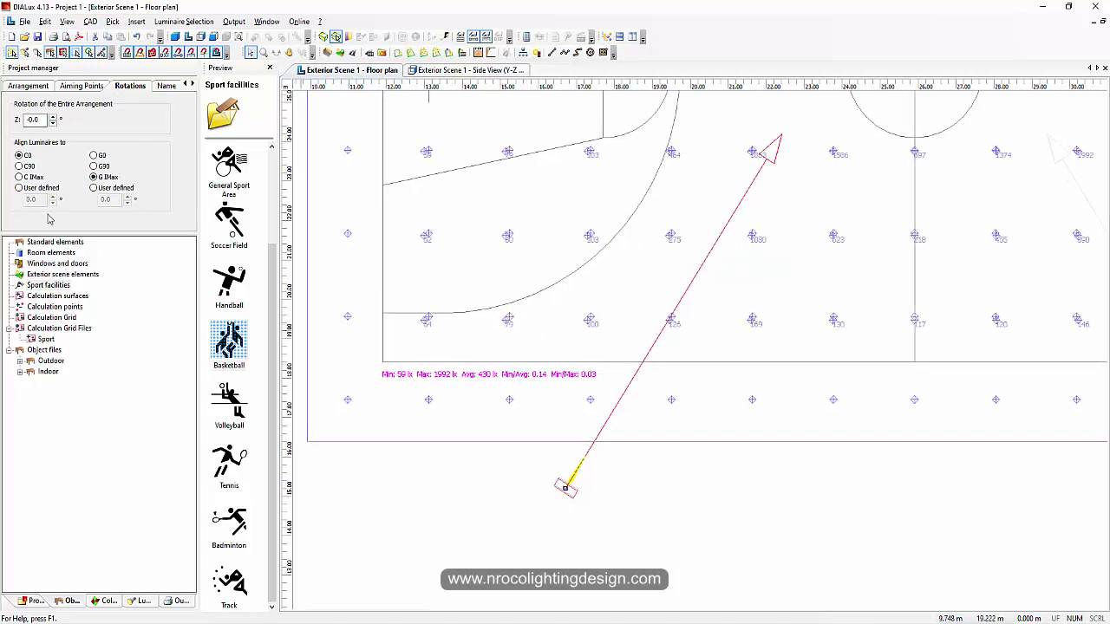
# Step: Align the Flood Light Arrangement to C IMax and check the floodlight in the side view and floor plan
pyautogui.scroll(4, 595, 409)
pyautogui.moveTo(523, 407); pyautogui.dragTo(565, 368, button='middle')
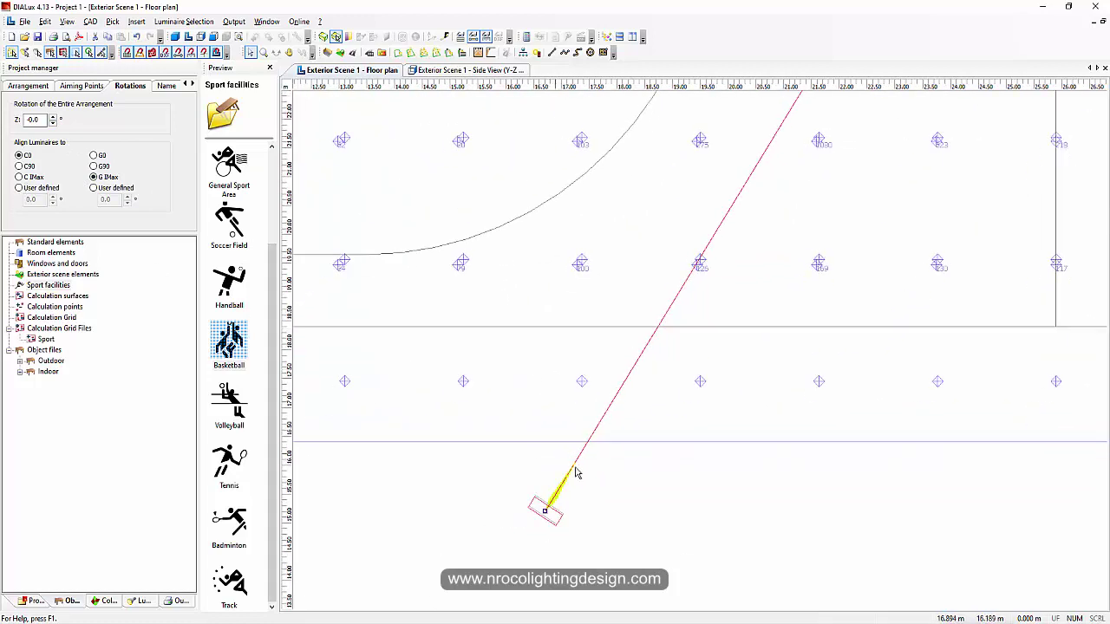
pyautogui.moveTo(575, 468); pyautogui.dragTo(604, 353, button='middle')
pyautogui.scroll(2, 510, 397)
pyautogui.click(18, 177)
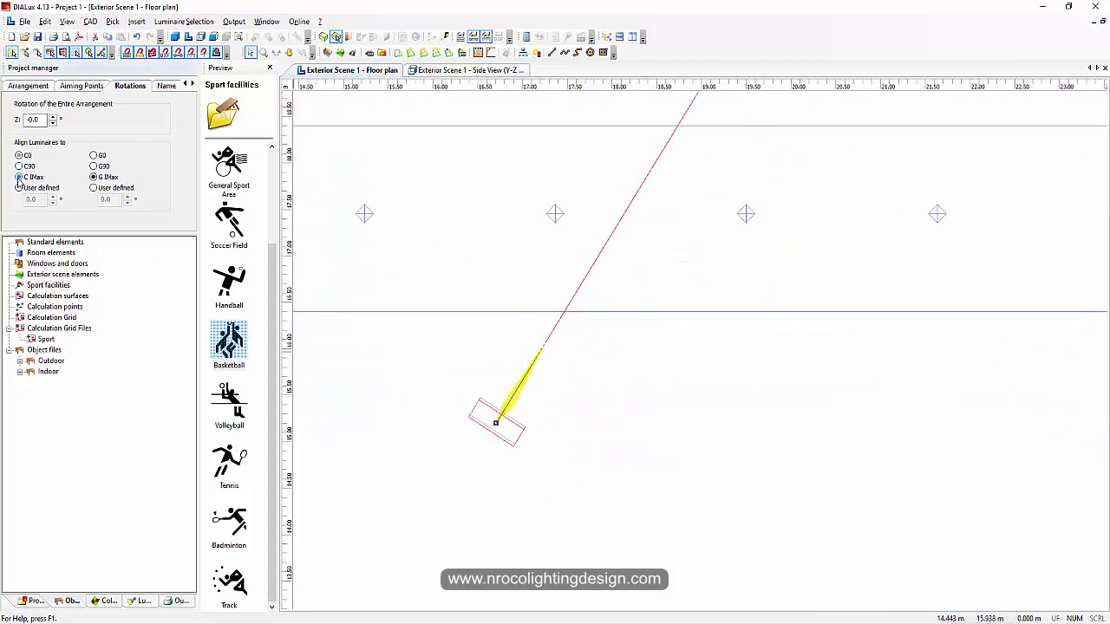
pyautogui.moveTo(489, 396); pyautogui.dragTo(561, 354, button='middle')
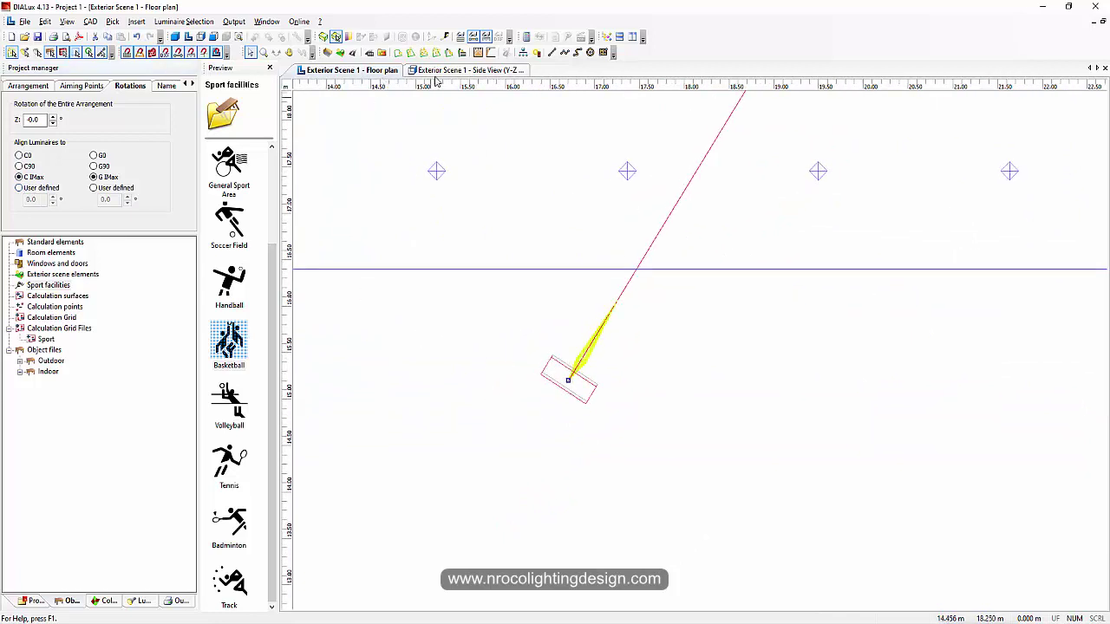
pyautogui.click(437, 74)
pyautogui.click(438, 75)
pyautogui.click(354, 71)
# Step: Alternate the arrangement's C alignment between C90 and C IMax to compare the floodlight's rotation, ending on C IMax
pyautogui.click(19, 166)
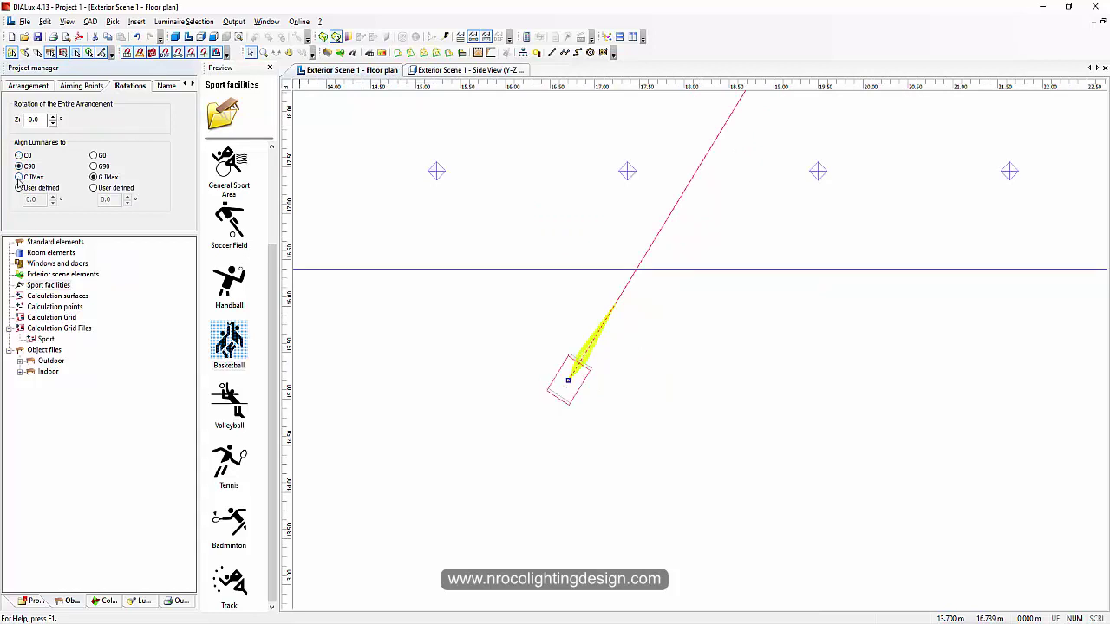
pyautogui.click(19, 177)
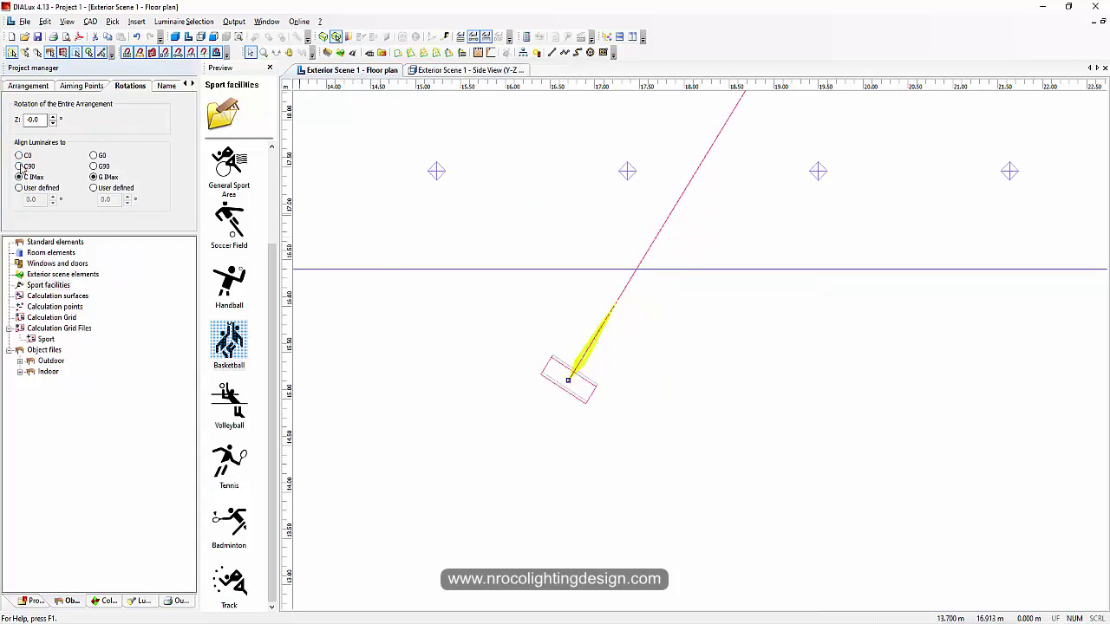
pyautogui.click(20, 167)
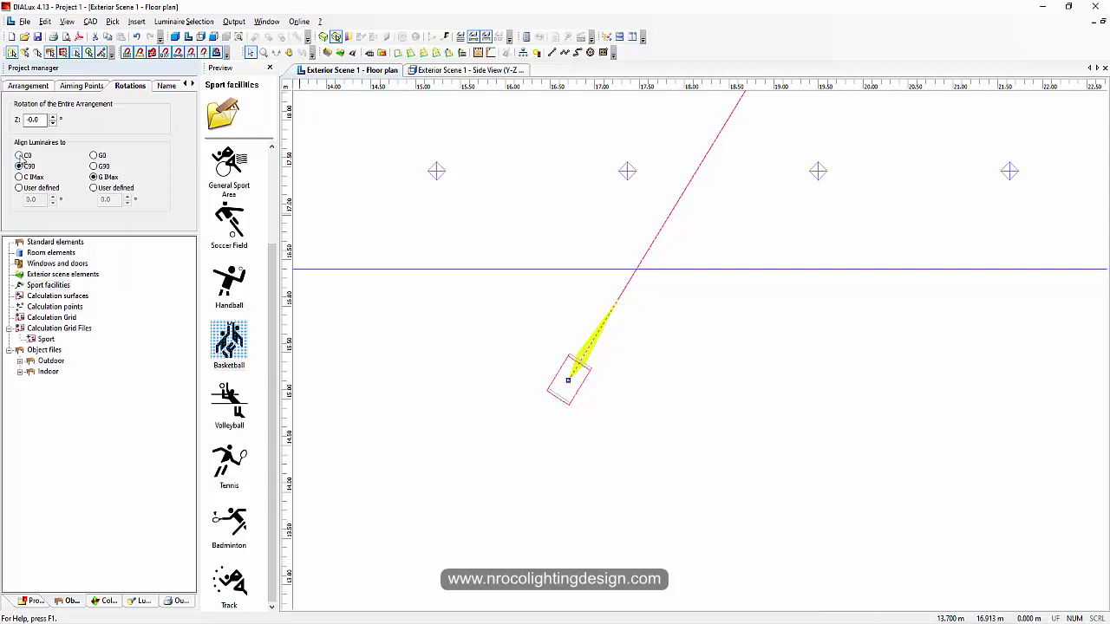
pyautogui.click(19, 177)
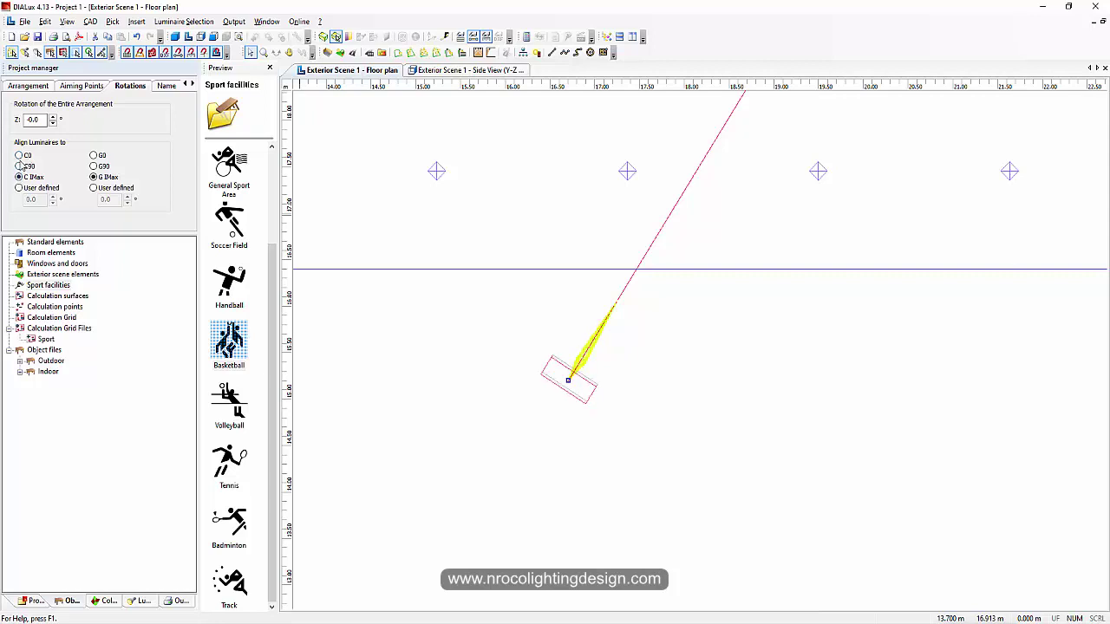
# Step: Try the G0 and G90 alignments on the floodlight to compare beam directions, and restore G IMax
pyautogui.click(94, 166)
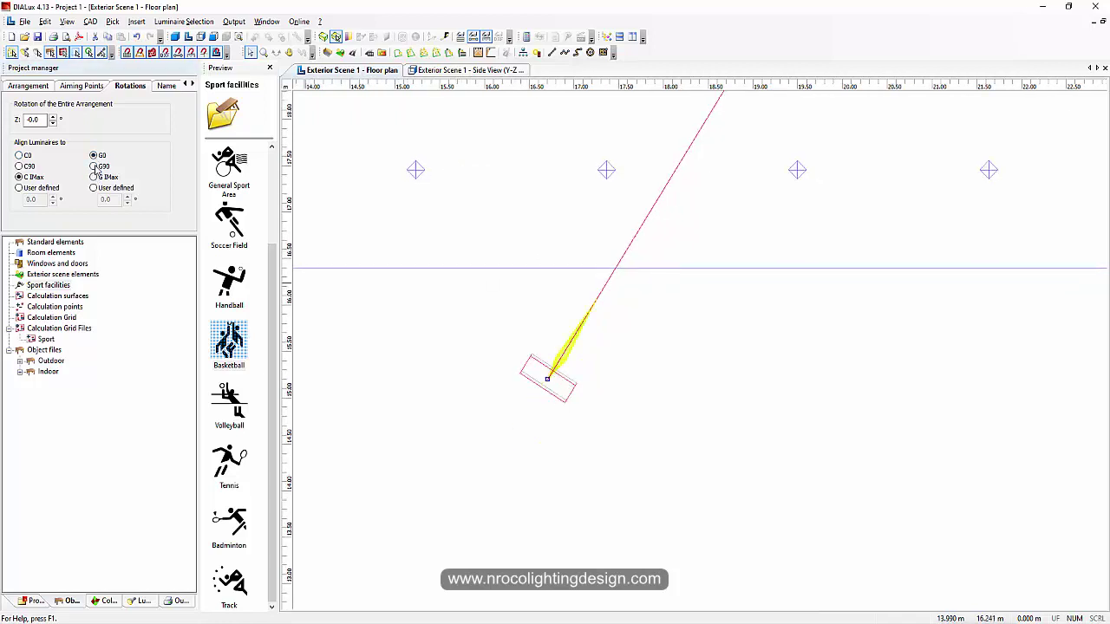
pyautogui.click(94, 166)
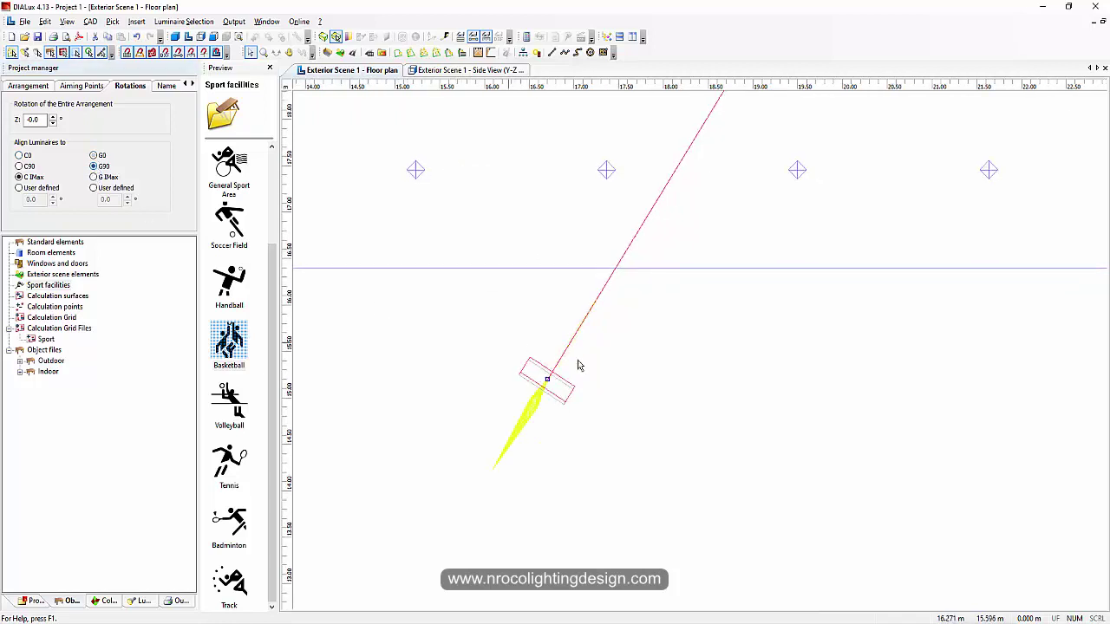
pyautogui.click(94, 178)
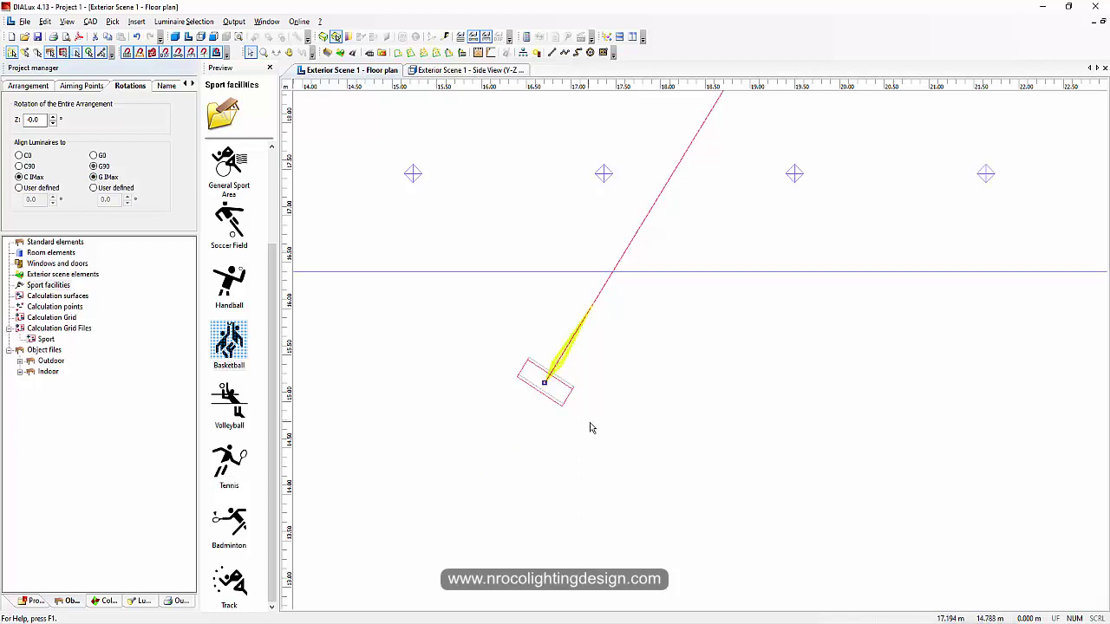
# Step: Align the Flood Light Arrangement to C90 and inspect the rotated floodlight and its beam up close
pyautogui.click(19, 167)
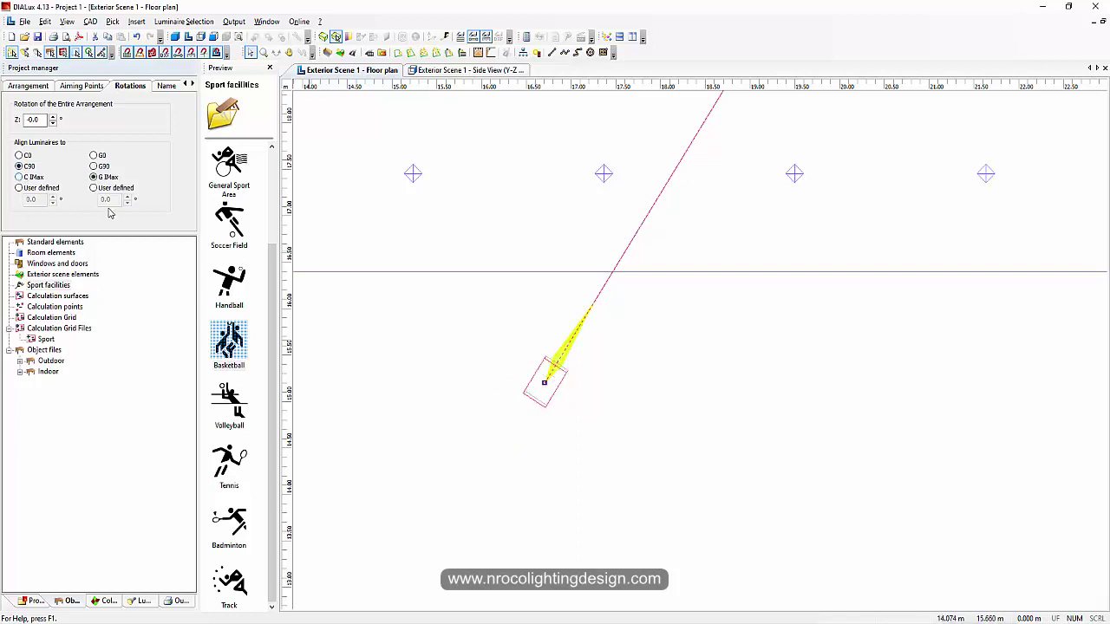
pyautogui.scroll(2, 558, 390)
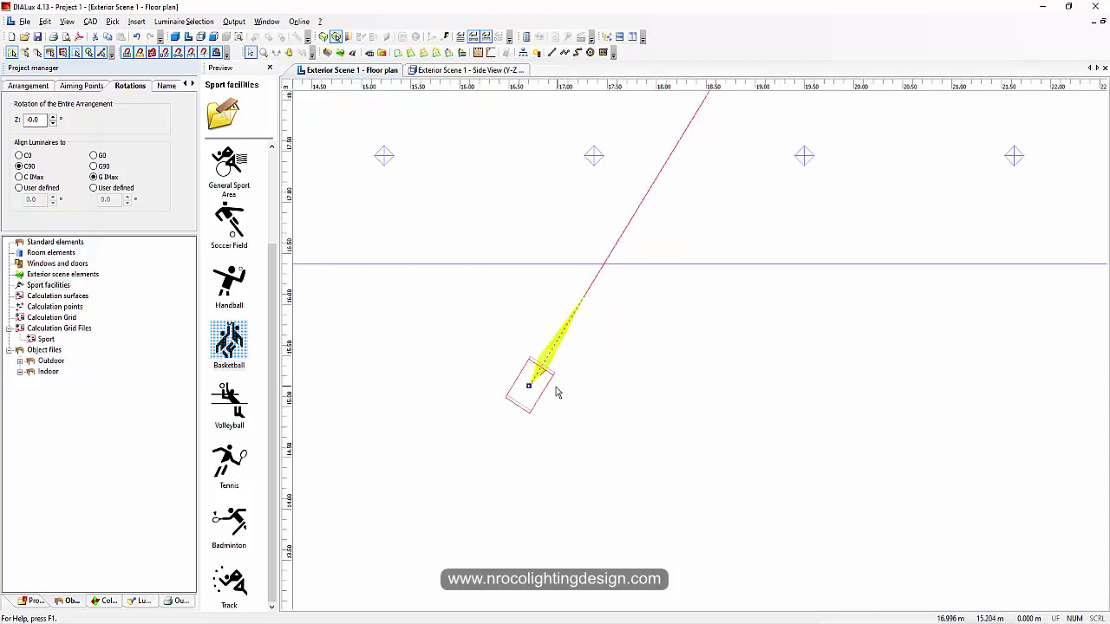
pyautogui.scroll(2, 474, 365)
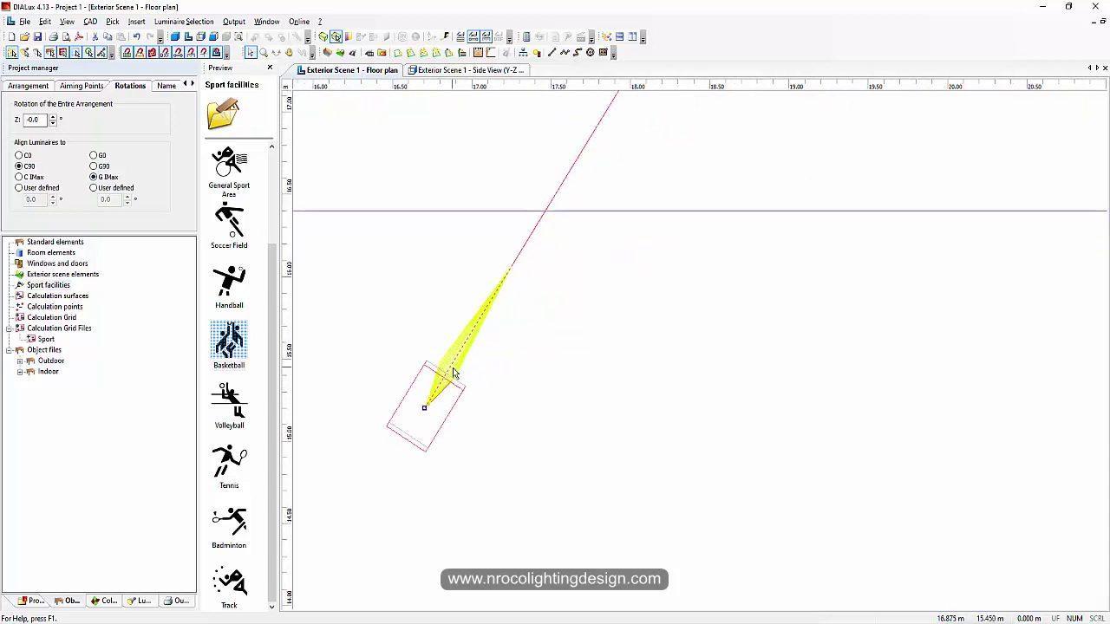
# Step: Align the Flood Light Arrangement back to C0 and check the floodlight in the side view and floor plan
pyautogui.click(18, 155)
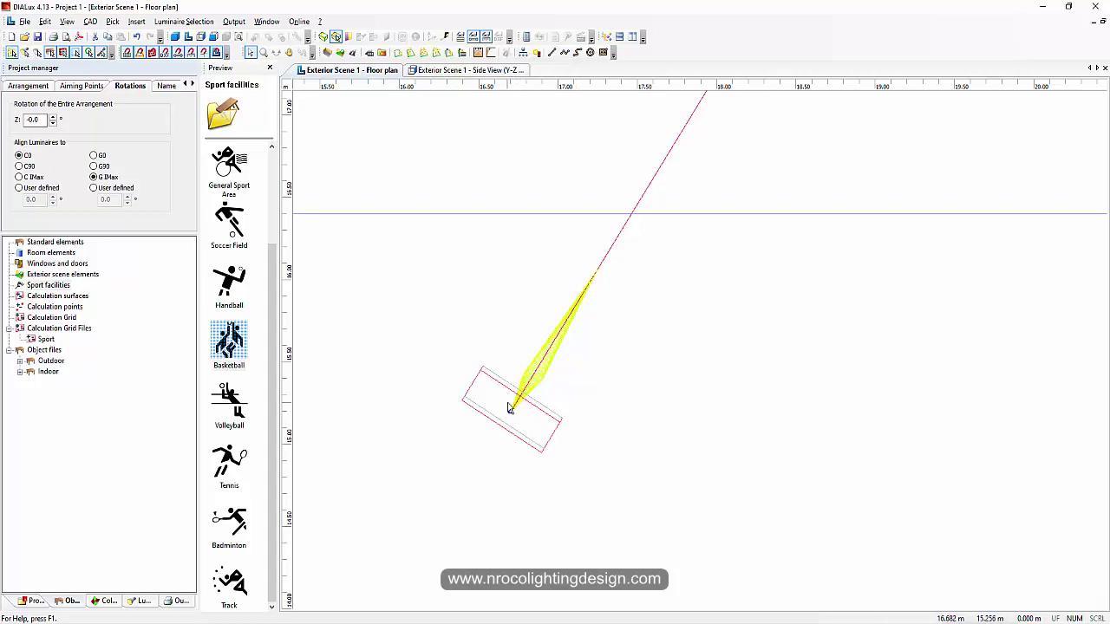
pyautogui.scroll(-2, 506, 406)
pyautogui.scroll(-2, 521, 439)
pyautogui.click(428, 74)
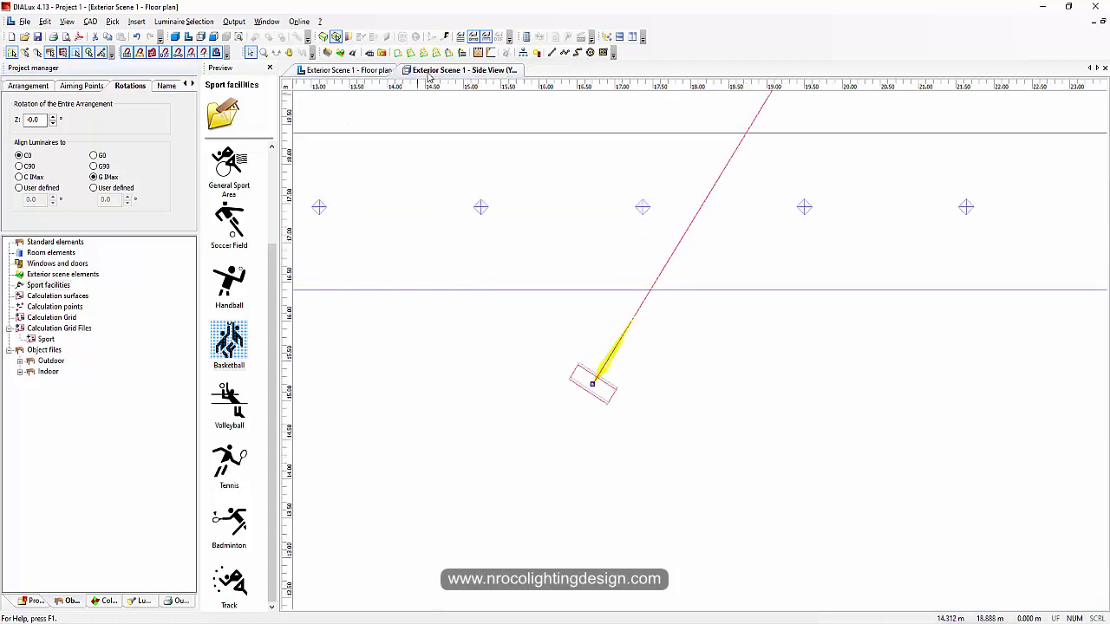
pyautogui.click(367, 74)
pyautogui.scroll(-4, 577, 260)
pyautogui.moveTo(578, 260); pyautogui.dragTo(697, 412, button='middle')
pyautogui.scroll(3, 605, 389)
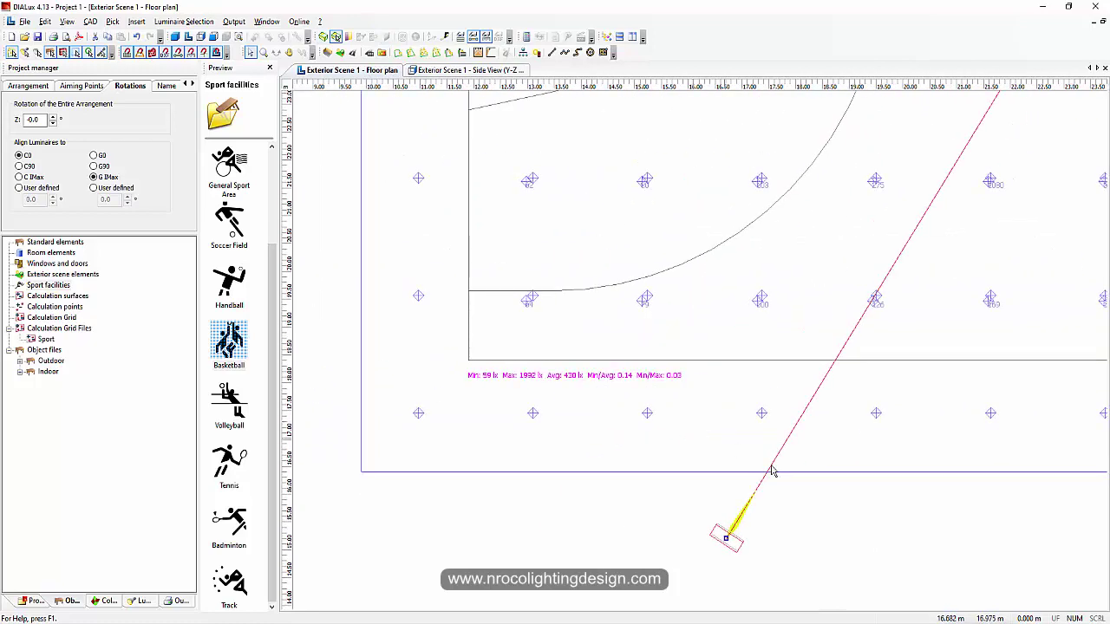
pyautogui.moveTo(748, 524); pyautogui.dragTo(708, 460, button='middle')
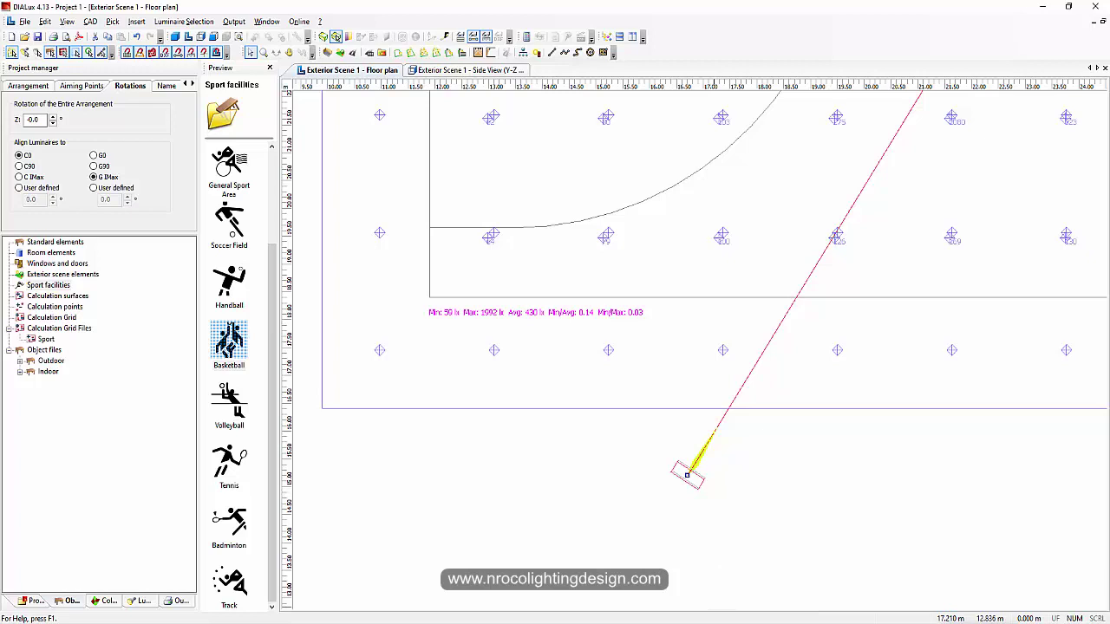
# Step: Switch to AGI32 and open the tennis court drawing for CAD import
pyautogui.moveTo(722, 621)
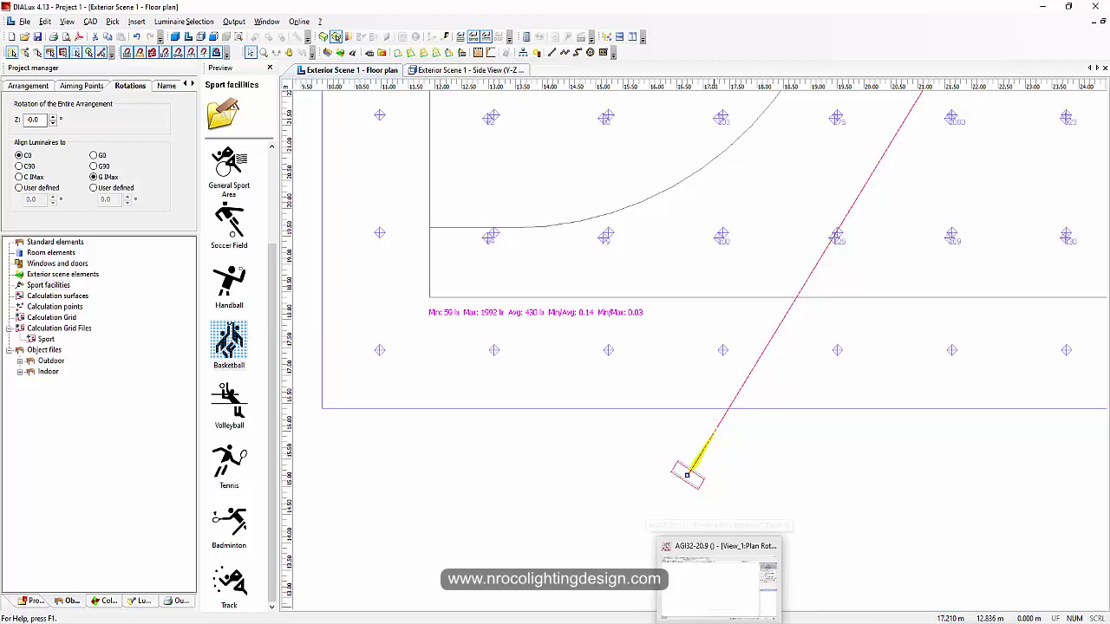
pyautogui.click(720, 575)
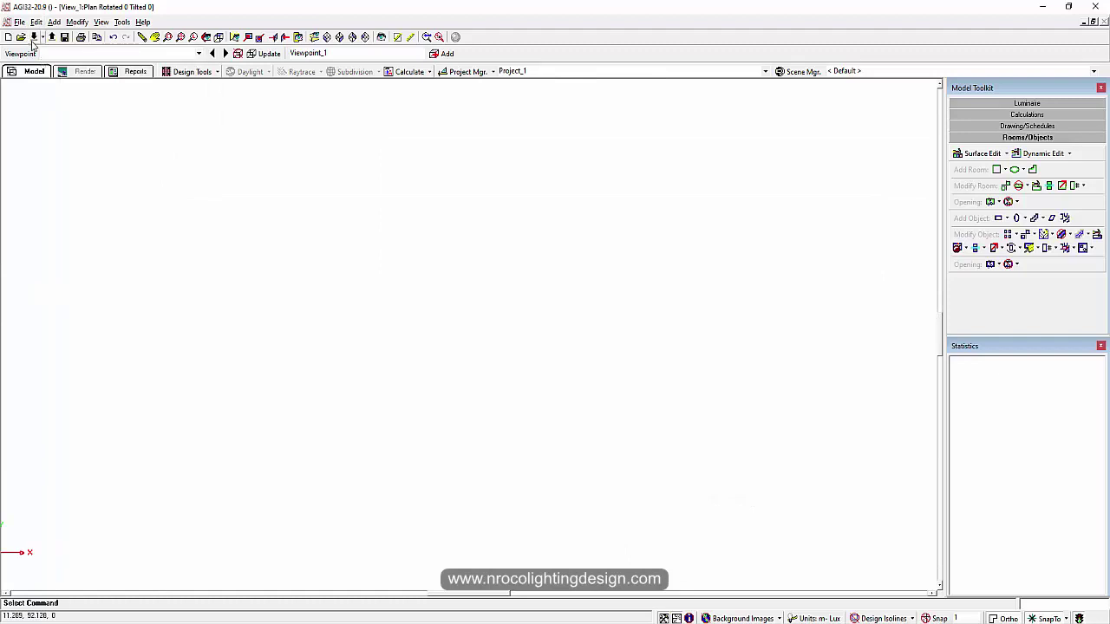
pyautogui.click(35, 37)
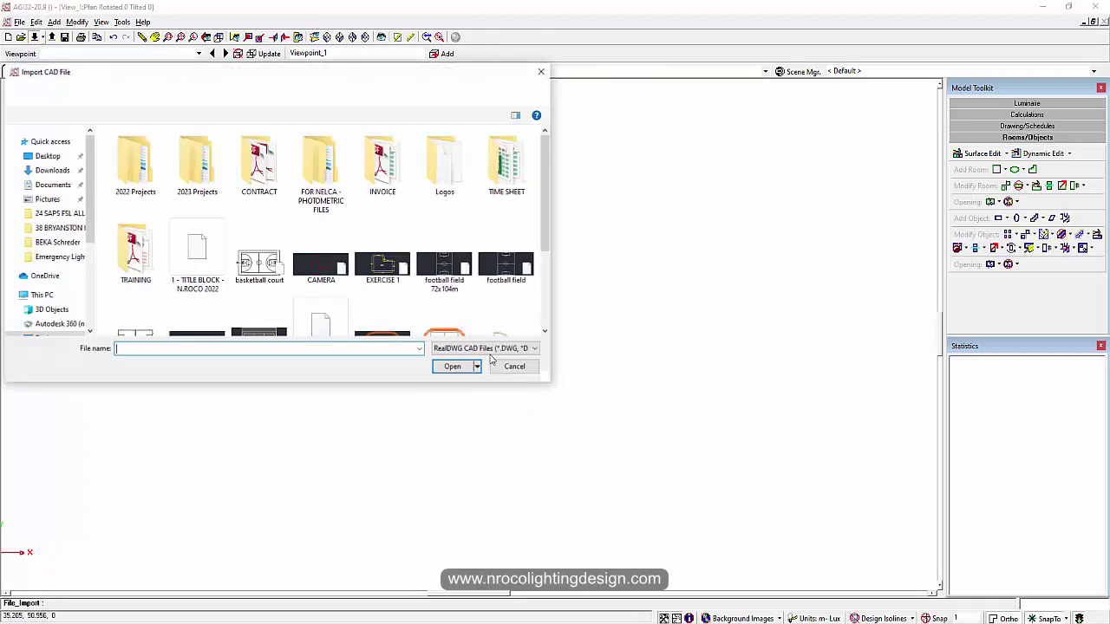
pyautogui.moveTo(544, 209); pyautogui.dragTo(541, 297)
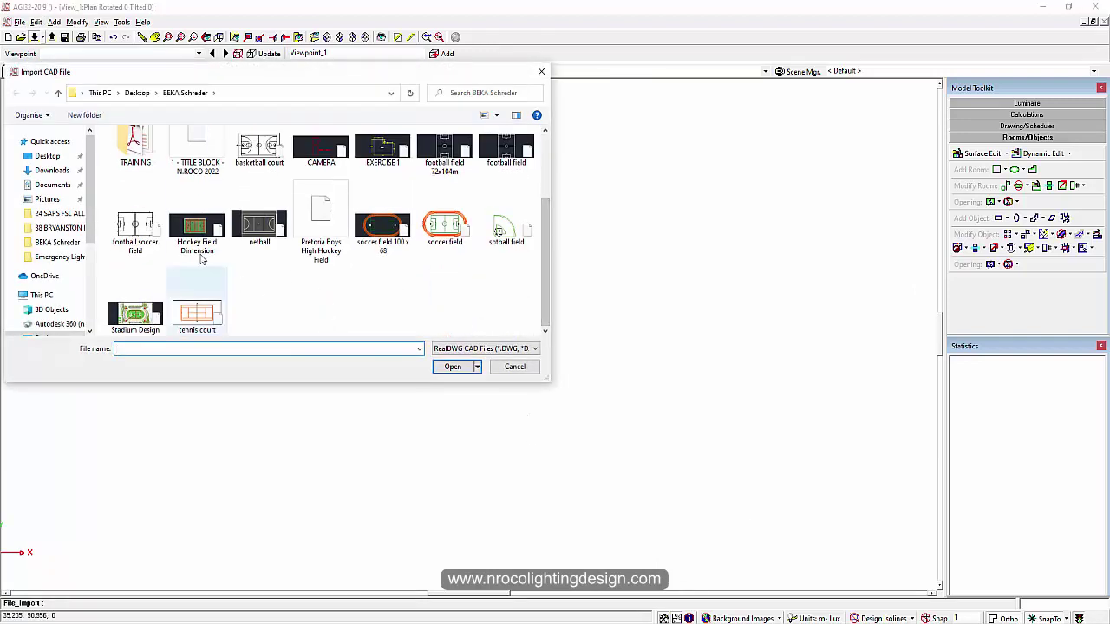
pyautogui.click(199, 312)
pyautogui.click(449, 366)
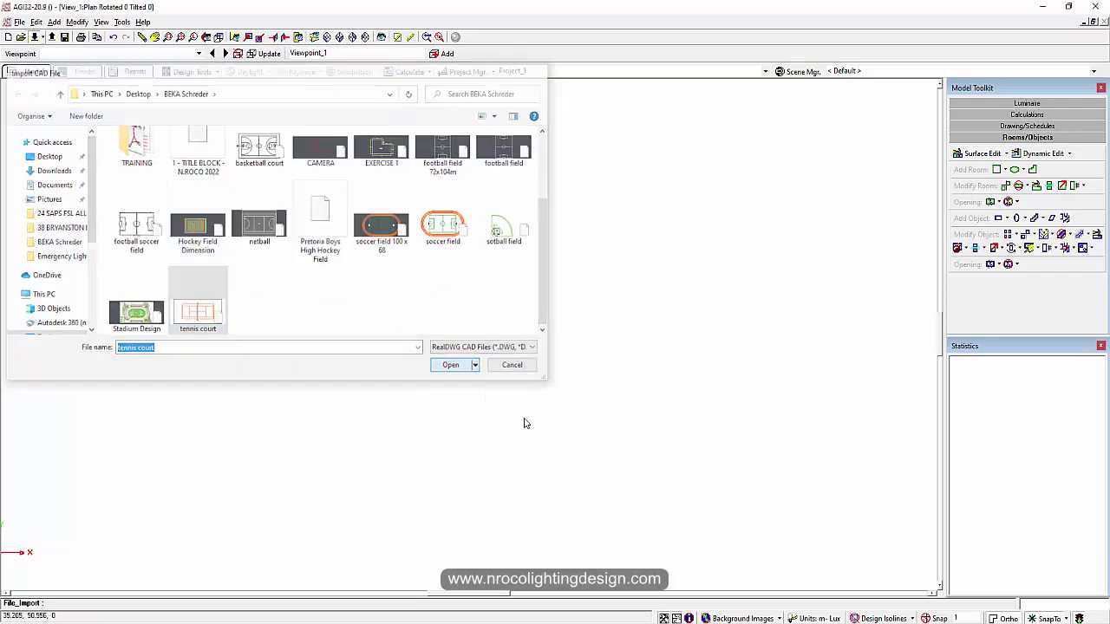
# Step: Import the tennis court drawing in meters with its drawing entities flattened to Z = 0
pyautogui.click(482, 345)
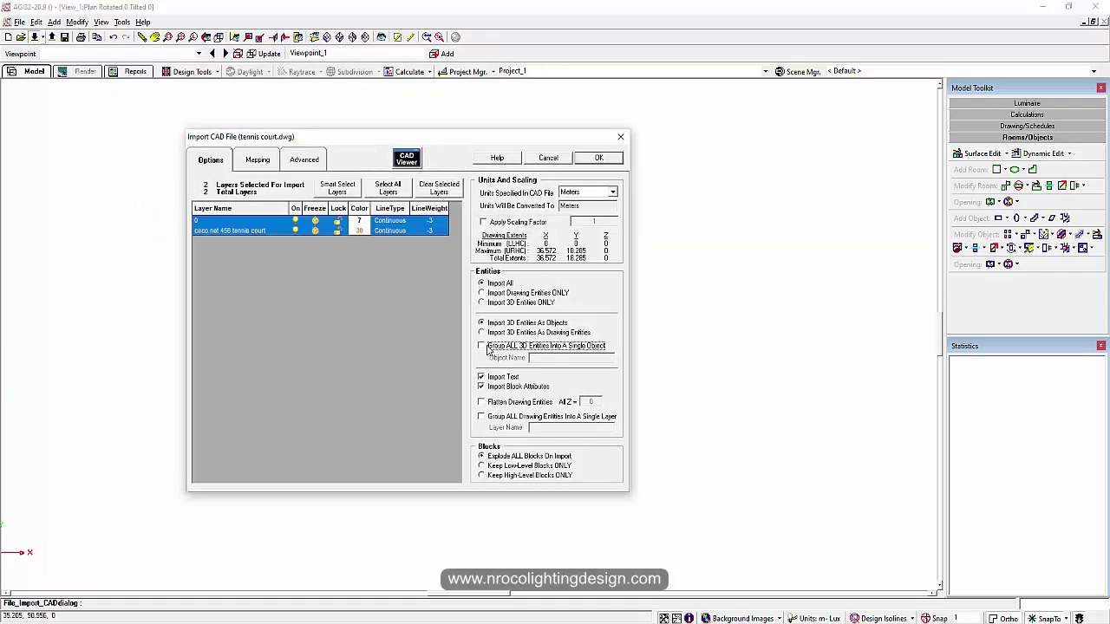
pyautogui.click(482, 345)
pyautogui.click(482, 401)
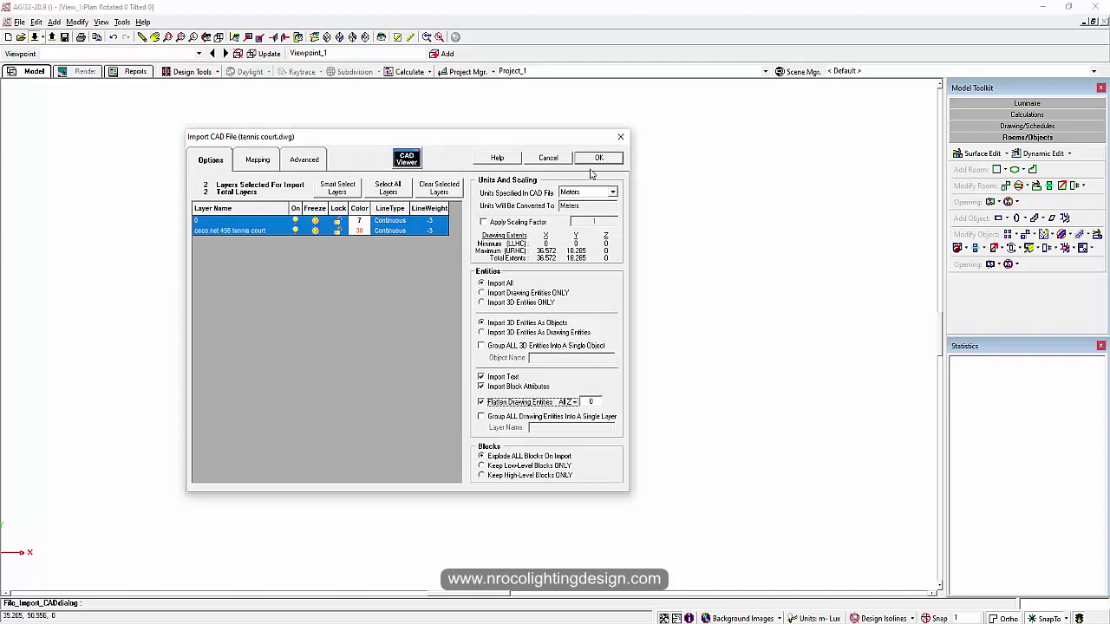
pyautogui.click(599, 158)
pyautogui.click(597, 158)
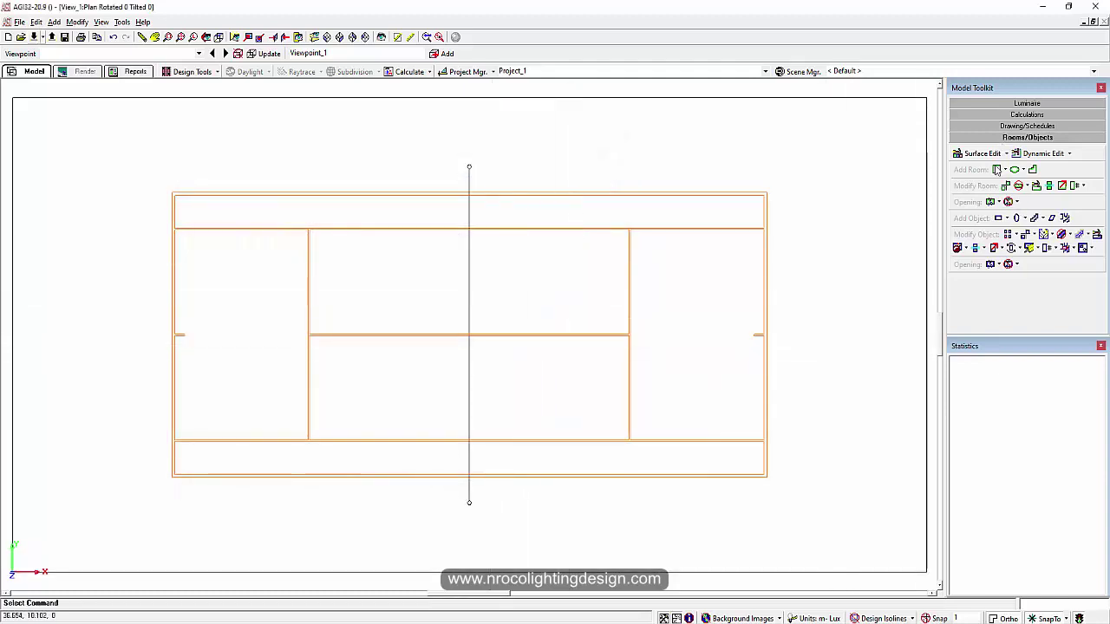
# Step: Add a two-point calculation grid labelled tennis with 5 m spacing both ways, spanning the court's outer boundary from corner to corner
pyautogui.click(1006, 116)
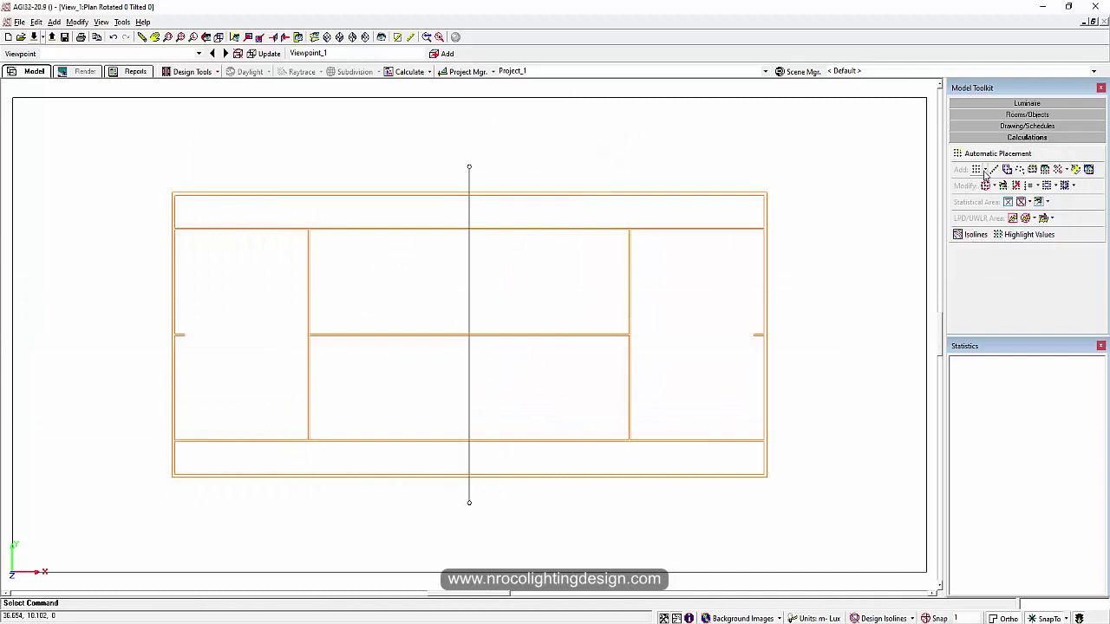
pyautogui.click(983, 172)
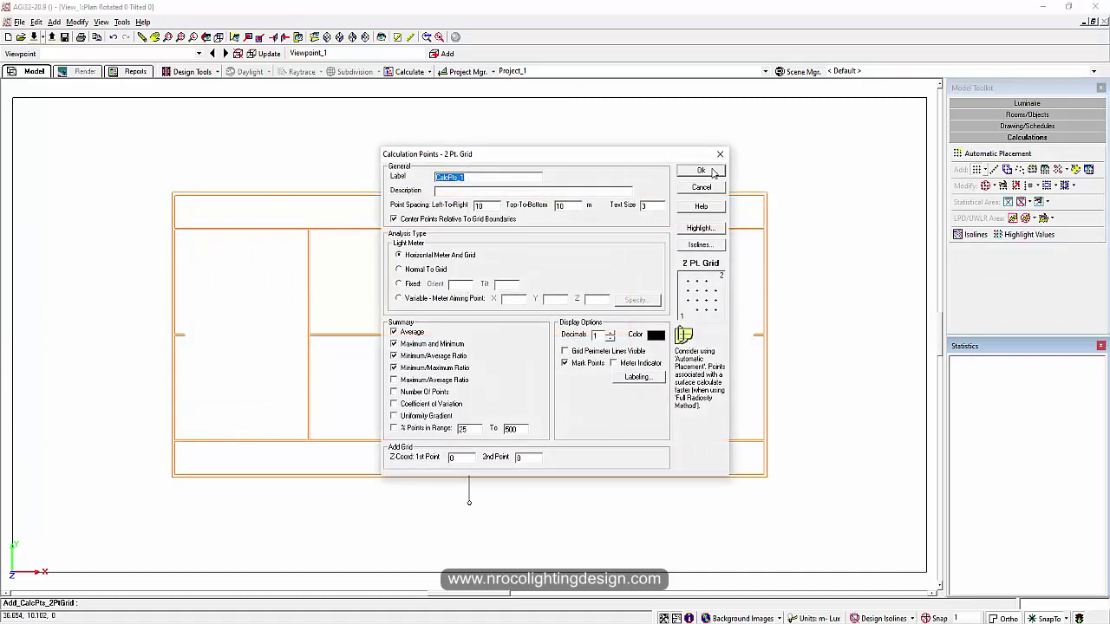
pyautogui.write('tennis')
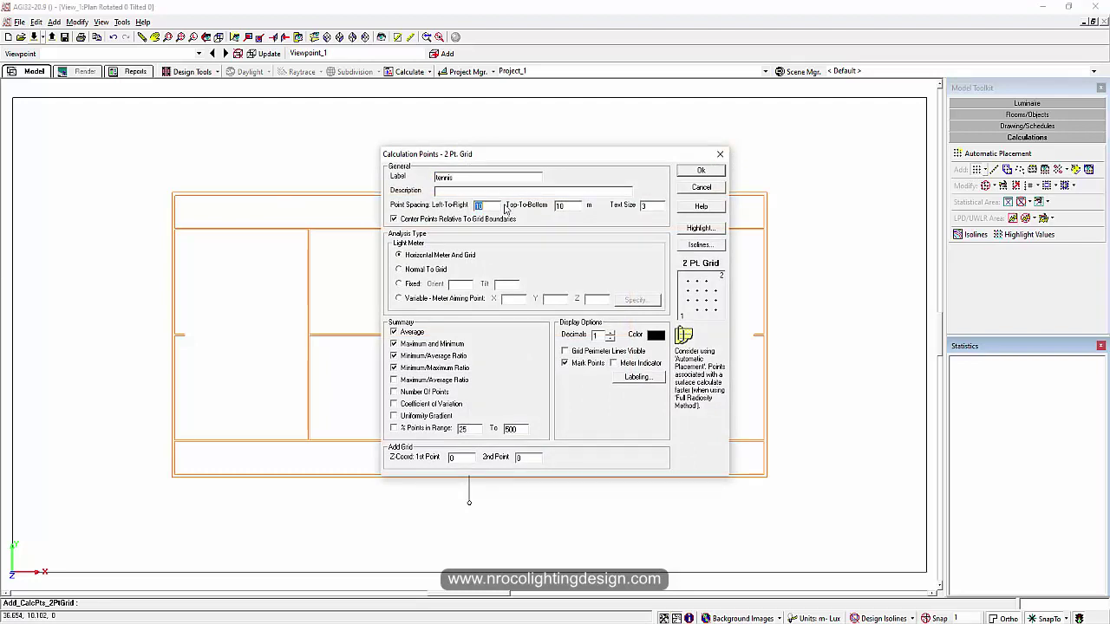
pyautogui.write('5')
pyautogui.click(560, 205)
pyautogui.click(701, 170)
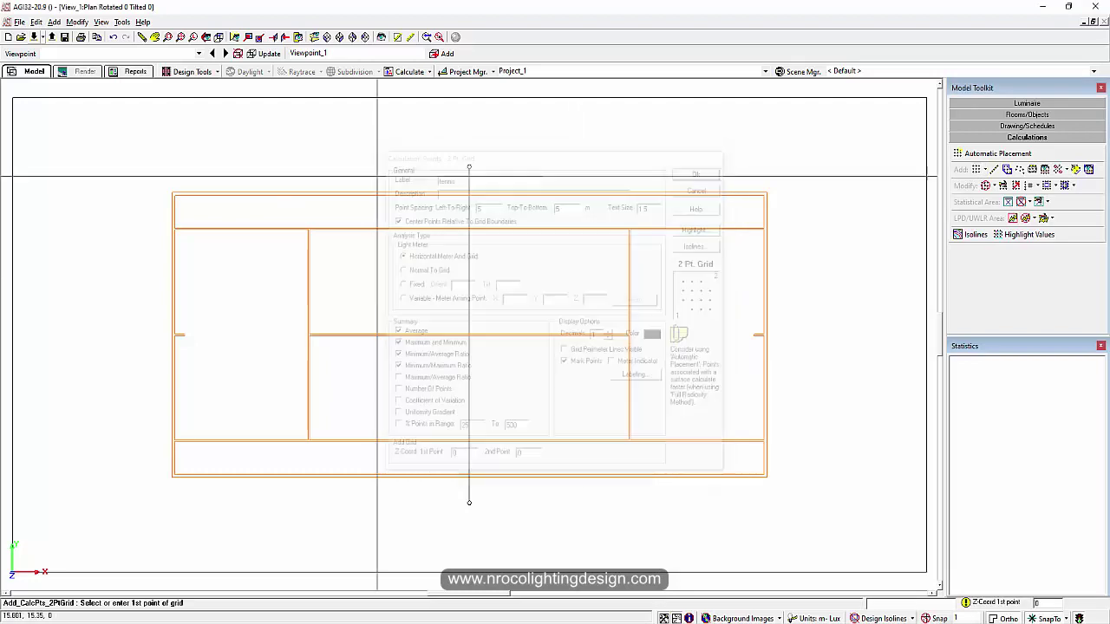
pyautogui.click(173, 192)
pyautogui.click(766, 476)
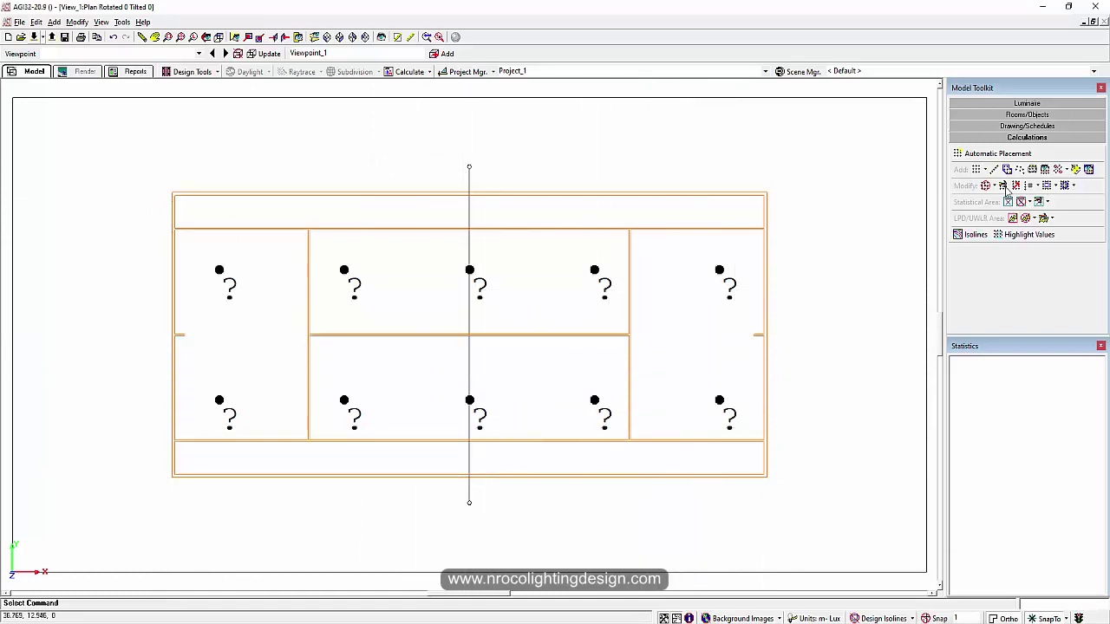
# Step: Set the tennis grid's point spacing to 2 m in both directions and accept re-creating the grid
pyautogui.click(1003, 189)
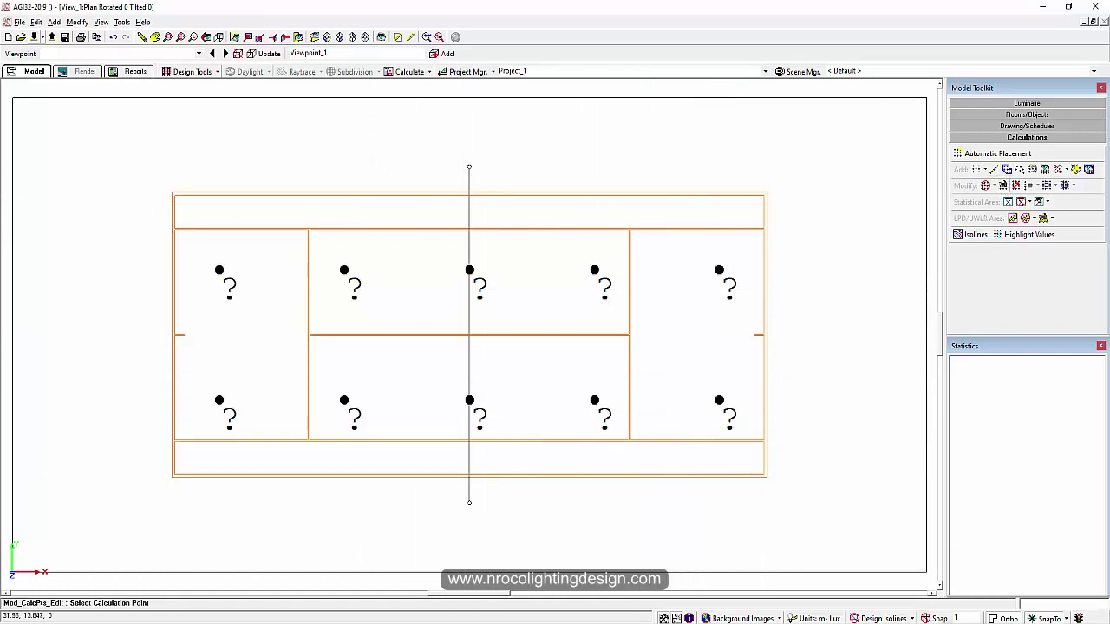
pyautogui.click(469, 270)
pyautogui.doubleClick(489, 182)
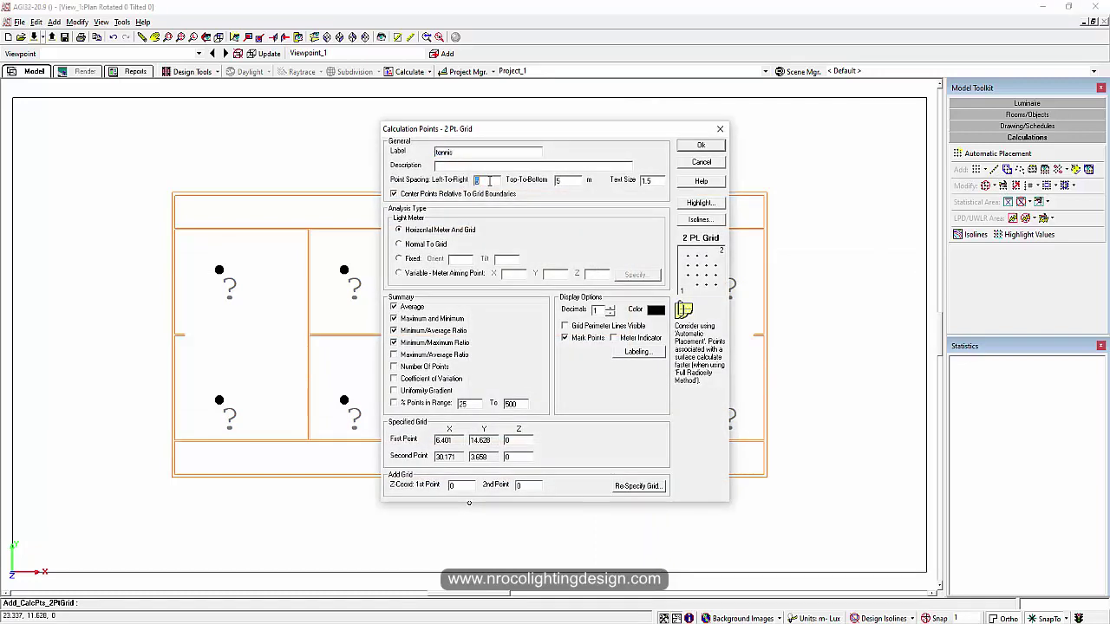
pyautogui.click(690, 147)
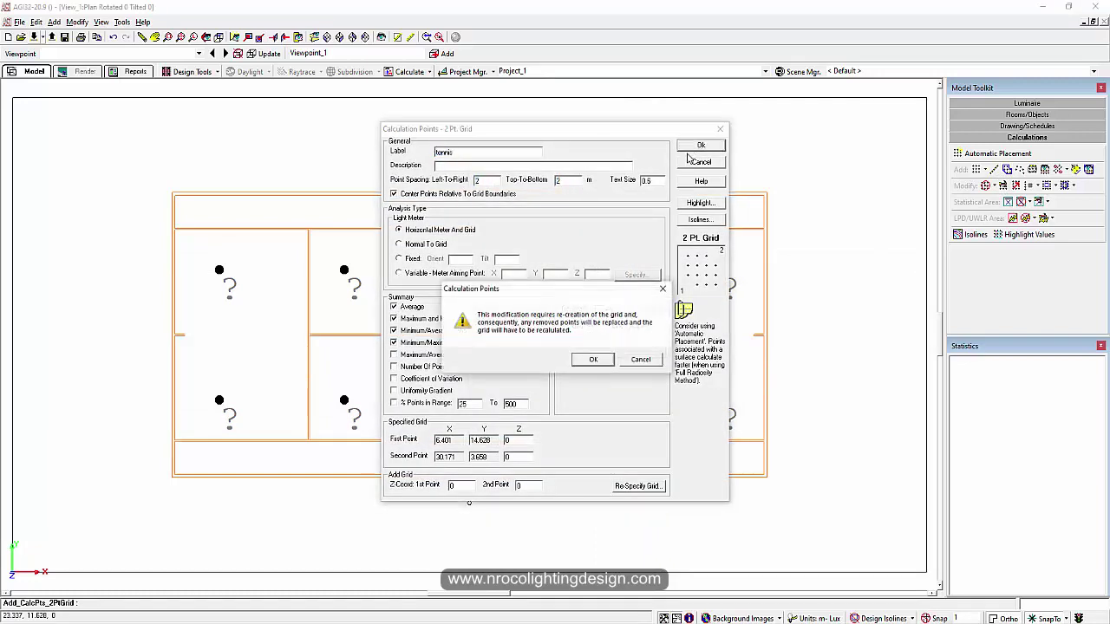
pyautogui.click(592, 361)
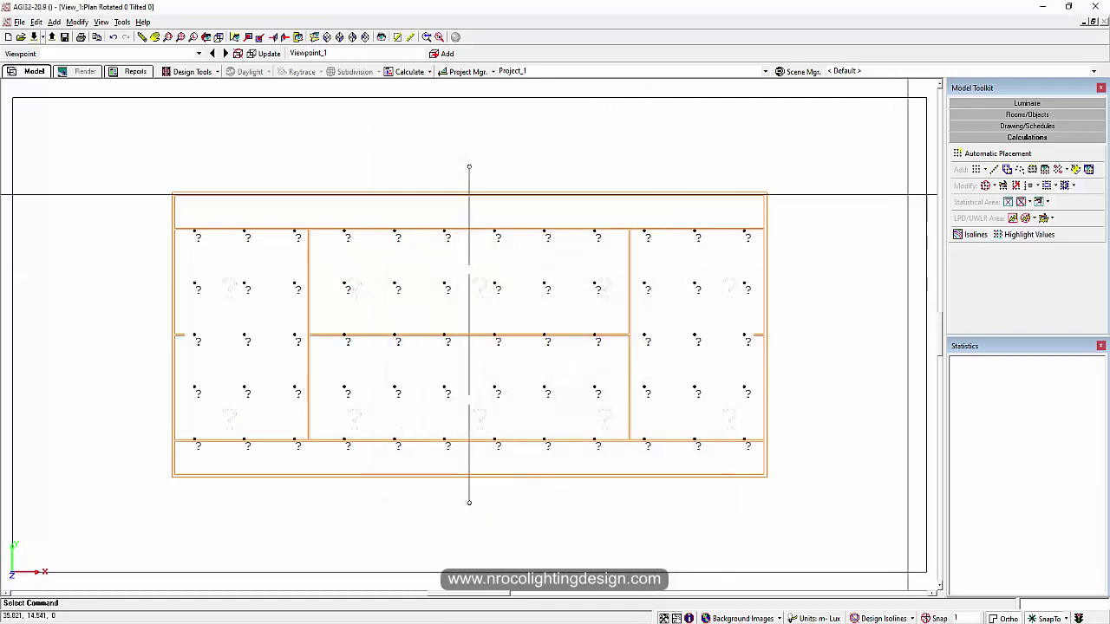
# Step: Compare the polar plots and photometric rotation setting of the two defined OMNIBLAST 1-E MAXI (B) LED160 luminaires
pyautogui.click(986, 104)
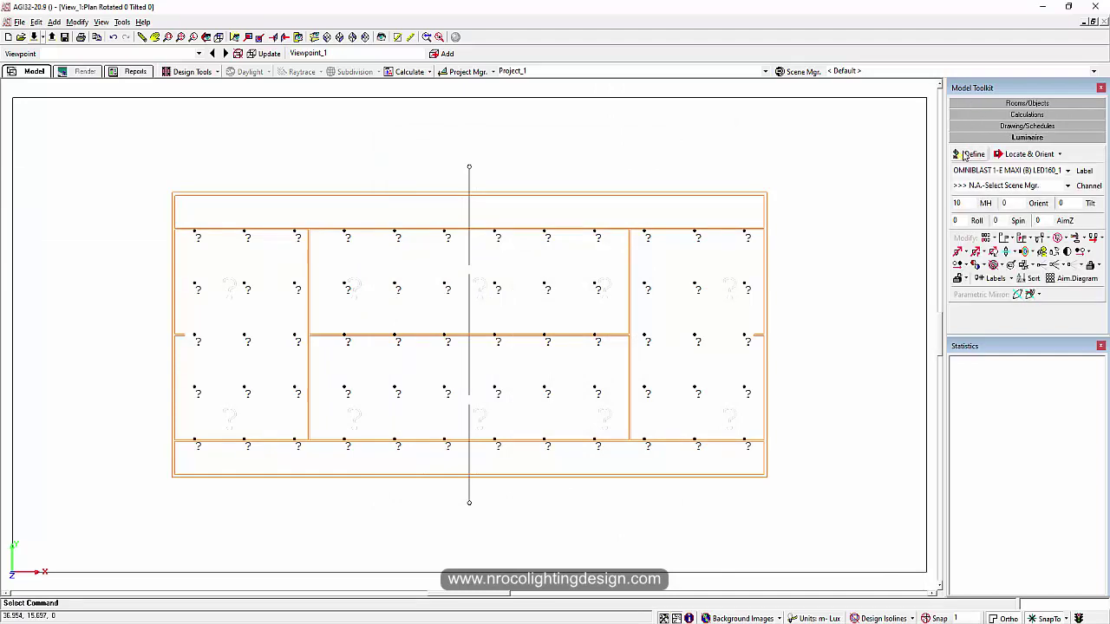
pyautogui.click(970, 155)
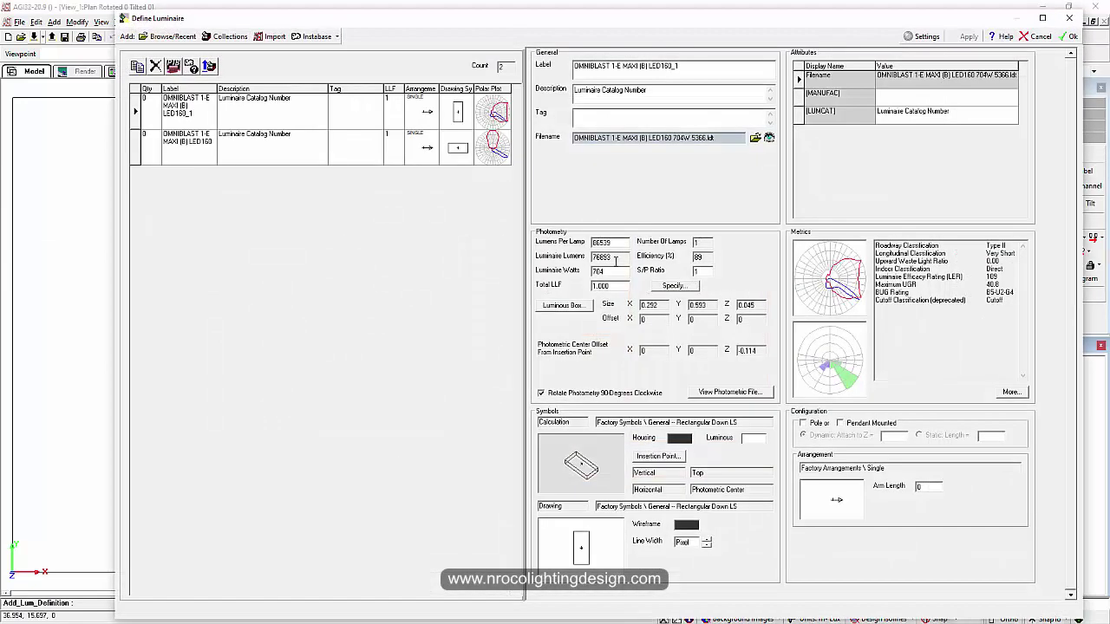
pyautogui.click(185, 110)
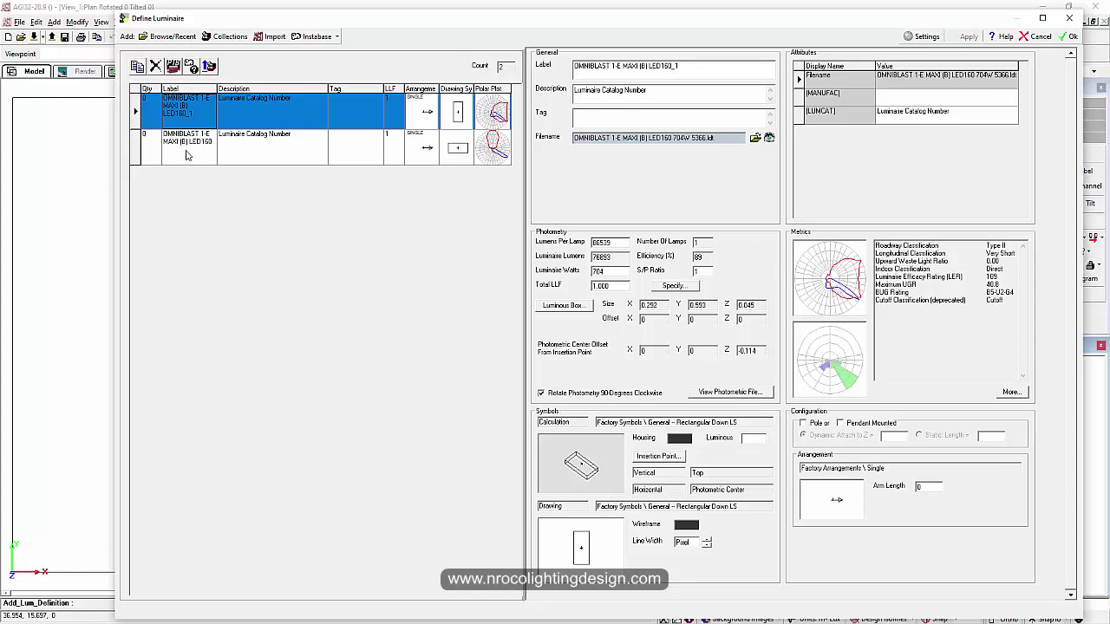
pyautogui.click(185, 154)
pyautogui.click(189, 116)
pyautogui.click(185, 159)
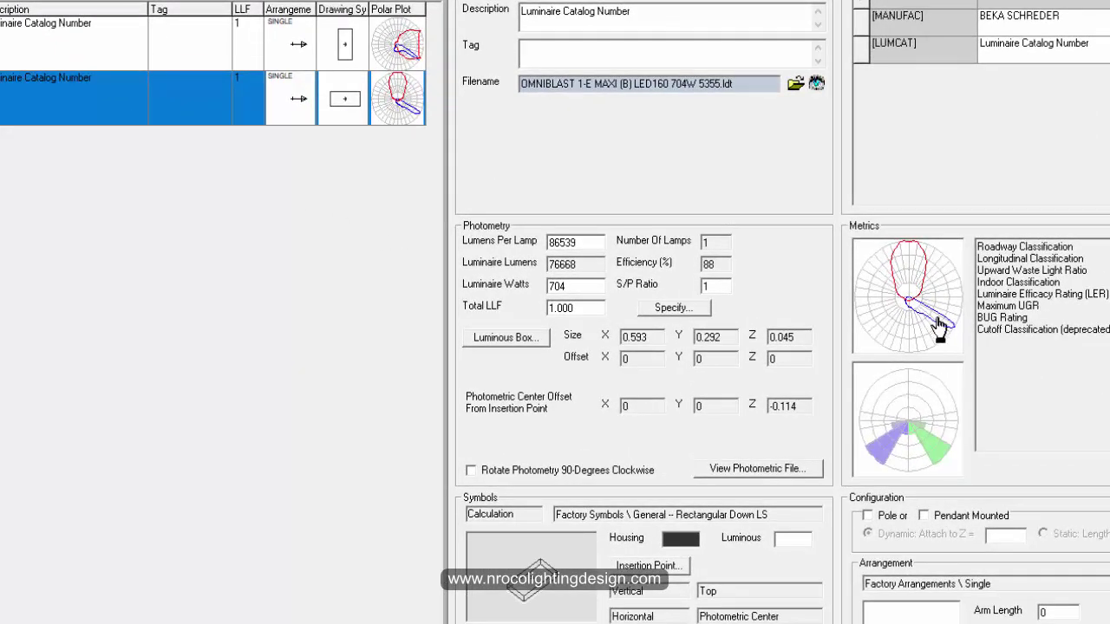
pyautogui.click(13, 53)
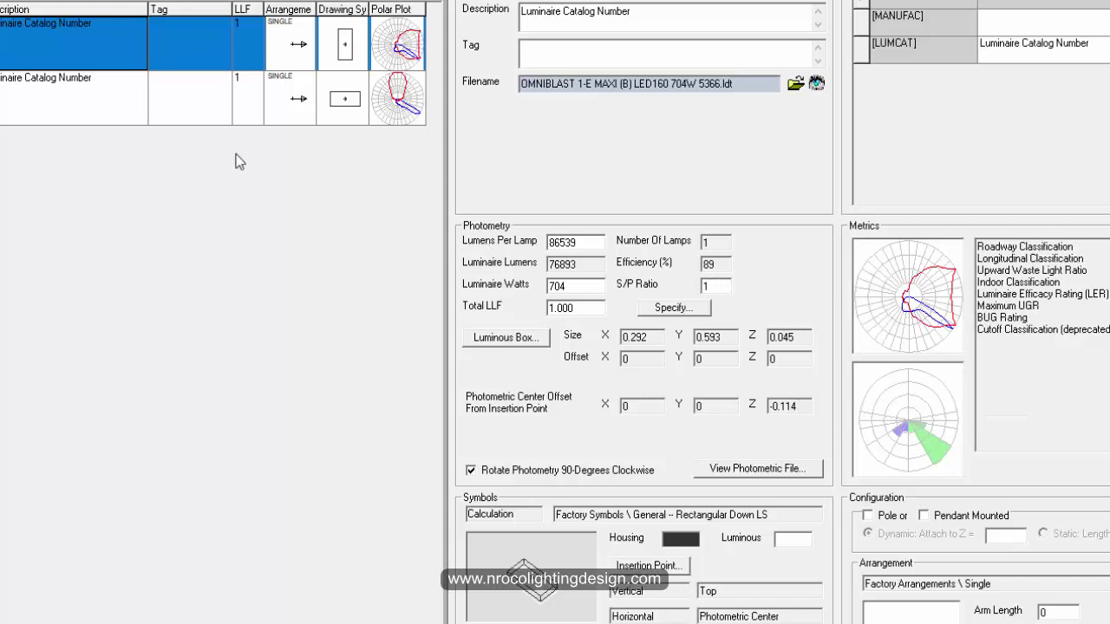
pyautogui.click(63, 78)
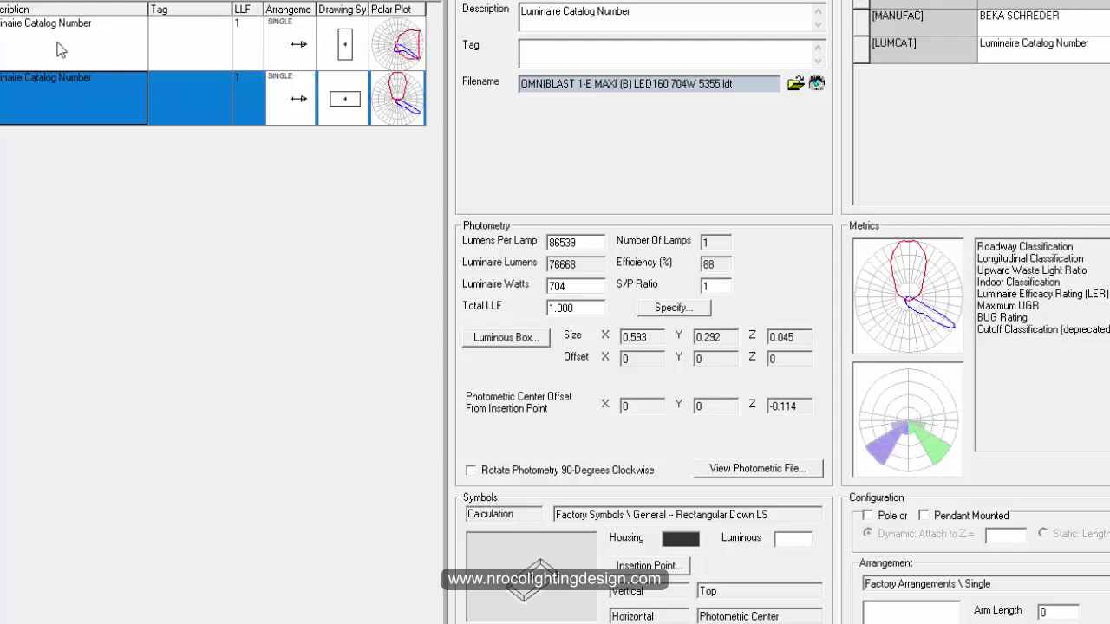
pyautogui.click(61, 49)
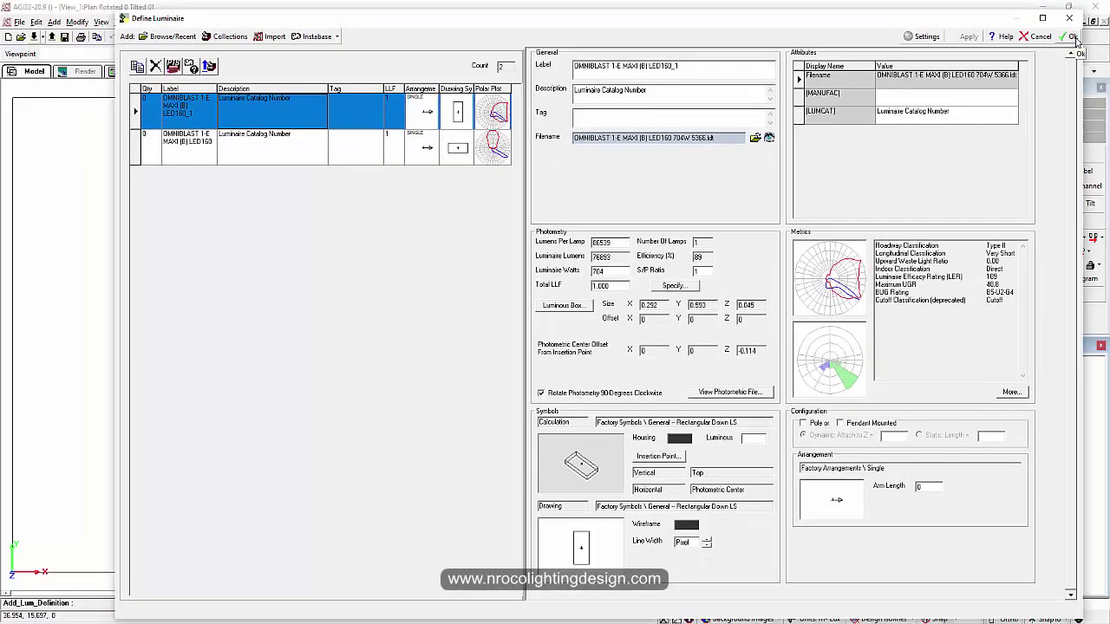
pyautogui.click(1072, 37)
pyautogui.click(1059, 155)
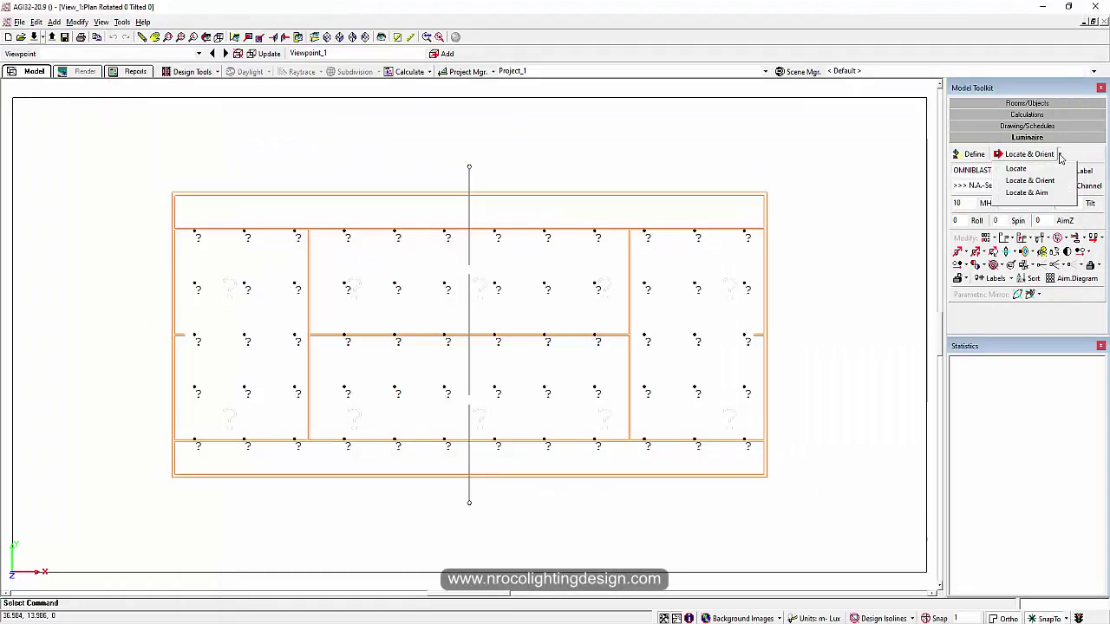
pyautogui.click(1044, 181)
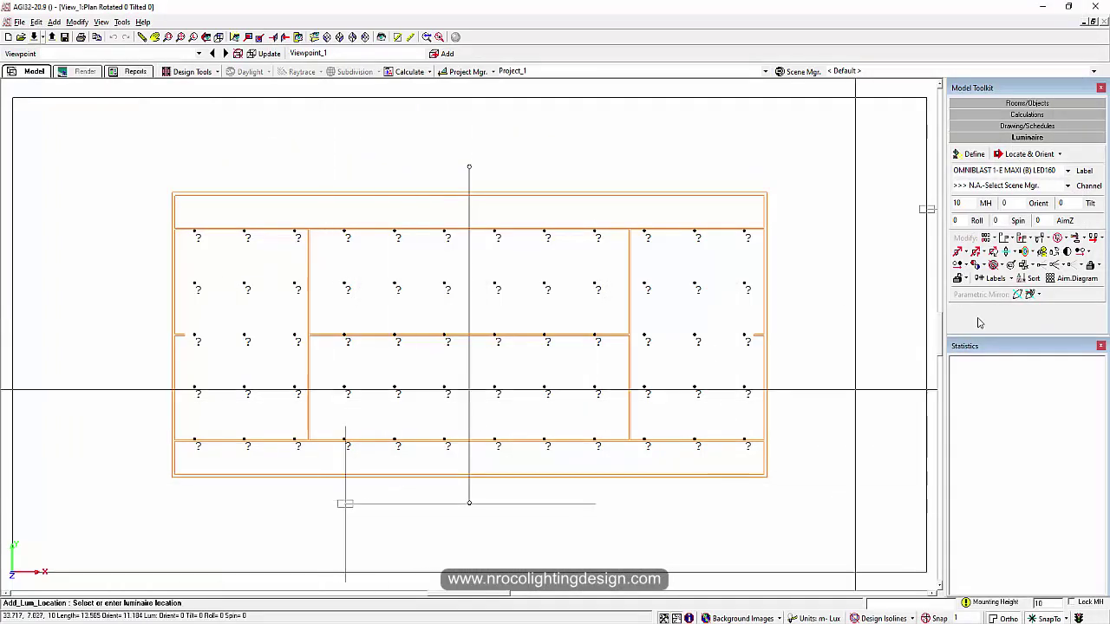
pyautogui.click(1009, 104)
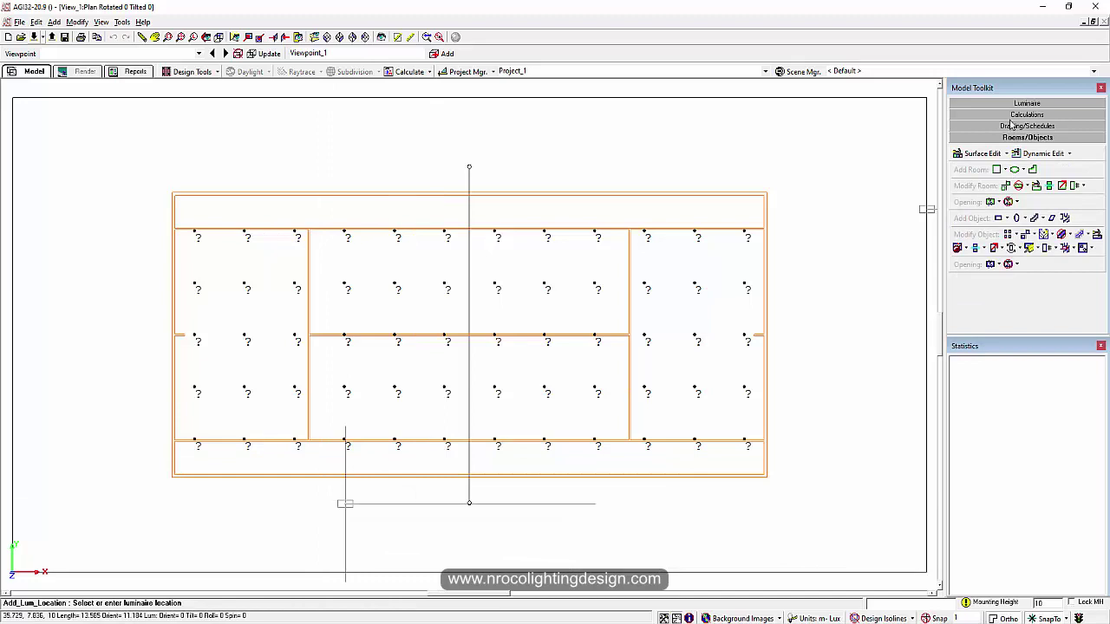
pyautogui.click(1019, 104)
# Step: Add two parametric mirrors, one along the court's lengthwise centre line and one along the net line
pyautogui.click(1018, 294)
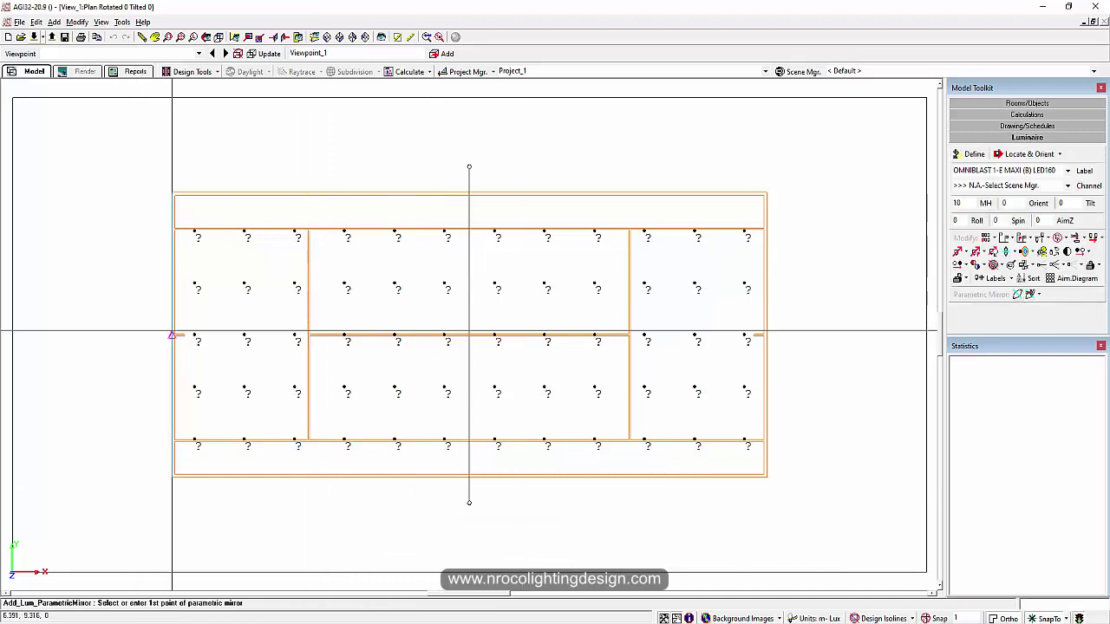
pyautogui.click(172, 333)
pyautogui.click(769, 335)
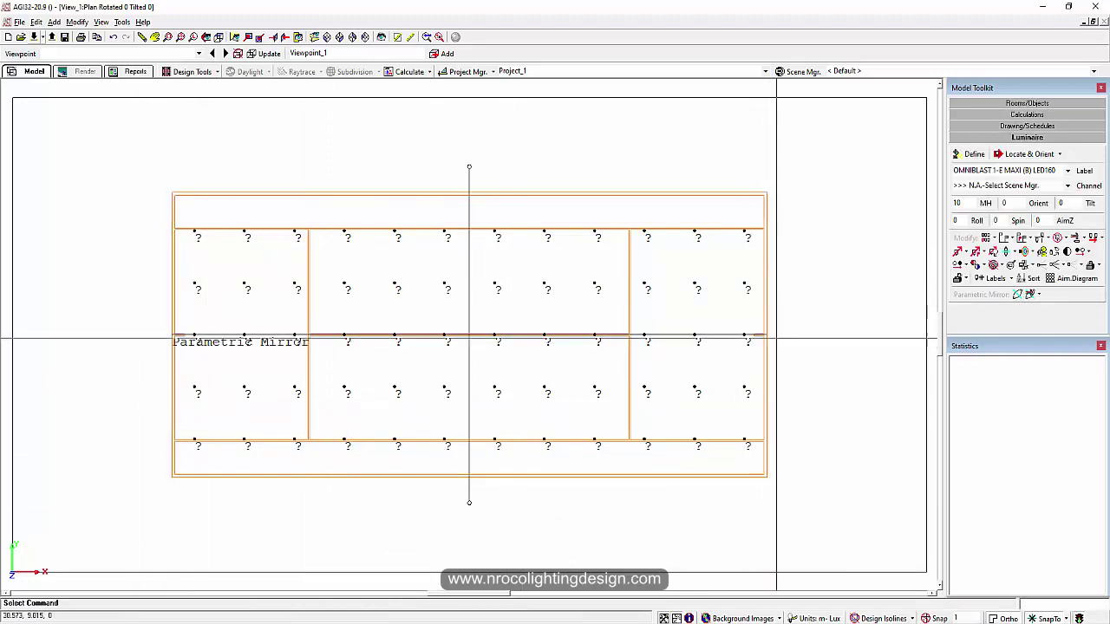
pyautogui.rightClick(470, 198)
pyautogui.click(466, 190)
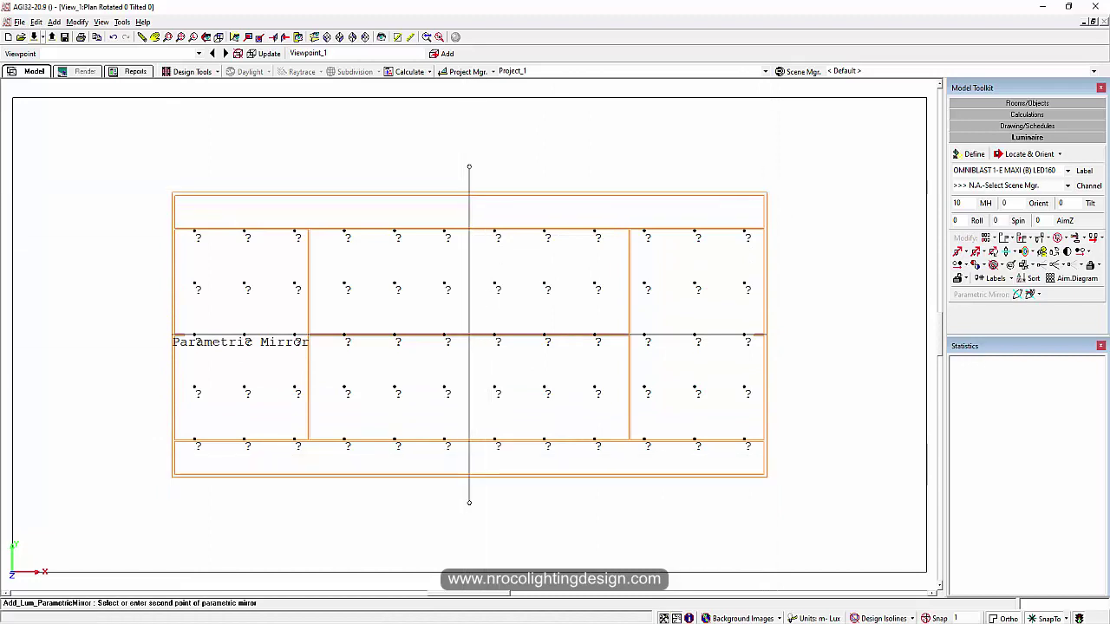
pyautogui.click(469, 502)
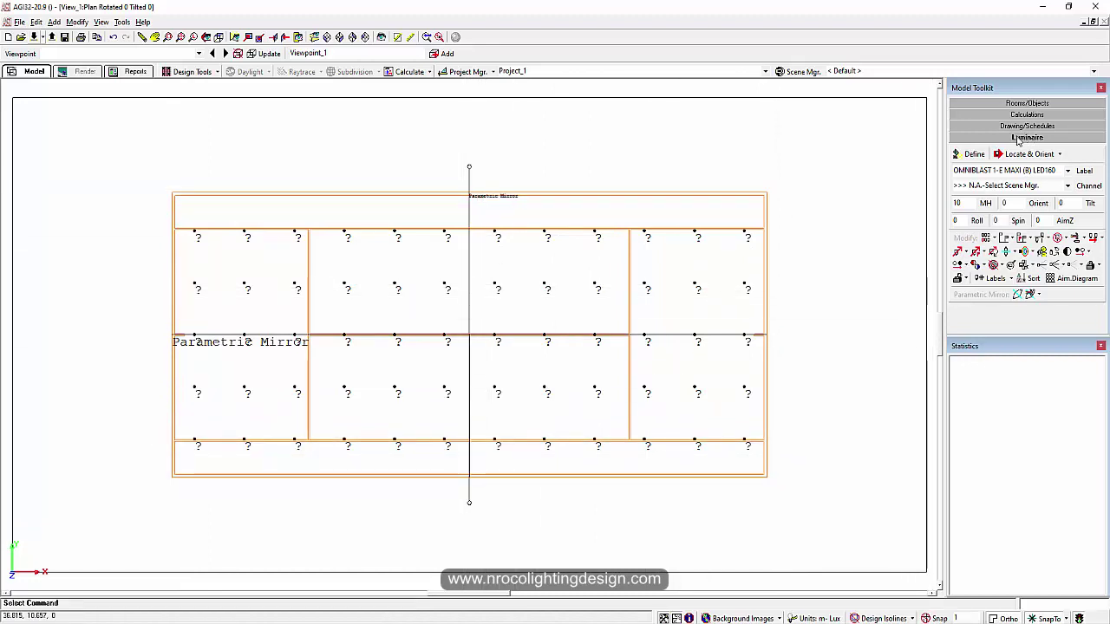
# Step: Locate and orient an OMNIBLAST 1-E MAXI (B) LED160 at 10 m mounting height outside the lower sideline, in line with the left service line, facing the court
pyautogui.click(1062, 155)
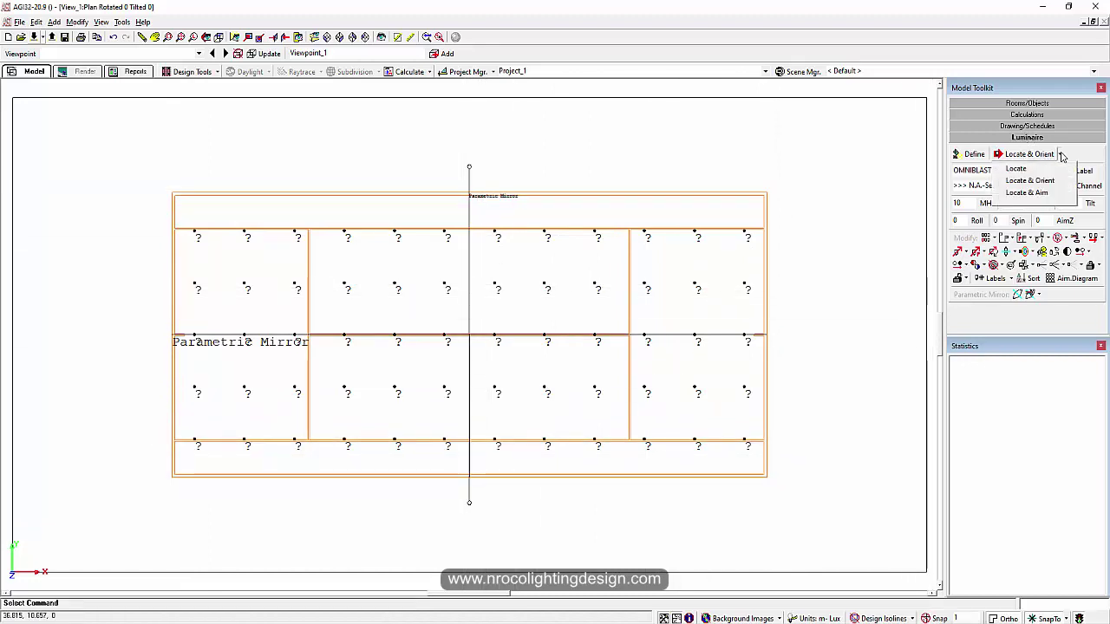
pyautogui.click(1037, 180)
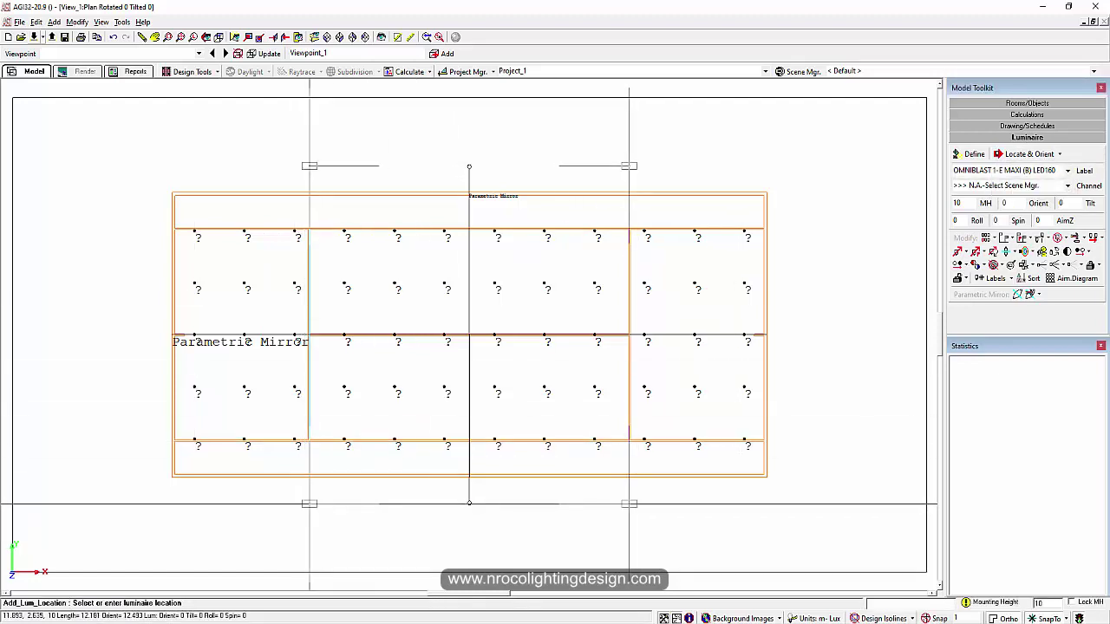
pyautogui.click(309, 504)
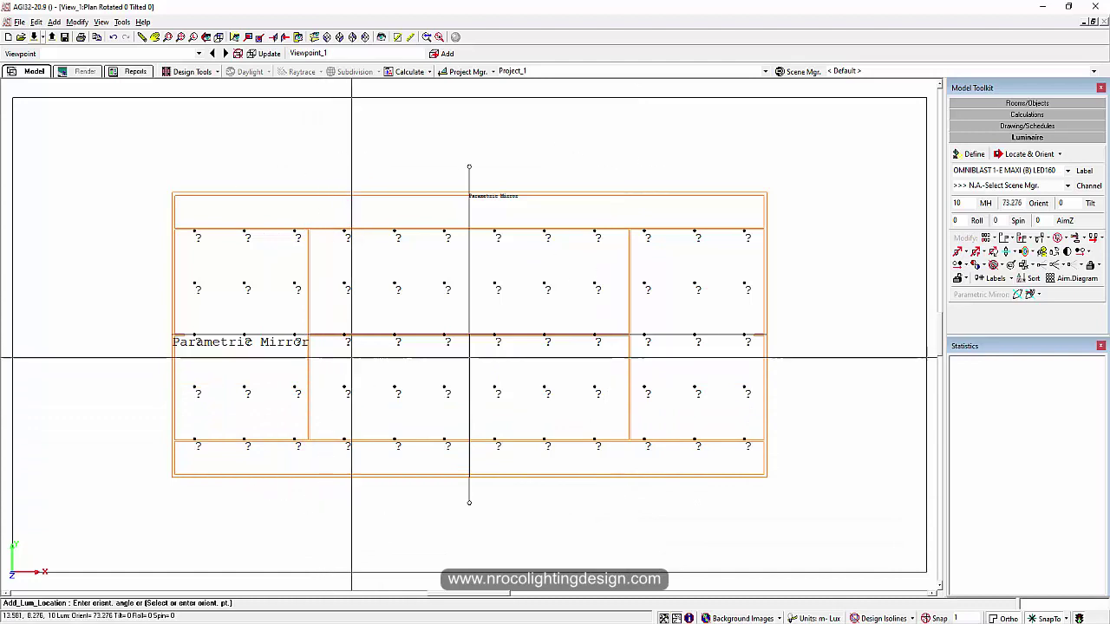
pyautogui.click(349, 354)
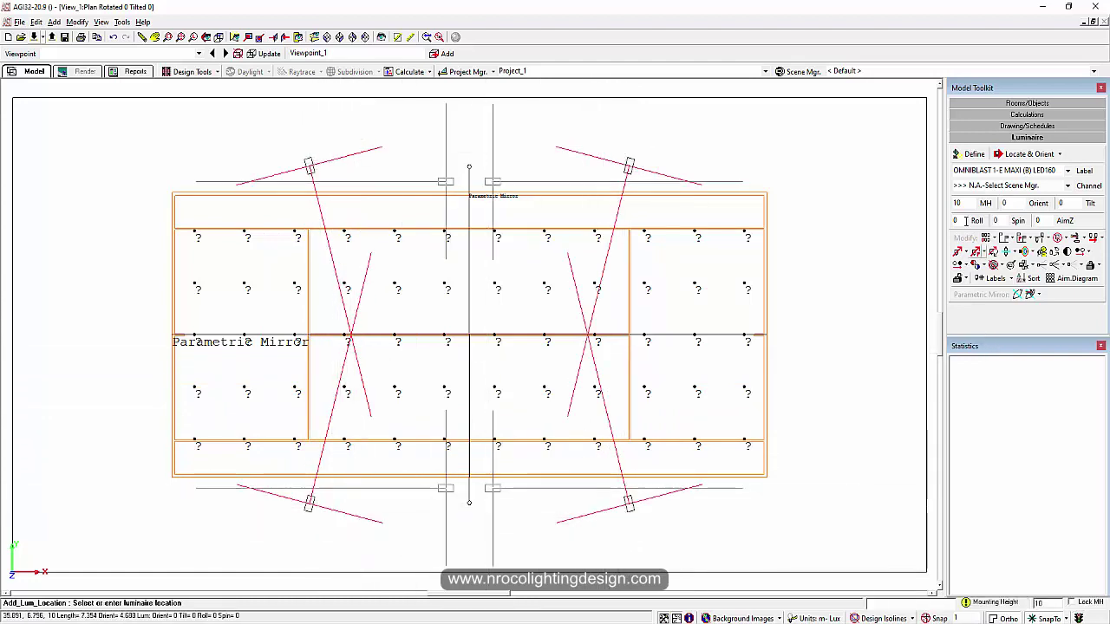
# Step: Finish the luminaire placement, then check the tennis grid's illuminance statistics and which luminaire definition the placed fixtures use
pyautogui.doubleClick(965, 202)
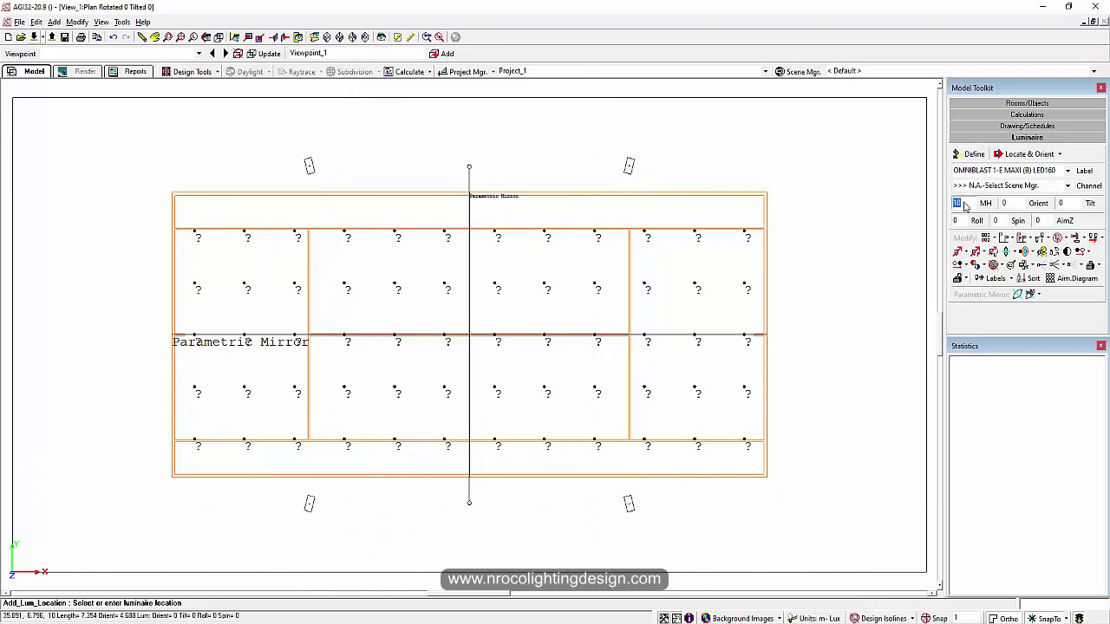
pyautogui.press('Return')
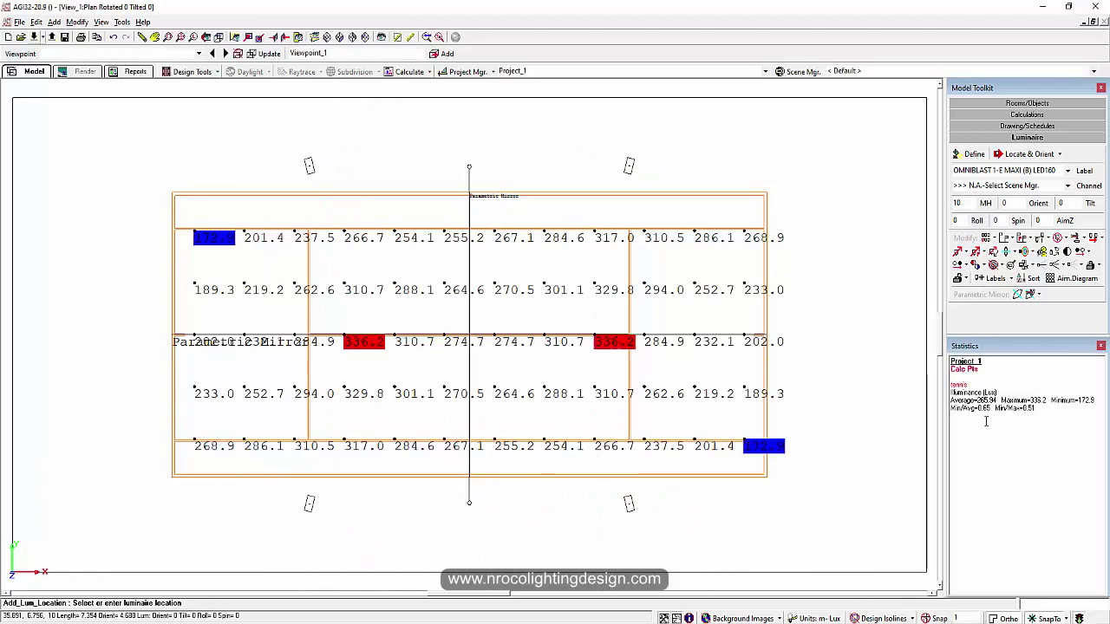
pyautogui.press('Escape')
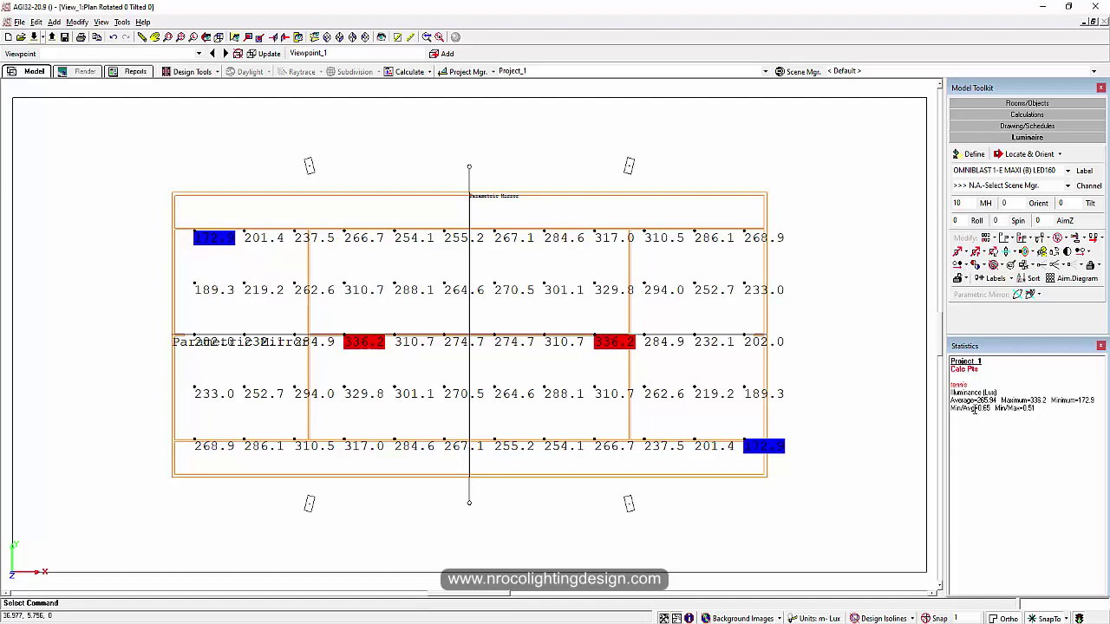
pyautogui.click(1005, 170)
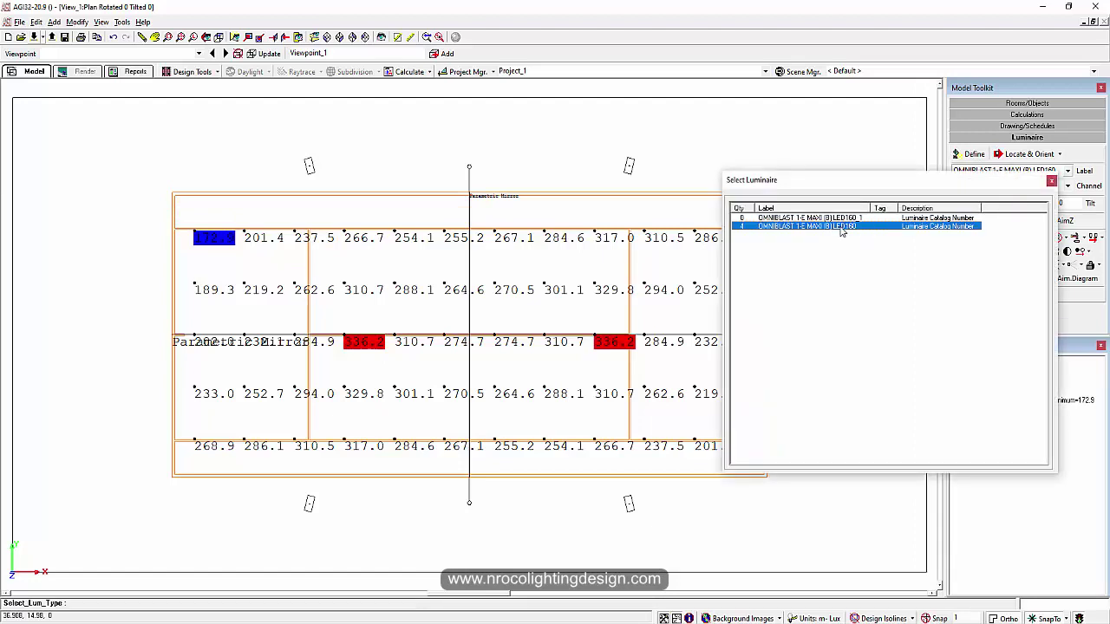
pyautogui.click(1051, 182)
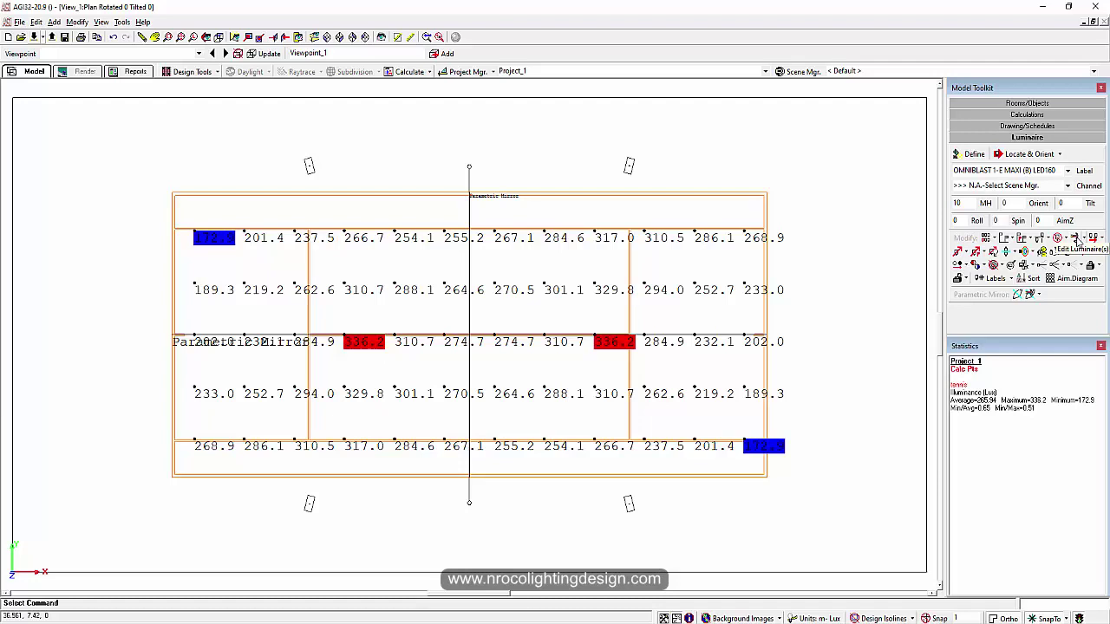
# Step: Change the label of the mirrored court luminaire to OMNIBLAST 1-E MAXI (B) LED160_1
pyautogui.click(1075, 240)
pyautogui.click(307, 503)
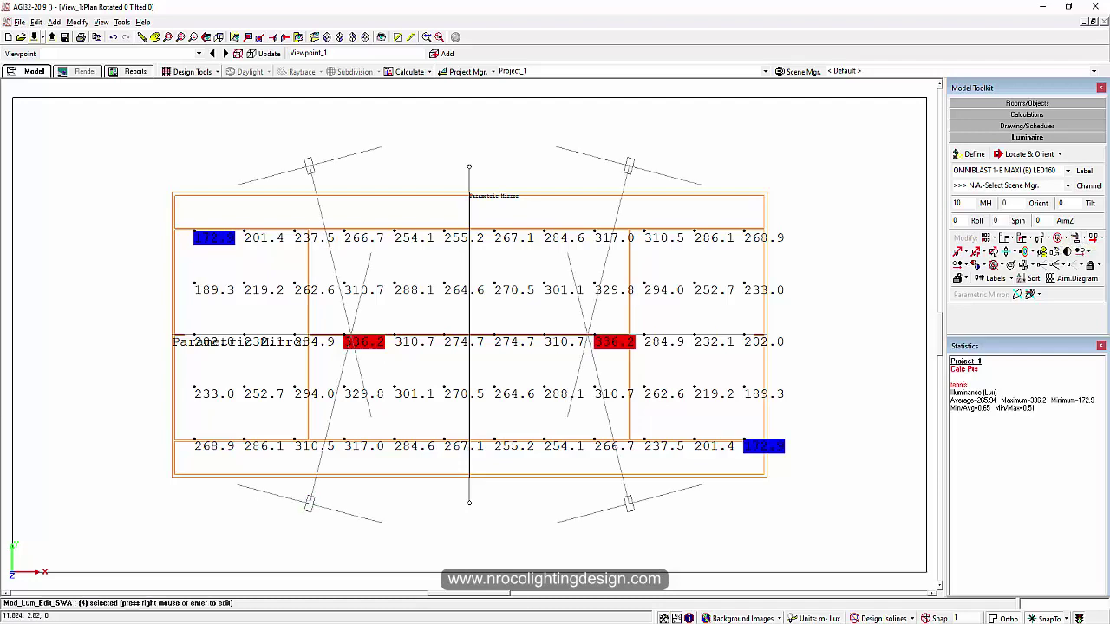
pyautogui.rightClick(308, 503)
pyautogui.click(354, 166)
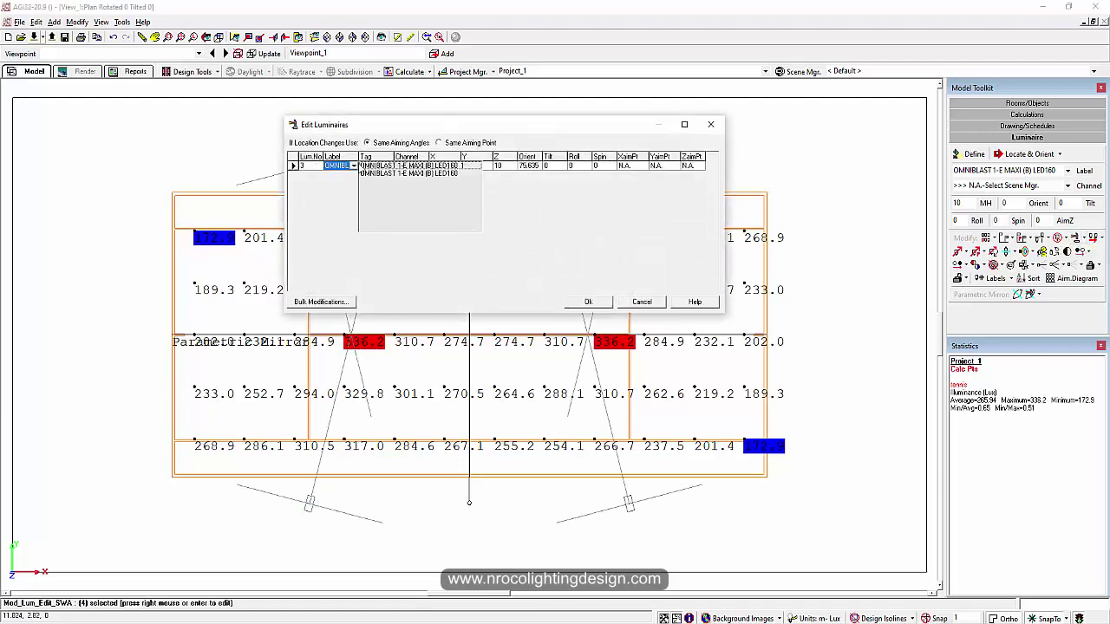
pyautogui.click(390, 185)
pyautogui.click(588, 302)
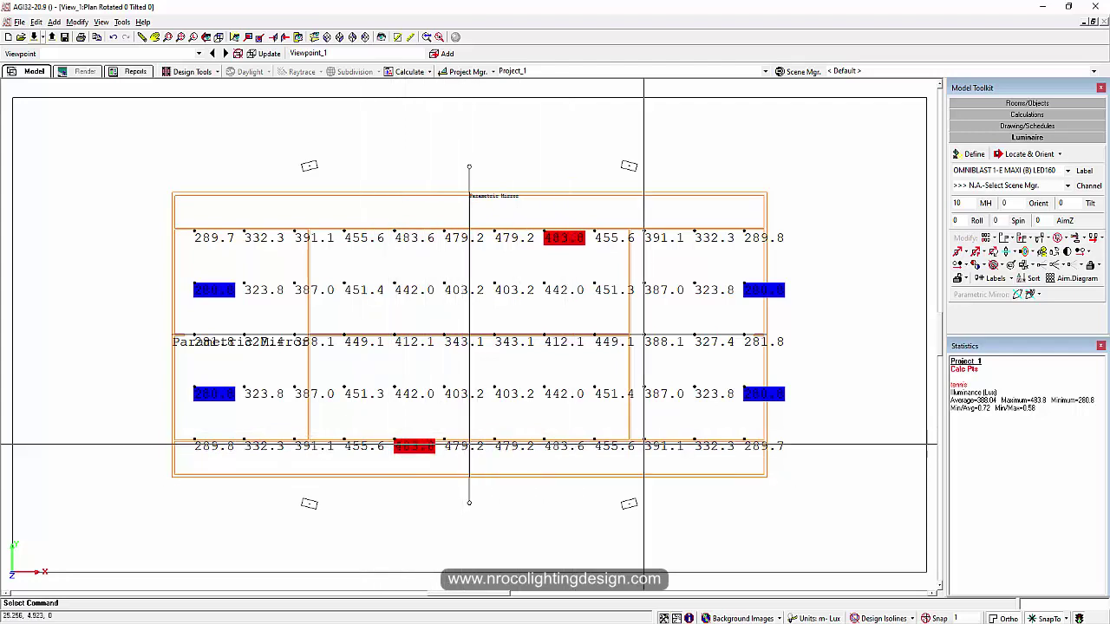
# Step: Set the photometric web to display temporarily while luminaires are added or modified, including the candela curves, maximum candela indicator and orientation indicator
pyautogui.click(1026, 253)
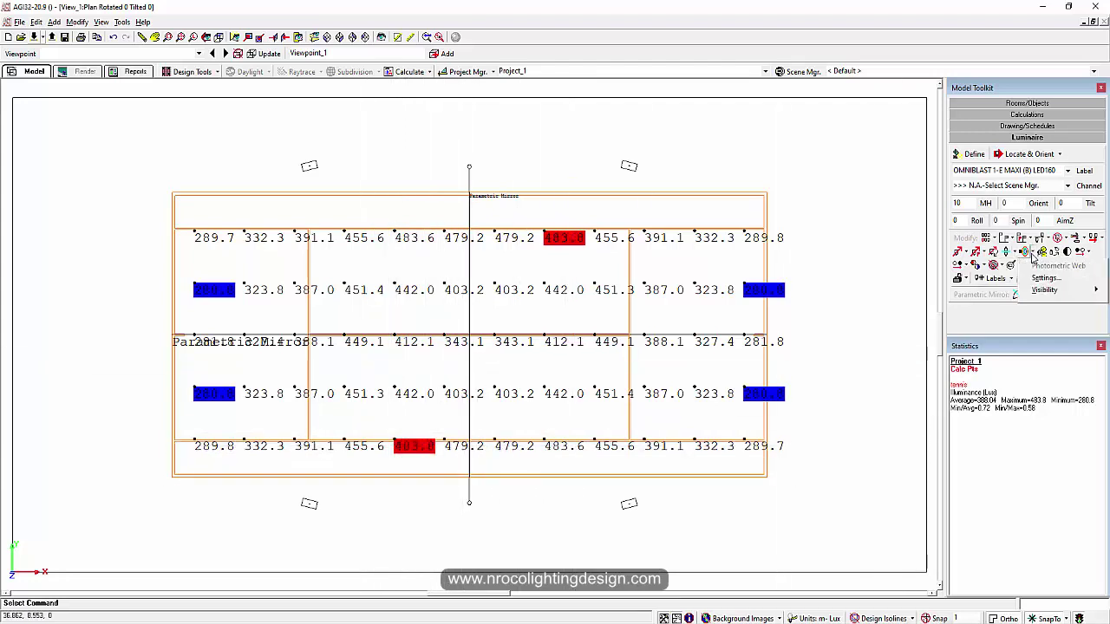
pyautogui.moveTo(1041, 295)
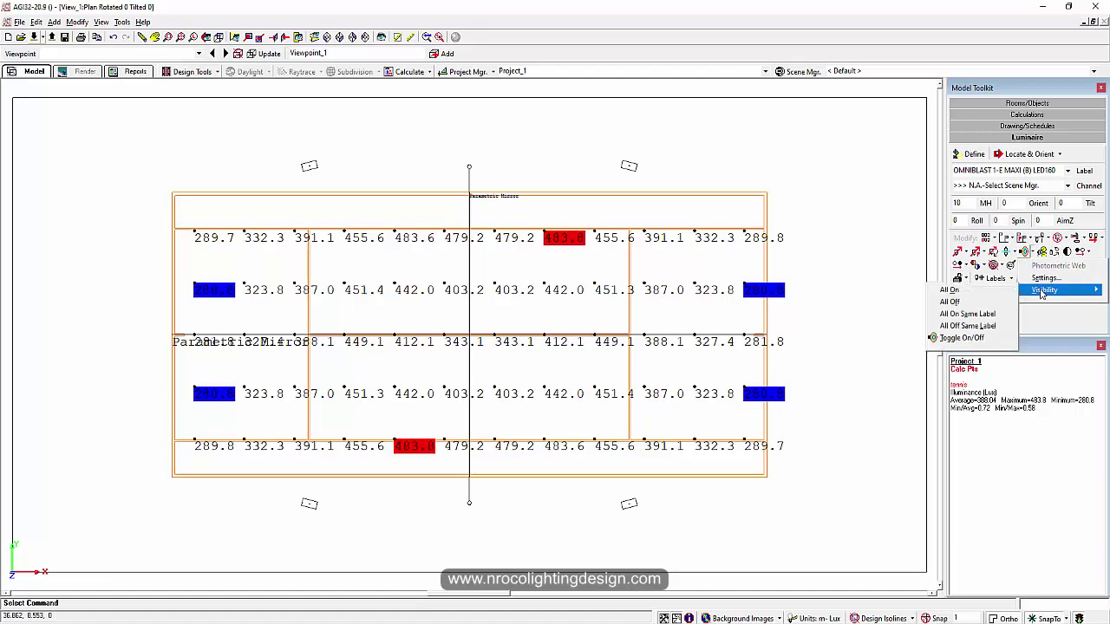
pyautogui.click(1045, 277)
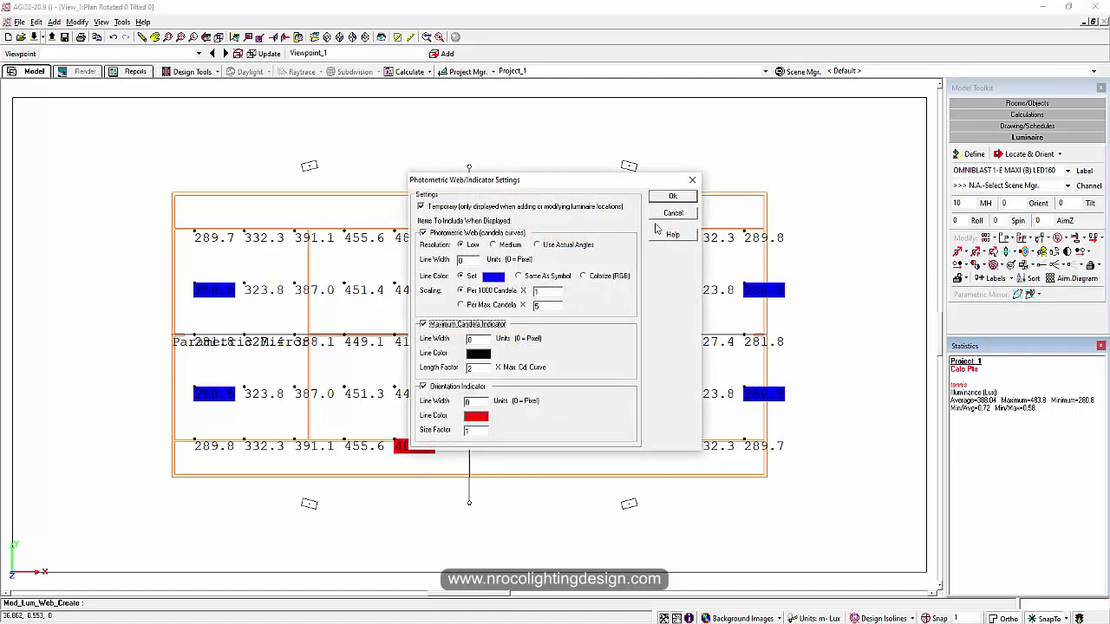
pyautogui.click(672, 196)
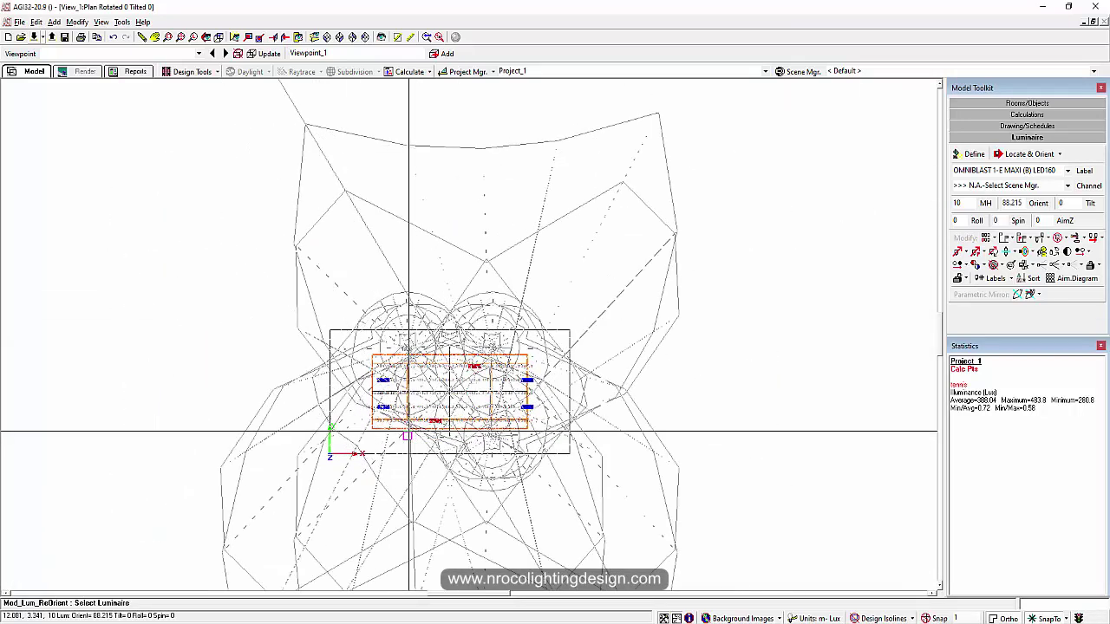
# Step: Re-orient the luminaire outside the lower sideline at the left service line so that it aims into the court, slightly toward the net
pyautogui.click(408, 431)
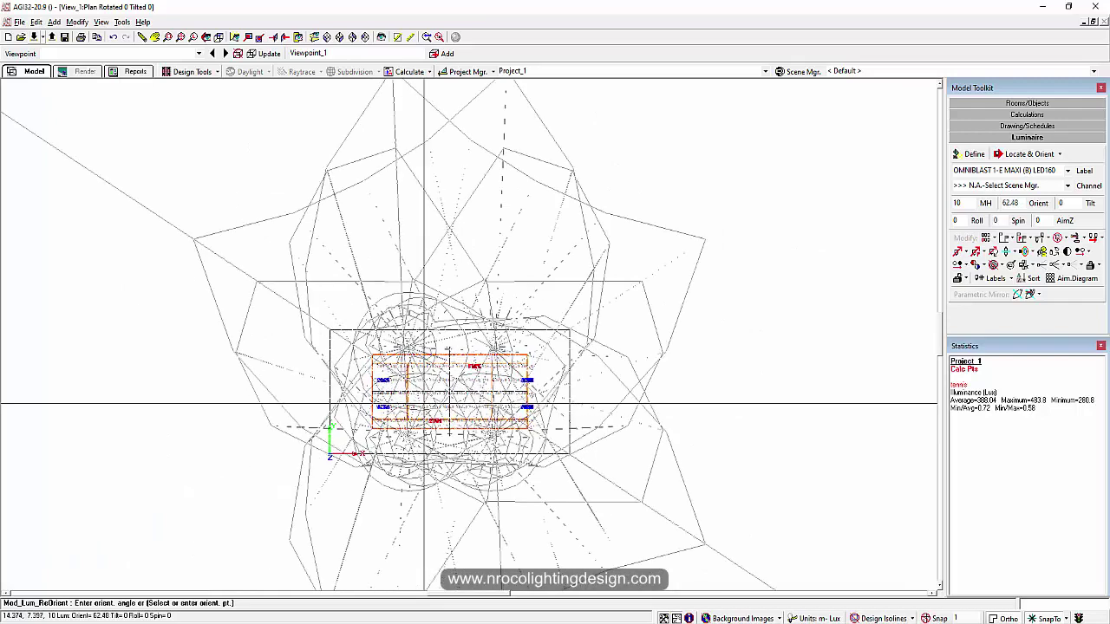
pyautogui.click(423, 398)
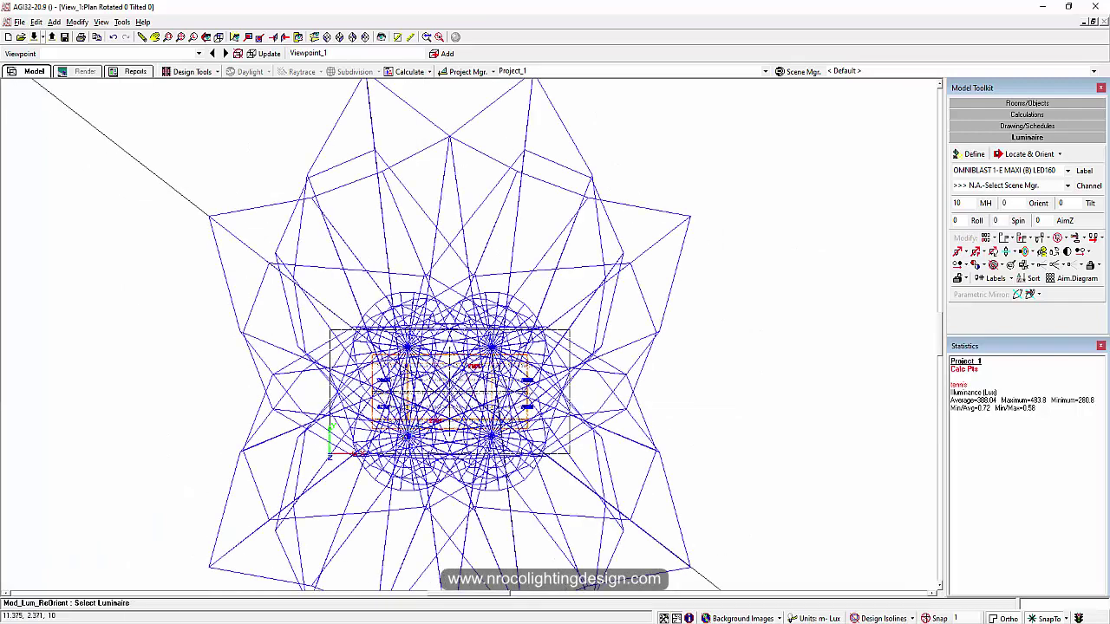
pyautogui.scroll(5, 402, 440)
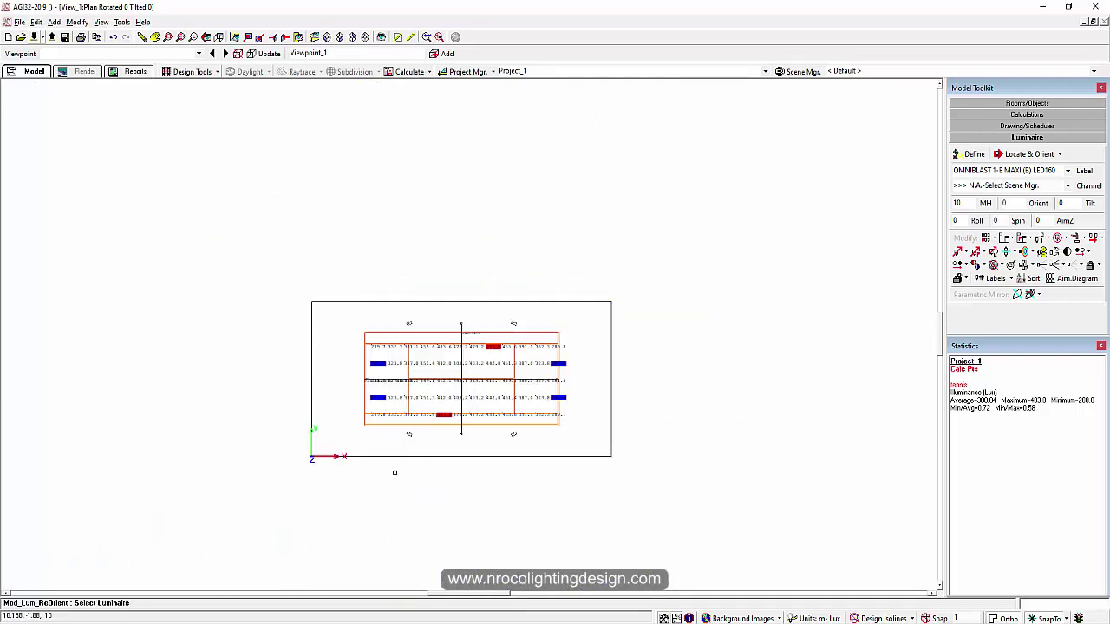
# Step: Turn off the court luminaires and locate an OMNIBLAST 1-E MAXI (B) LED160 at 10 m mounting height well below the court's left end, oriented upward
pyautogui.click(1040, 252)
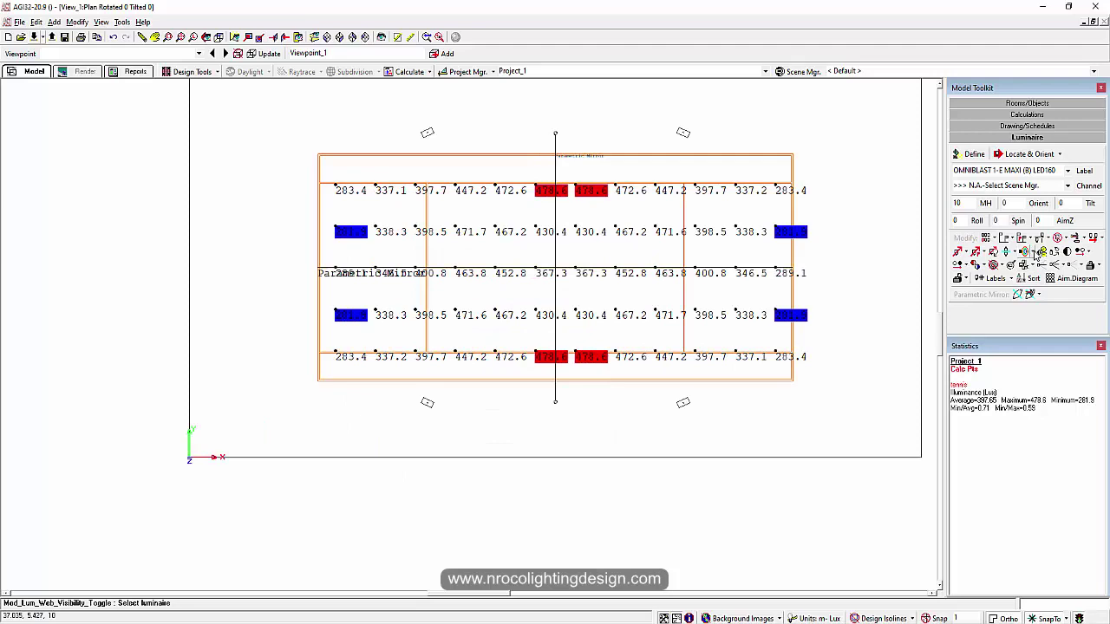
pyautogui.click(1034, 252)
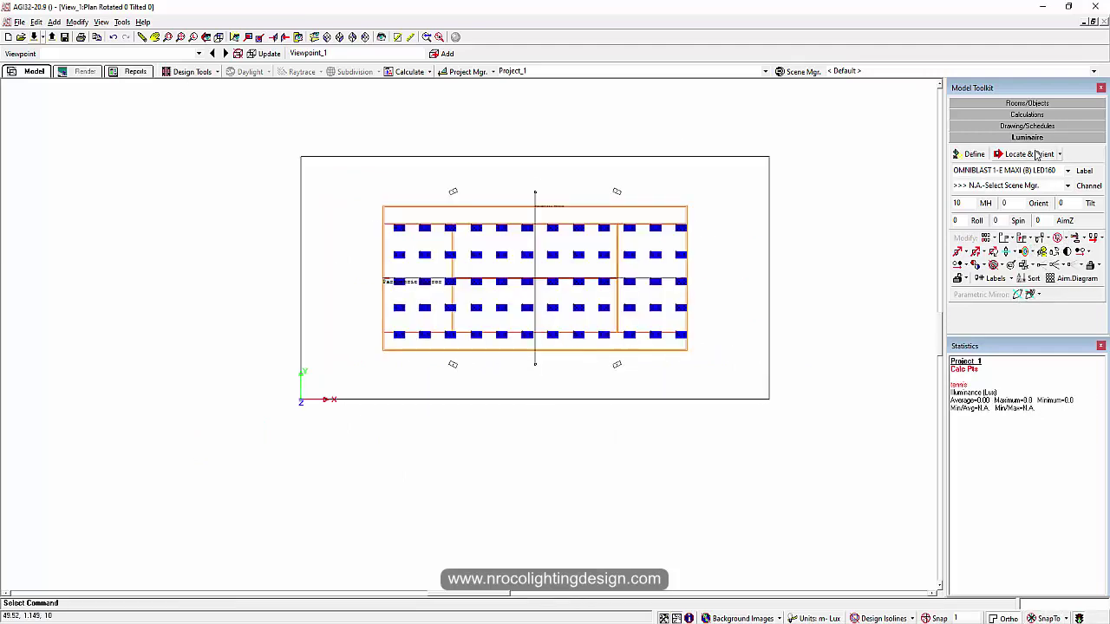
pyautogui.click(1038, 155)
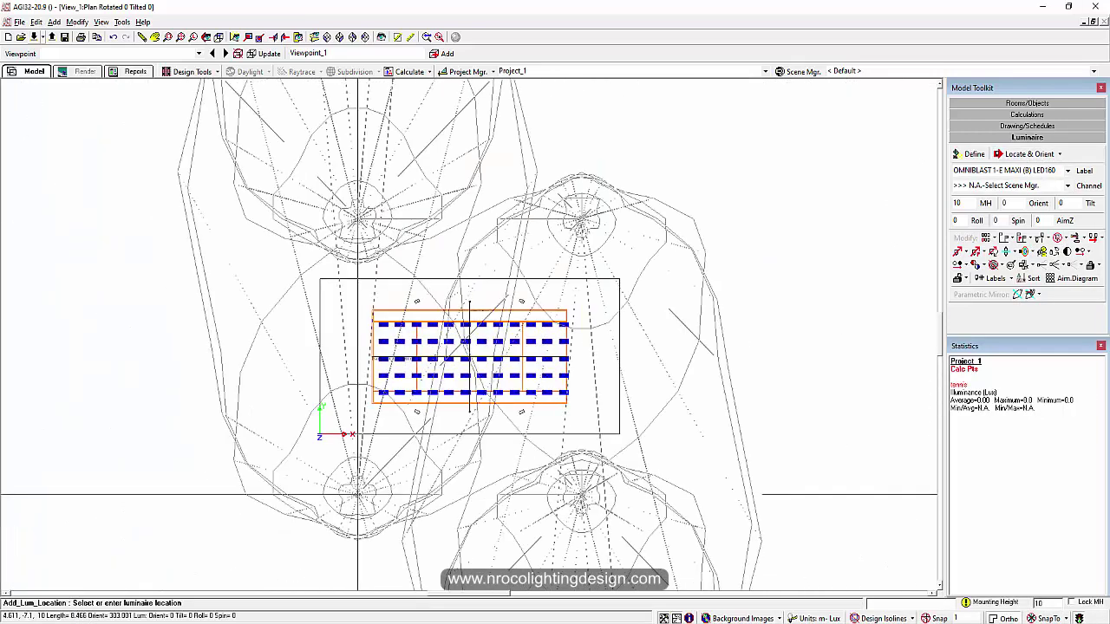
pyautogui.moveTo(356, 493); pyautogui.dragTo(388, 392, button='middle')
pyautogui.click(338, 527)
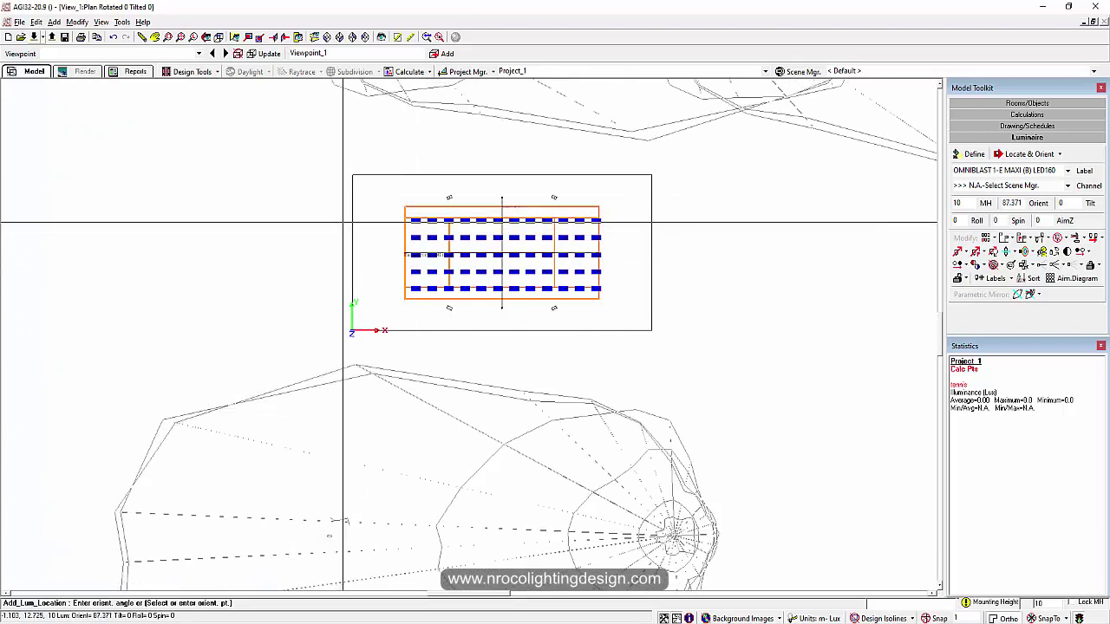
pyautogui.click(337, 222)
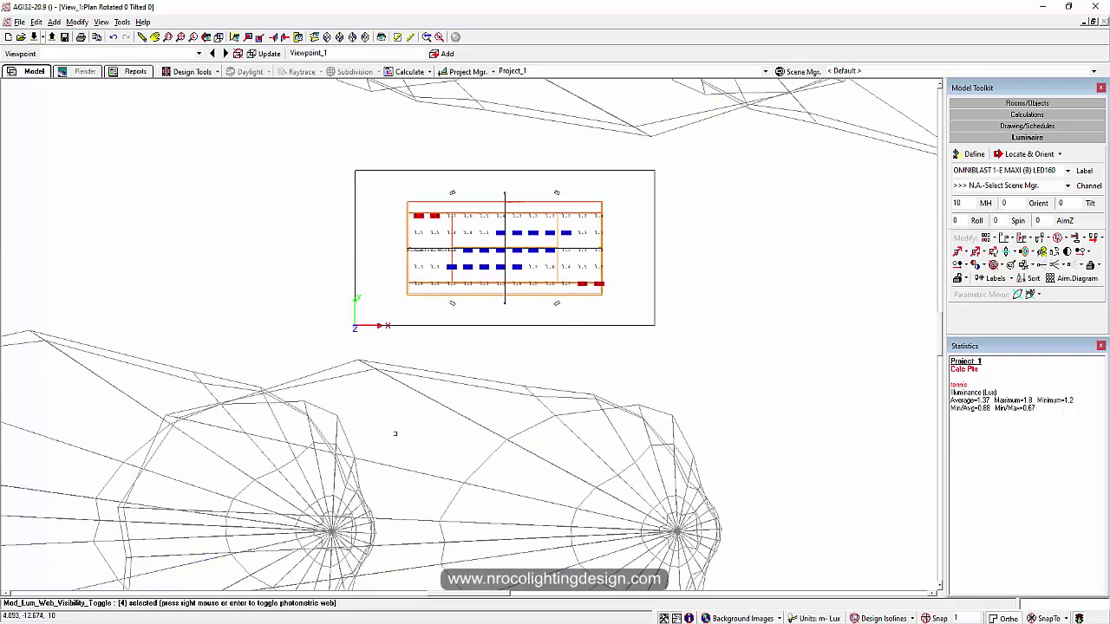
# Step: Turn on the photometric webs of the four mirrored luminaires placed far outside the court
pyautogui.moveTo(396, 433); pyautogui.dragTo(453, 392, button='middle')
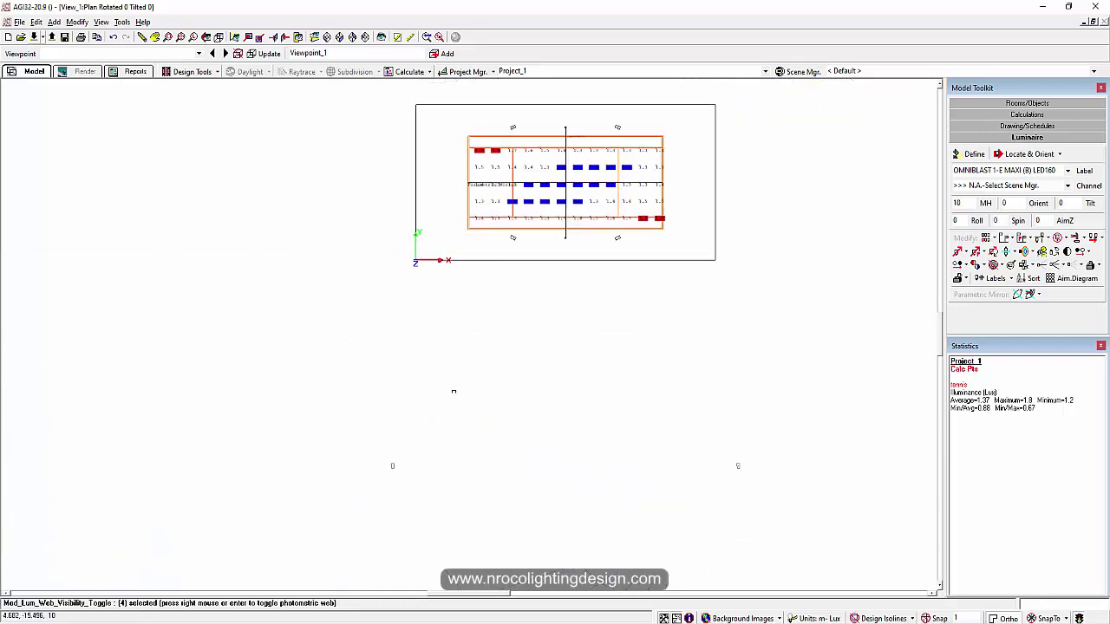
pyautogui.rightClick(392, 468)
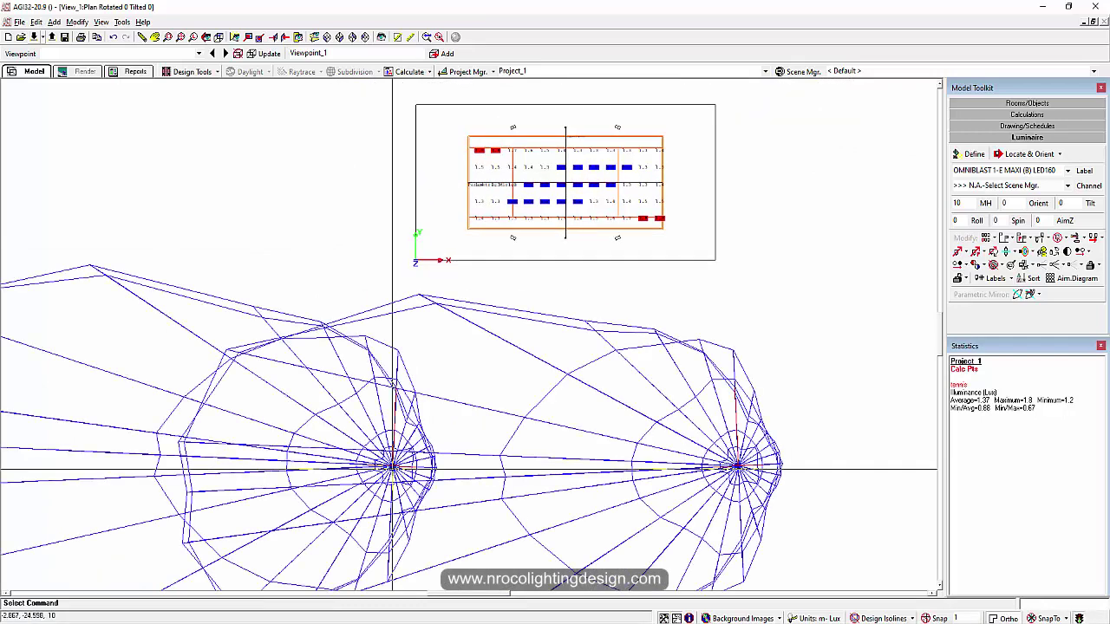
pyautogui.scroll(-3, 391, 470)
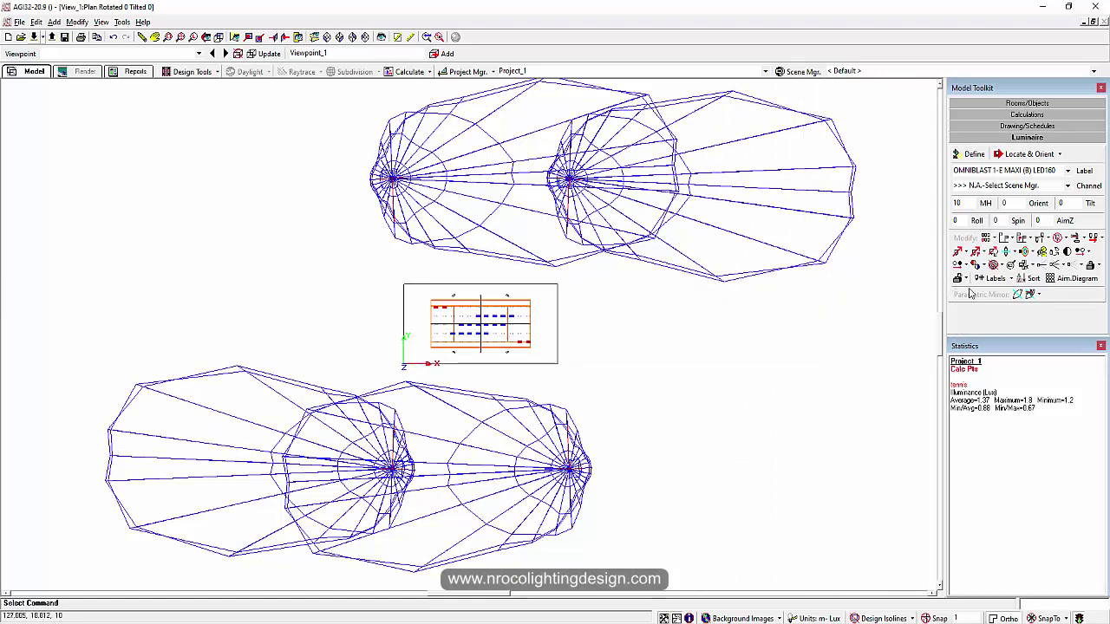
pyautogui.click(1022, 156)
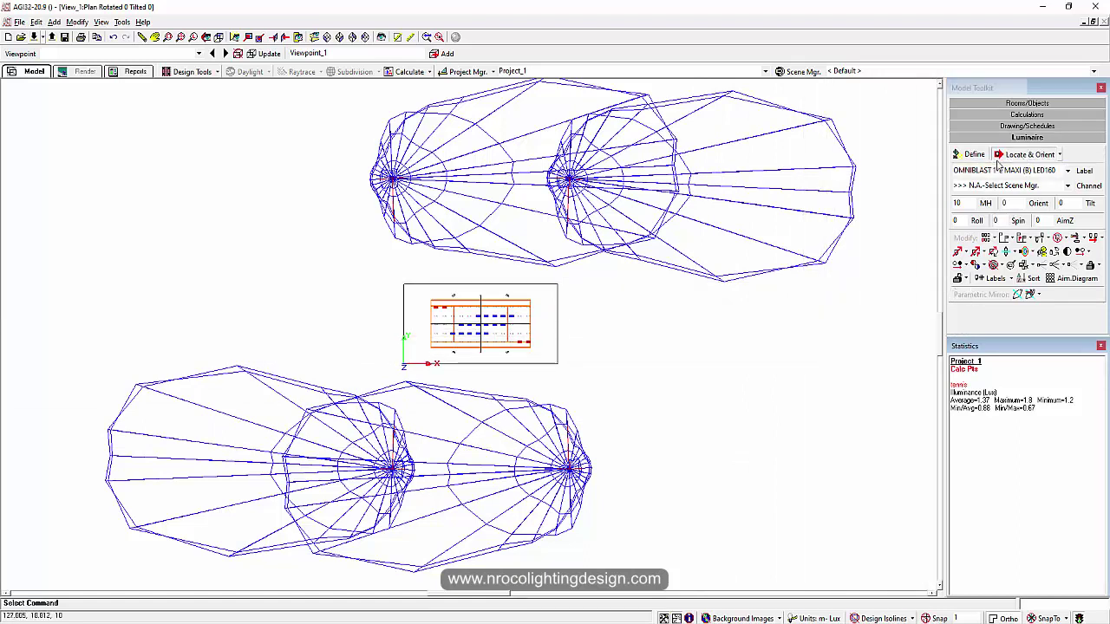
pyautogui.click(475, 451)
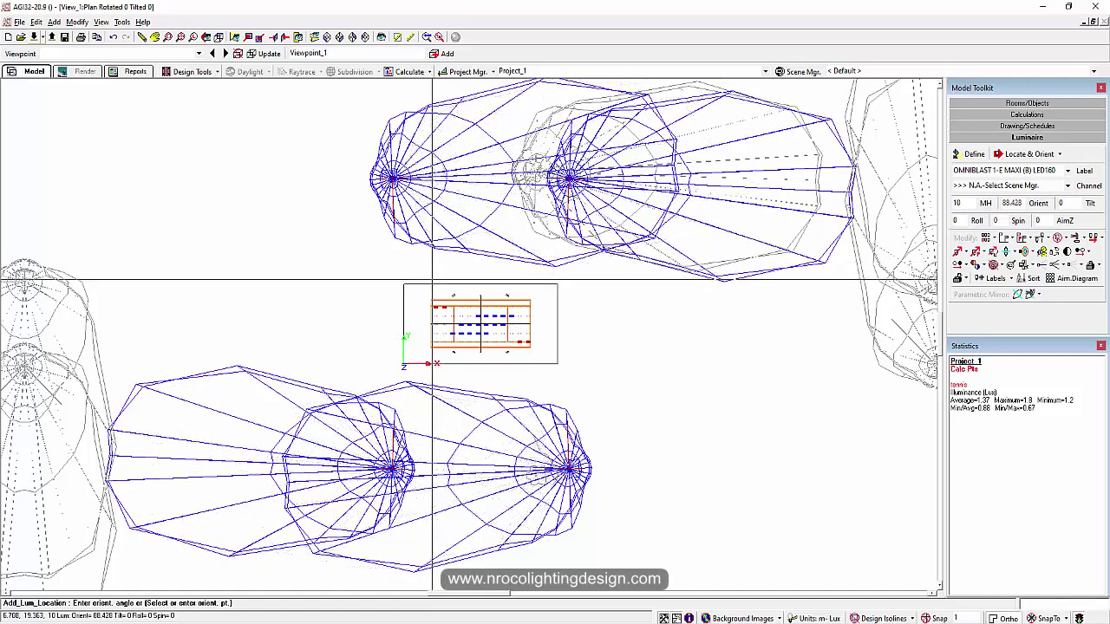
pyautogui.click(430, 293)
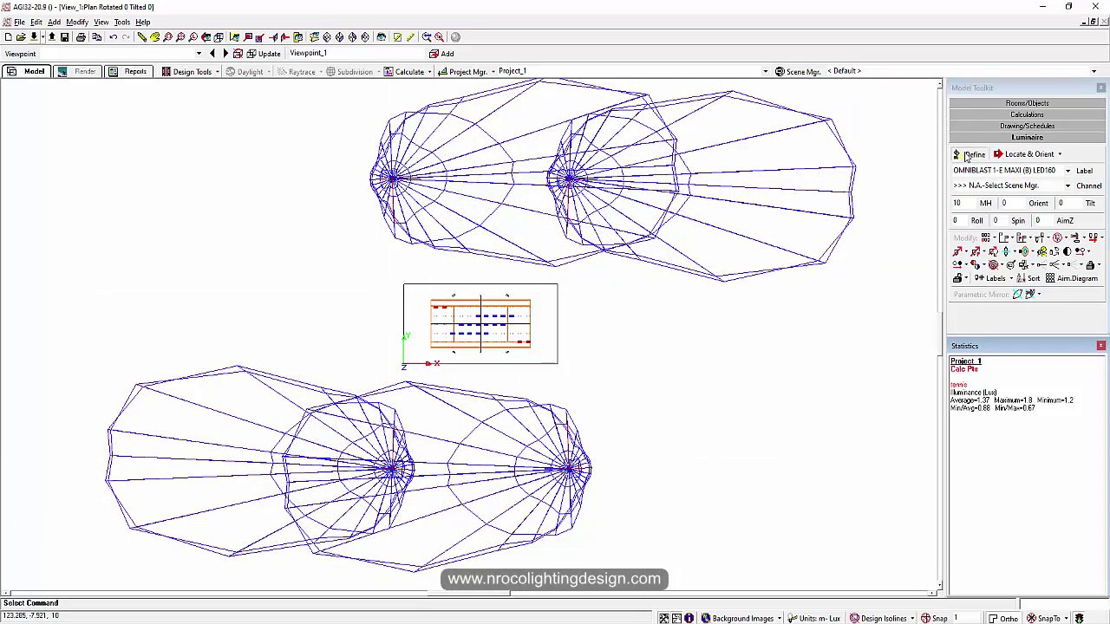
# Step: Rotate the photometry 90 degrees clockwise in the definition of OMNIBLAST 1-E MAXI (B) LED160 and accept the change
pyautogui.click(966, 155)
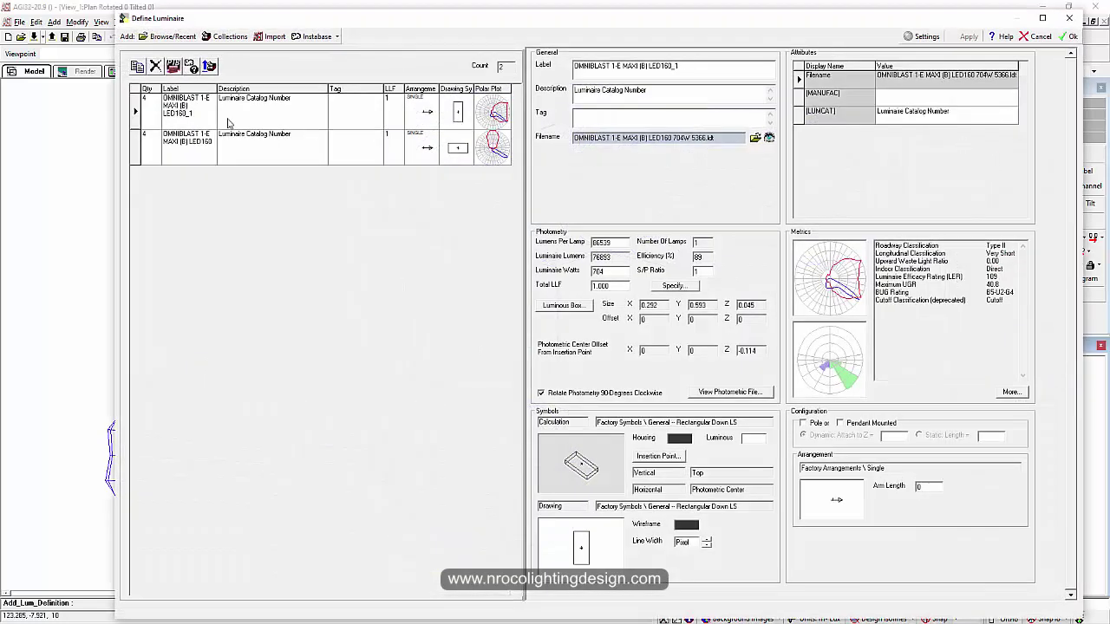
pyautogui.click(200, 115)
pyautogui.click(202, 155)
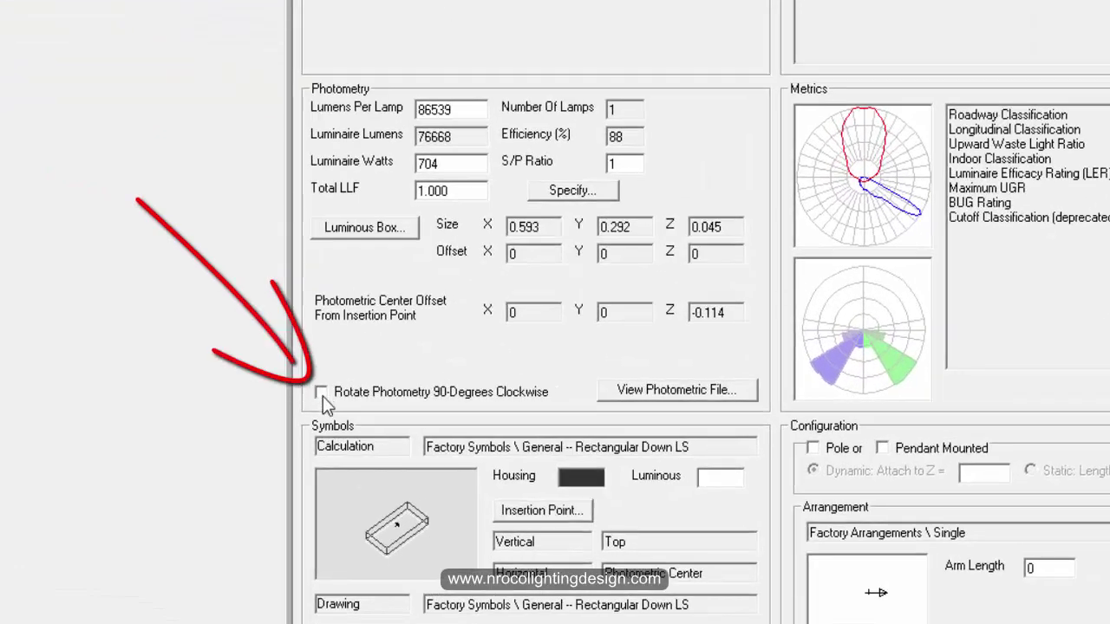
pyautogui.click(321, 393)
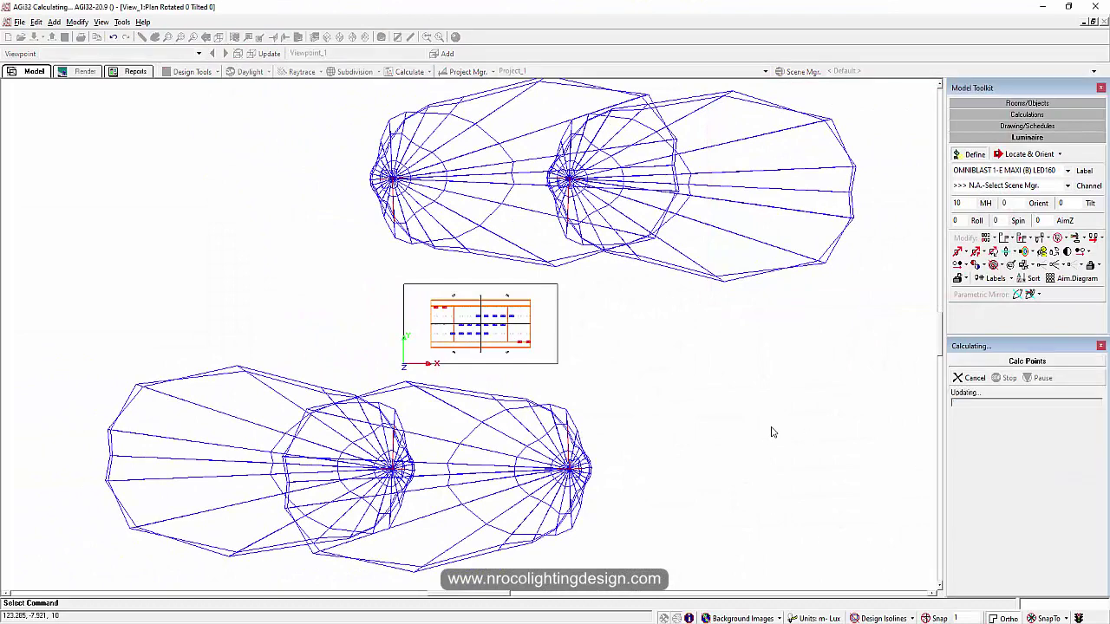
# Step: Re-orient the far luminaire below the court's left end slightly outward, and re-orient it again with an angle of 0
pyautogui.scroll(2, 419, 435)
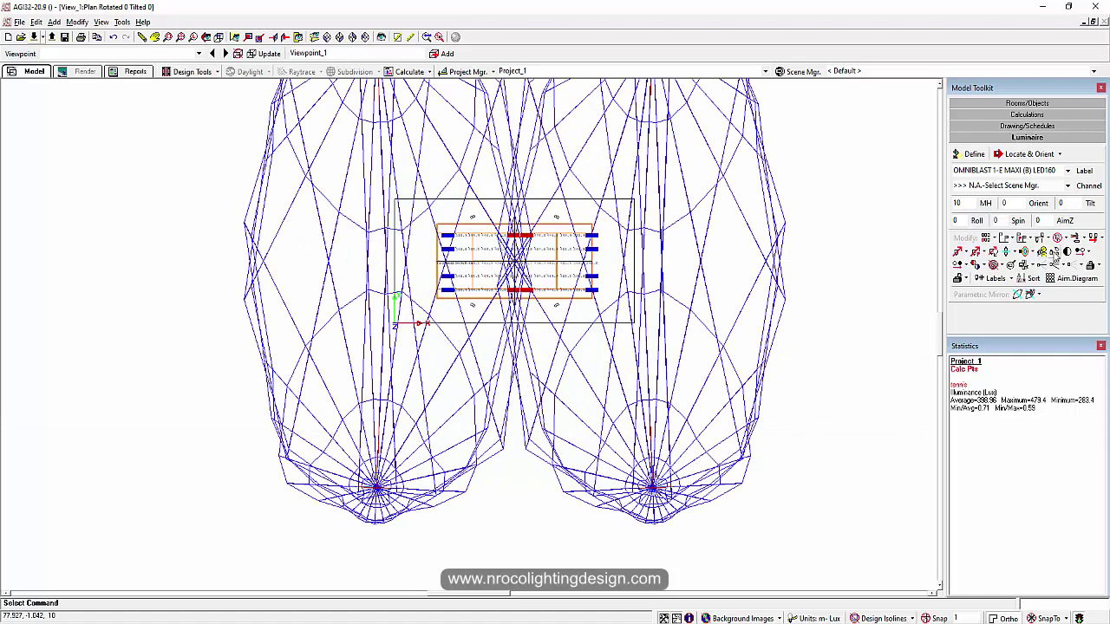
pyautogui.click(1055, 252)
pyautogui.click(377, 488)
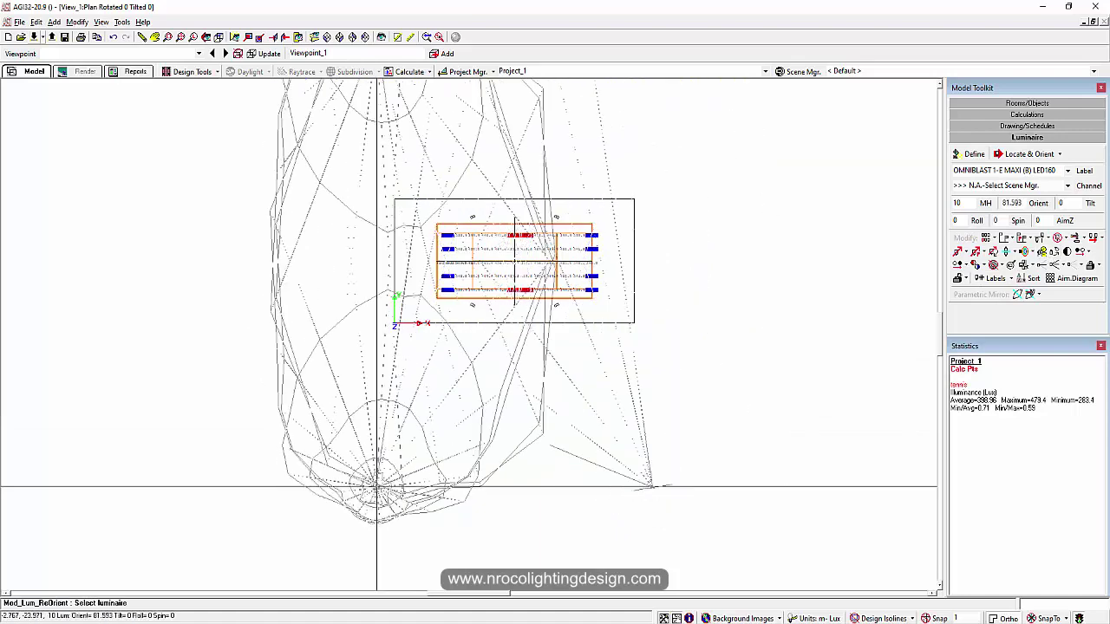
pyautogui.click(351, 375)
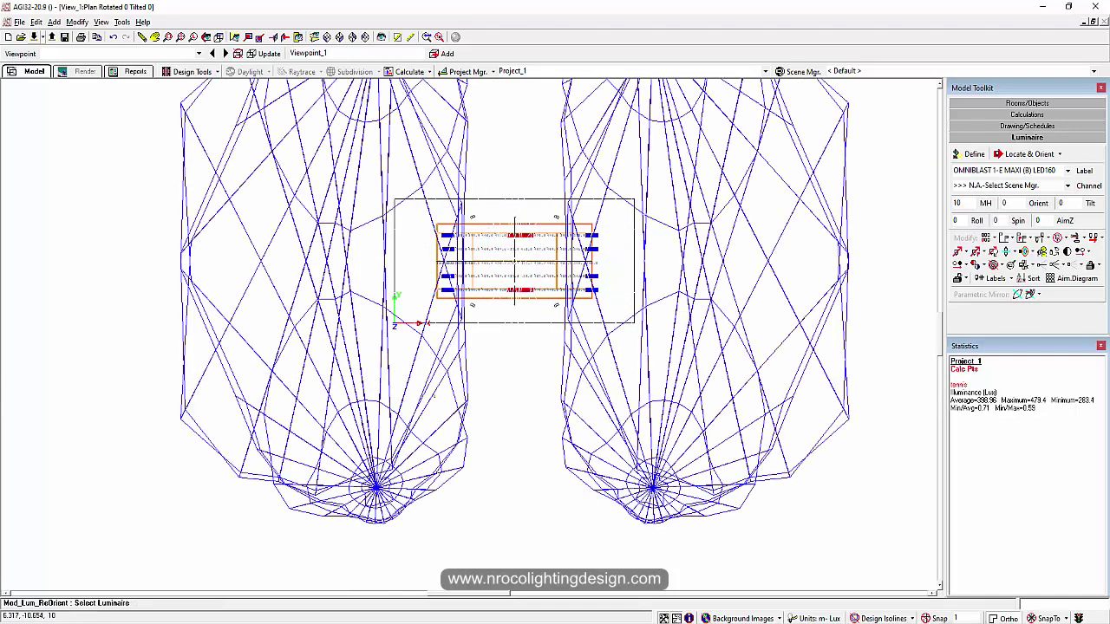
pyautogui.click(377, 376)
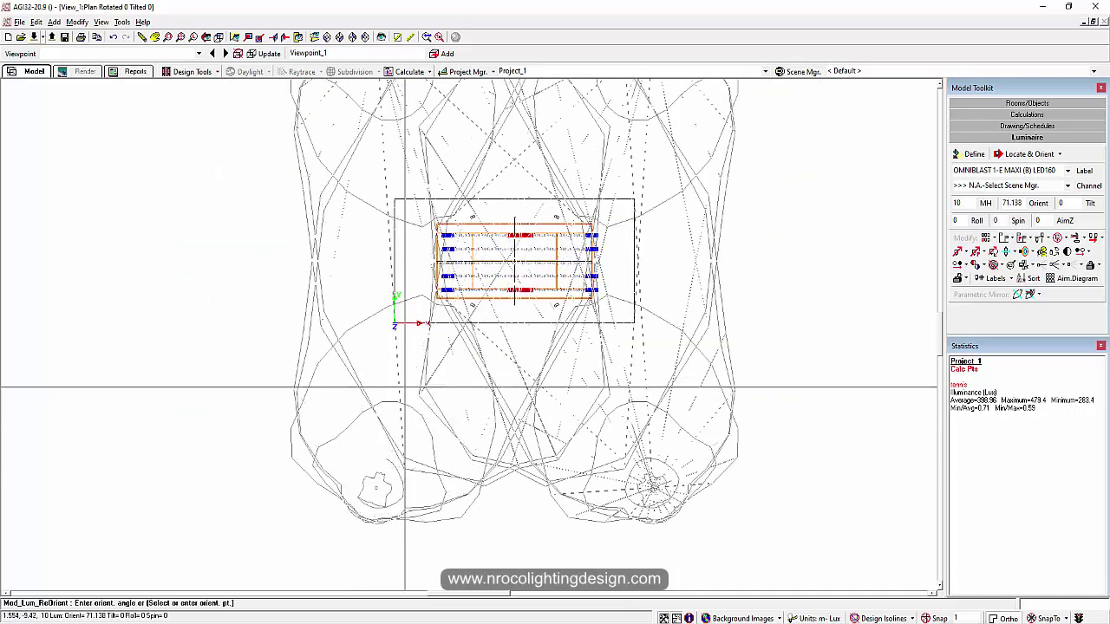
pyautogui.write('0')
pyautogui.press('Return')
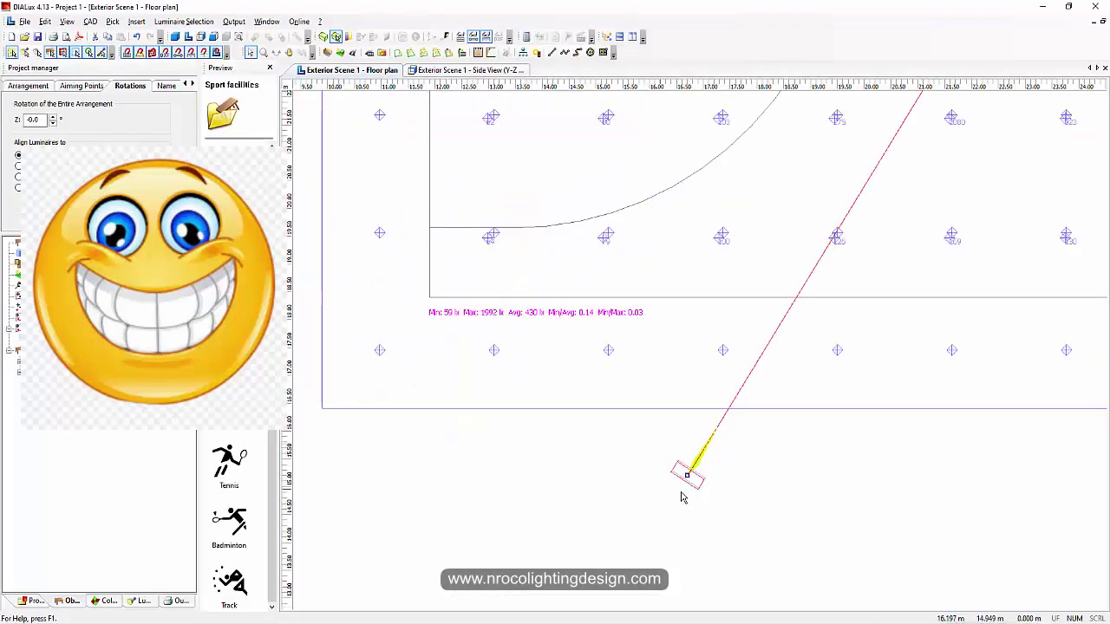
pyautogui.scroll(3, 691, 485)
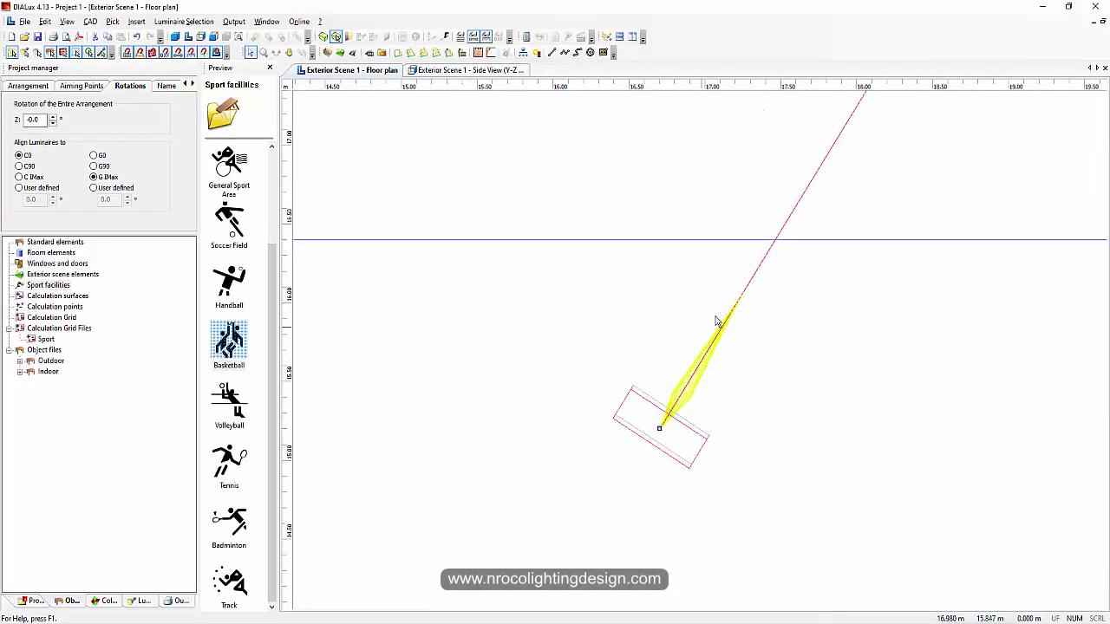
# Step: Aim the floodlight below the court at the left key, and re-aim it near the lower left edge of the centre circle
pyautogui.scroll(-3, 675, 424)
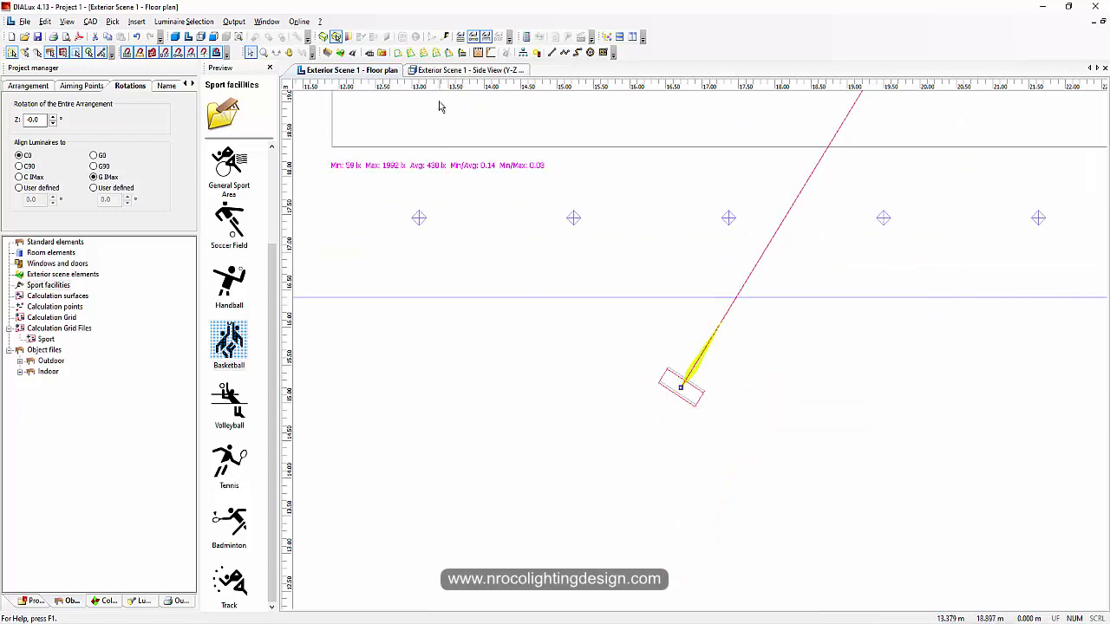
pyautogui.click(439, 70)
pyautogui.click(357, 70)
pyautogui.scroll(-5, 547, 220)
pyautogui.scroll(1, 685, 280)
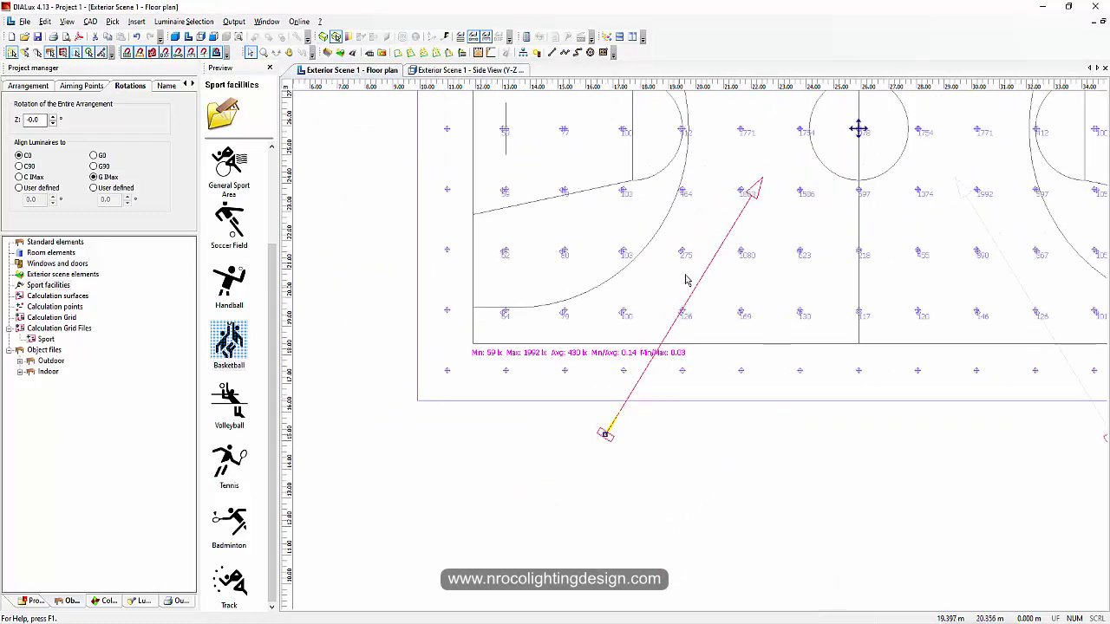
pyautogui.moveTo(771, 193); pyautogui.dragTo(566, 193)
pyautogui.scroll(1, 609, 446)
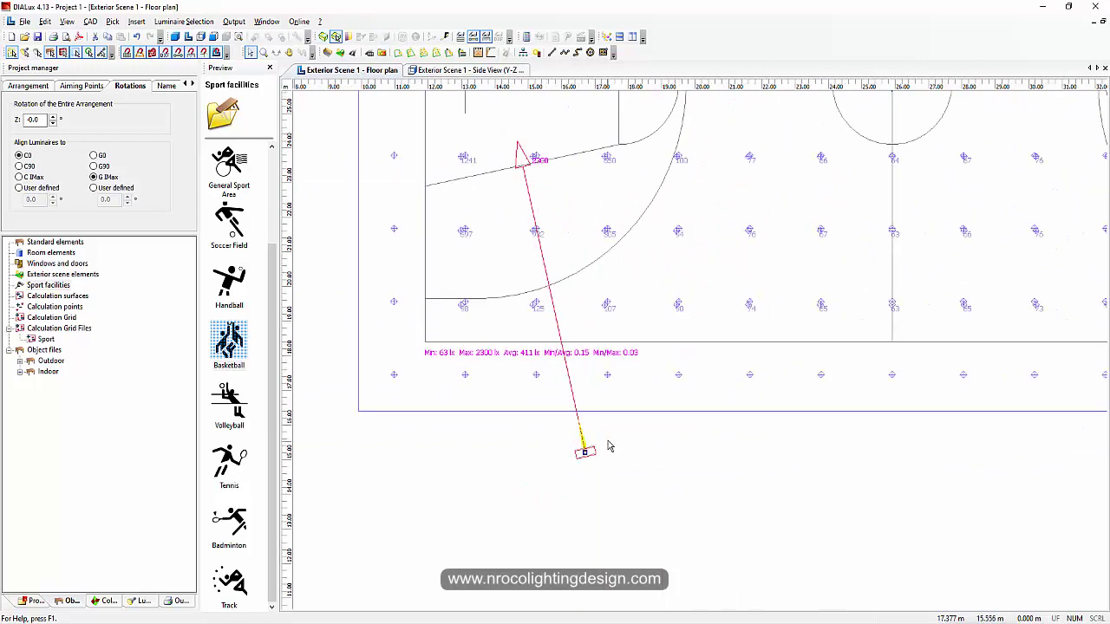
pyautogui.moveTo(523, 152); pyautogui.dragTo(830, 154)
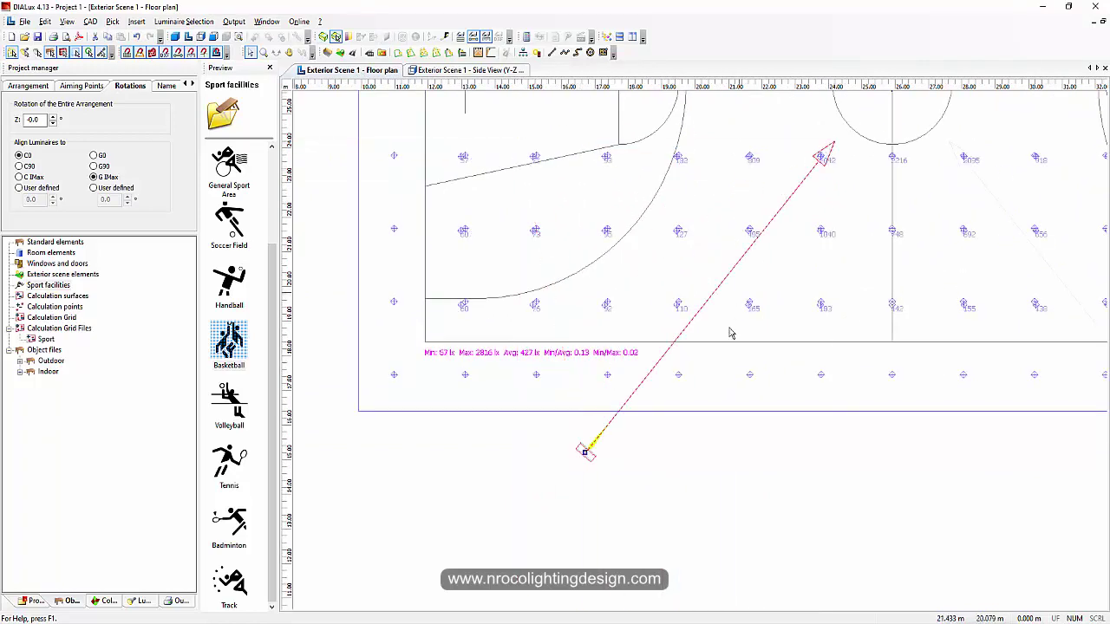
pyautogui.moveTo(670, 367); pyautogui.dragTo(638, 391, button='middle')
pyautogui.scroll(1, 477, 433)
pyautogui.moveTo(476, 434); pyautogui.dragTo(522, 449, button='middle')
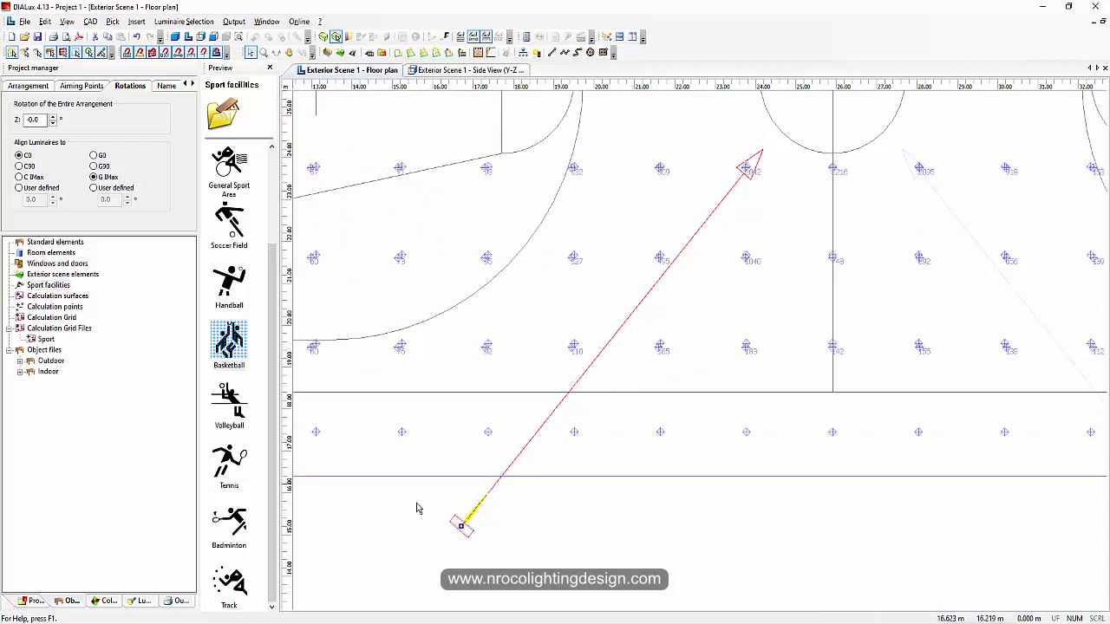
pyautogui.moveTo(417, 508); pyautogui.dragTo(505, 508, button='middle')
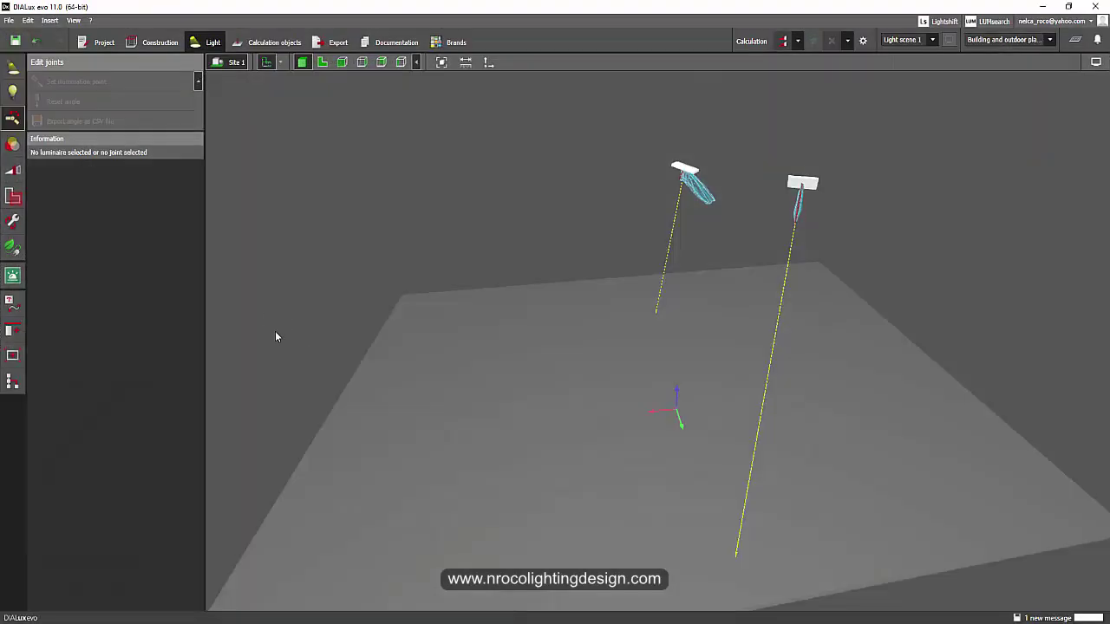
# Step: Switch to DIALux evo, dismiss the save reminder and set the OMNIBLAST MAXI 5357's illumination point at -2.875, 2.500, 0.000 m
pyautogui.moveTo(275, 338); pyautogui.dragTo(521, 373)
pyautogui.moveTo(541, 337)
pyautogui.mouseDown()
pyautogui.moveTo(483, 330)
pyautogui.moveTo(527, 321)
pyautogui.mouseUp()
pyautogui.click(783, 179)
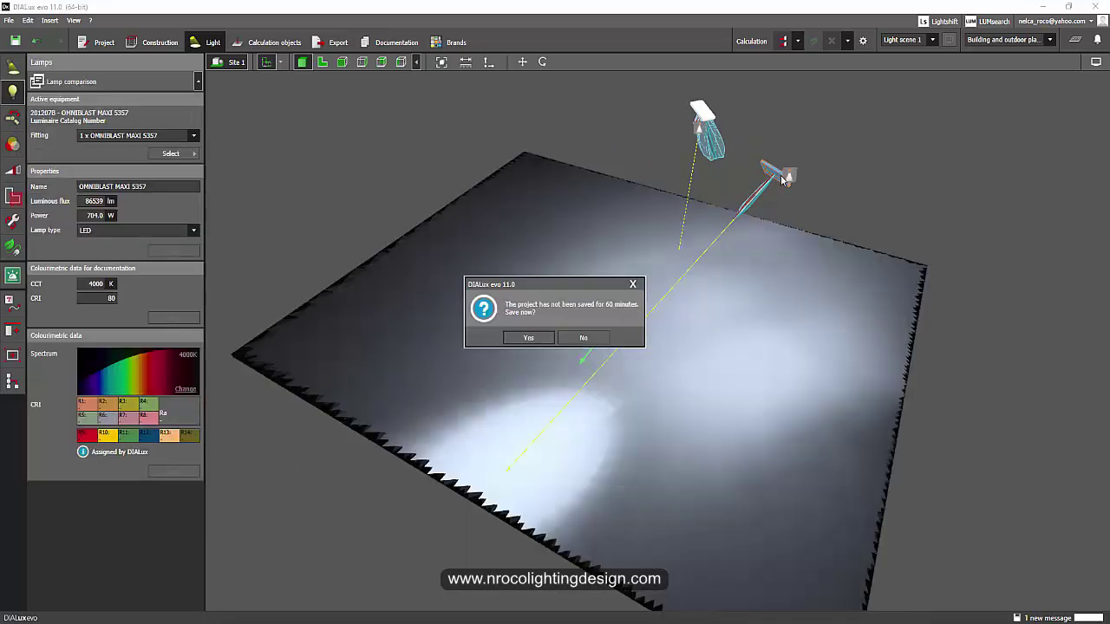
pyautogui.click(632, 285)
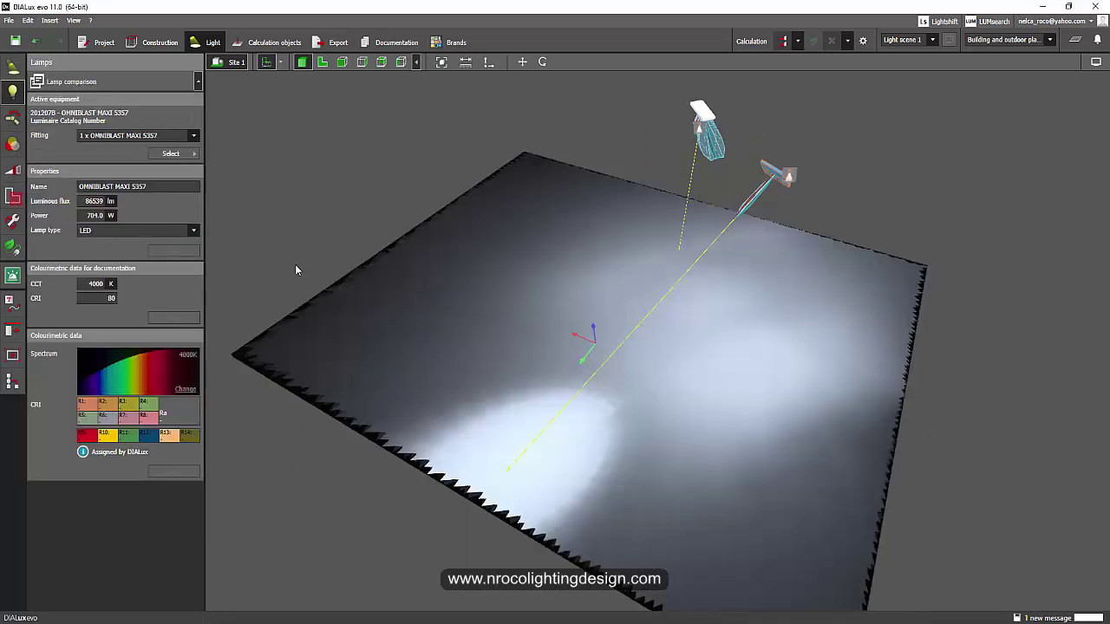
pyautogui.click(8, 120)
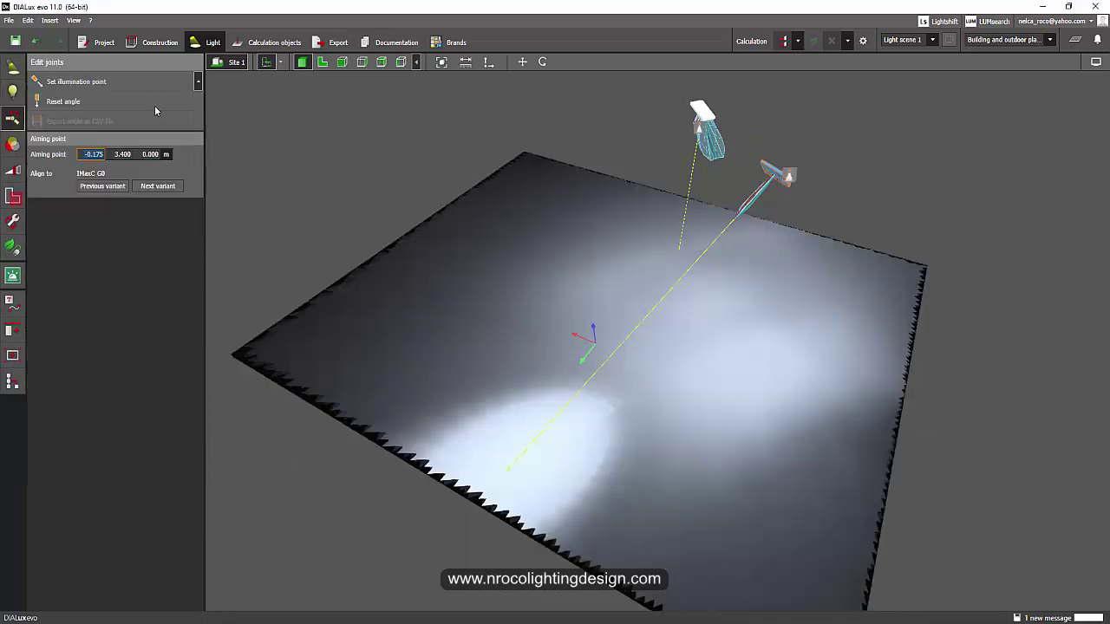
pyautogui.click(76, 81)
pyautogui.click(656, 493)
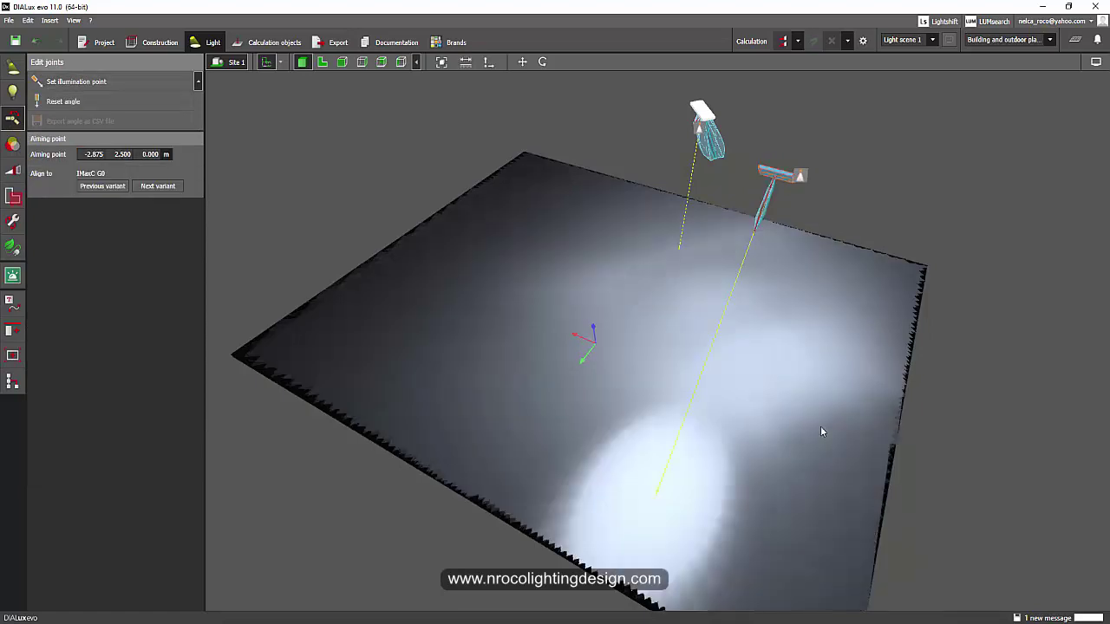
pyautogui.moveTo(839, 421); pyautogui.dragTo(798, 422, button='right')
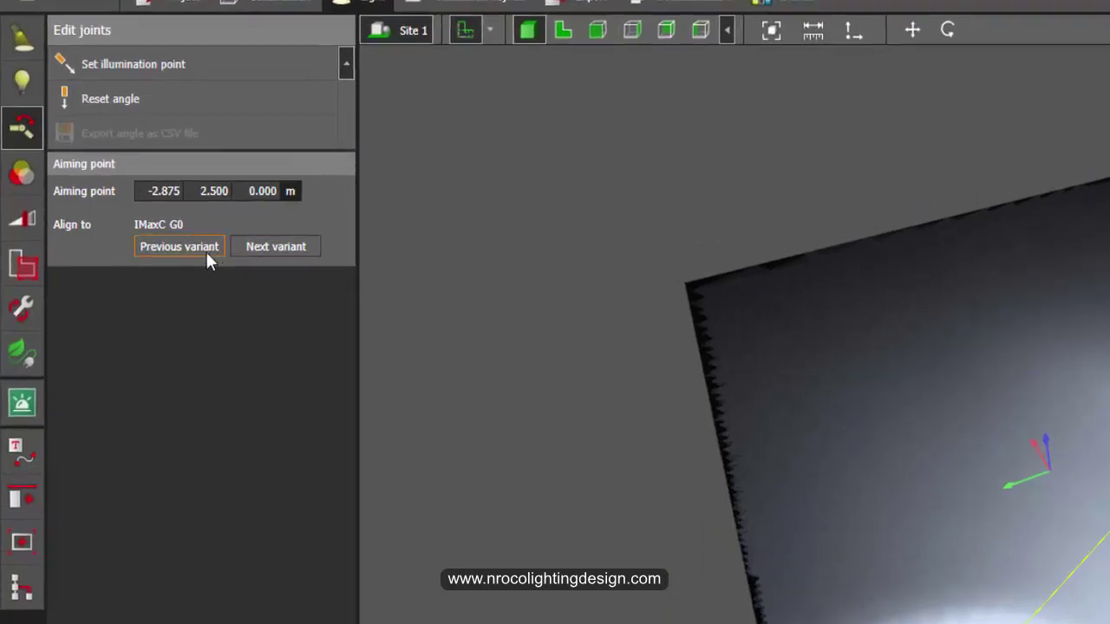
# Step: Cycle the OMNIBLAST MAXI 5357's alignment variant back through C90 G90 and C0 G90 to C0 G0, viewing the light from several angles
pyautogui.moveTo(520, 364); pyautogui.dragTo(890, 431)
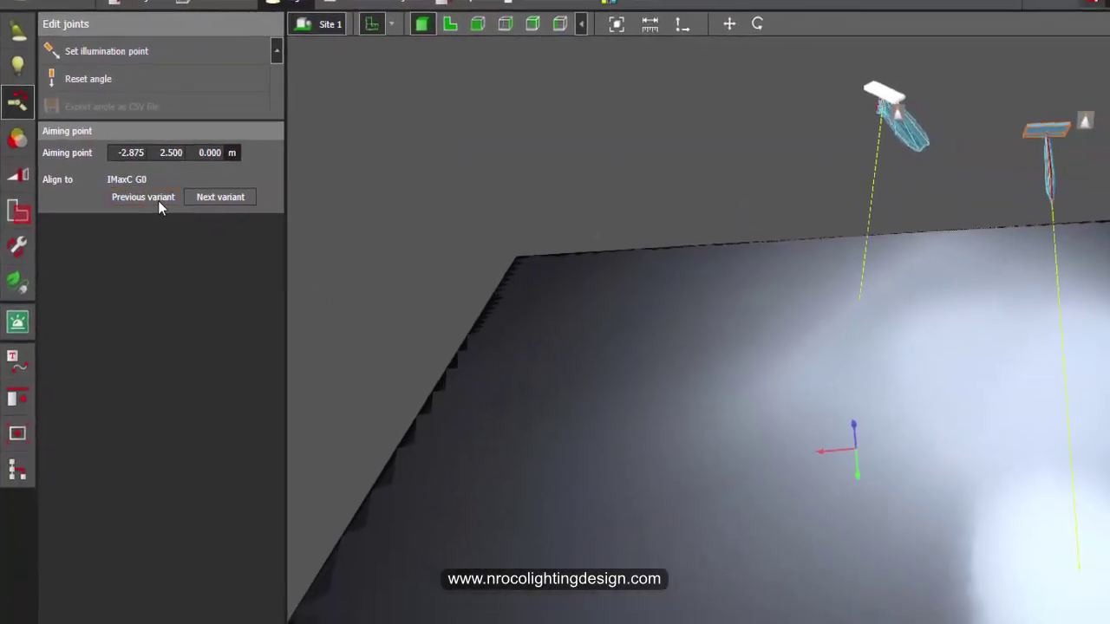
pyautogui.click(156, 199)
pyautogui.moveTo(520, 365); pyautogui.dragTo(771, 461)
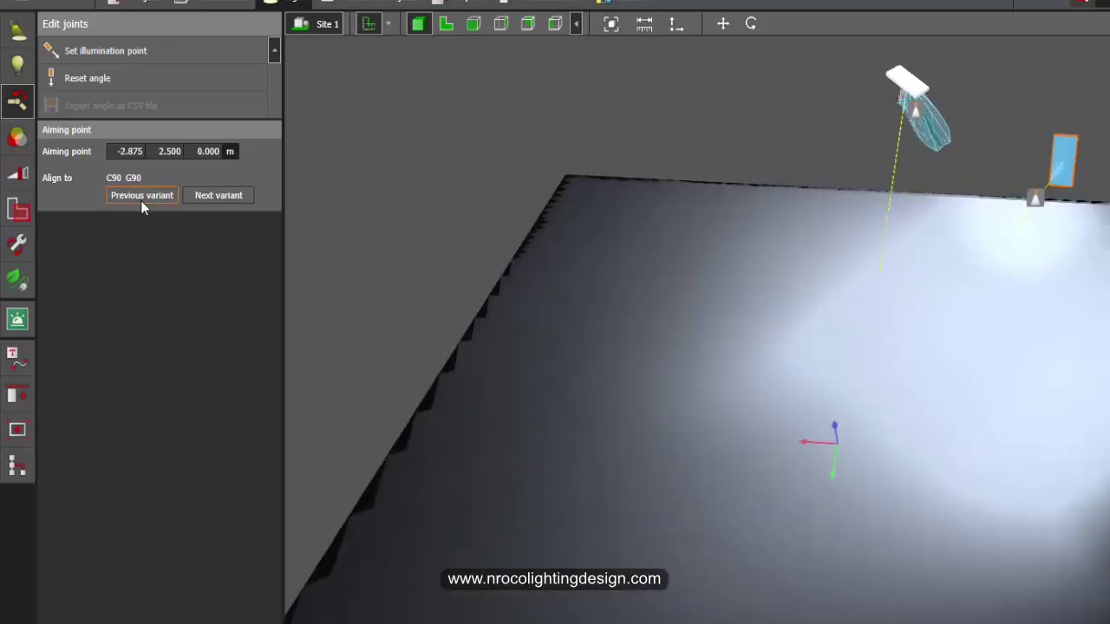
pyautogui.click(141, 197)
pyautogui.click(139, 204)
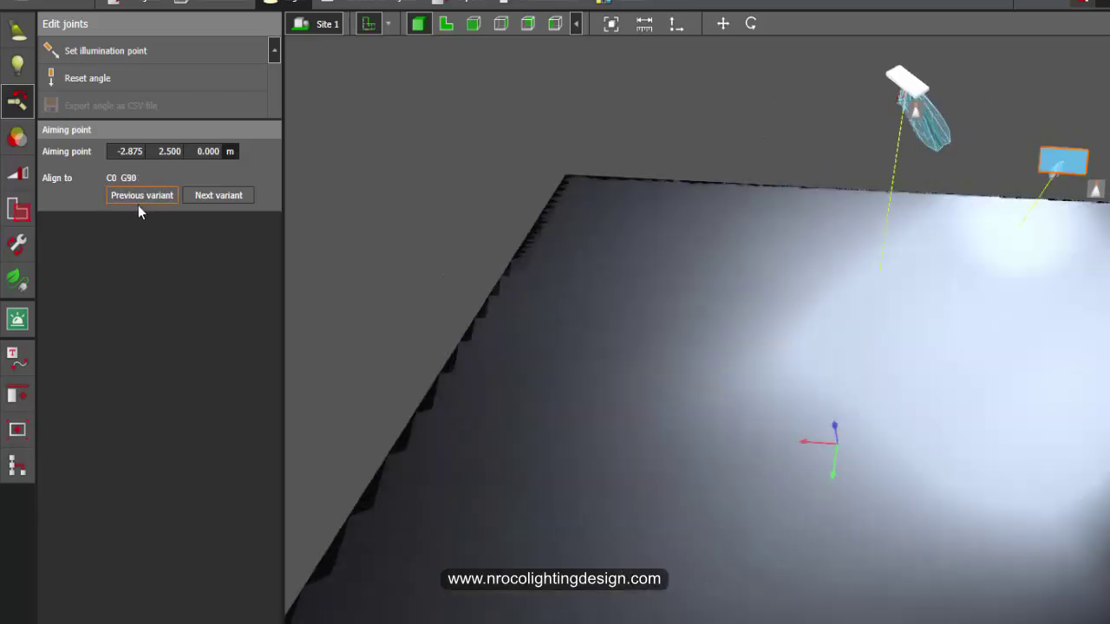
pyautogui.click(136, 202)
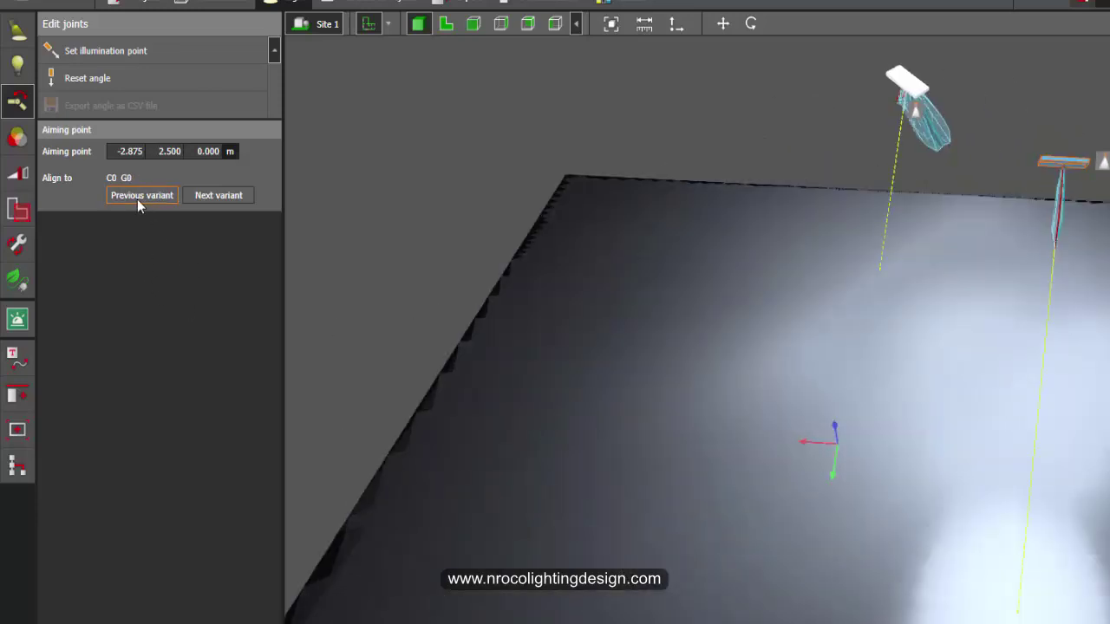
pyautogui.moveTo(323, 257); pyautogui.dragTo(587, 406)
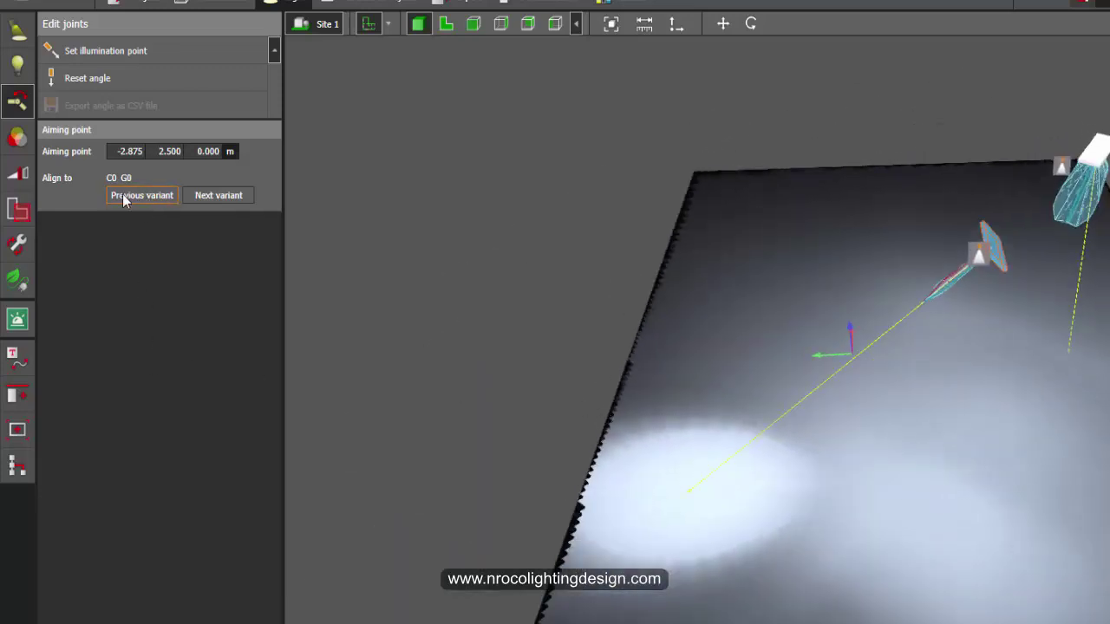
pyautogui.moveTo(575, 432)
pyautogui.mouseDown()
pyautogui.moveTo(683, 439)
pyautogui.moveTo(635, 438)
pyautogui.moveTo(536, 392)
pyautogui.moveTo(471, 399)
pyautogui.moveTo(579, 427)
pyautogui.mouseUp()
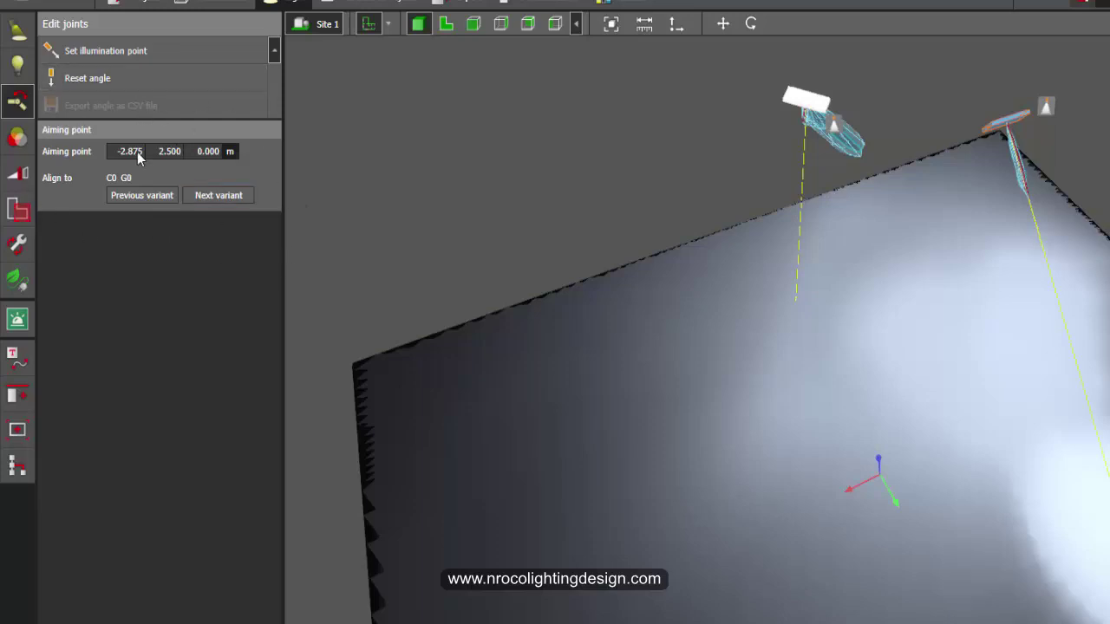
pyautogui.moveTo(580, 269); pyautogui.dragTo(678, 382)
# Step: Cycle the OMNIBLAST MAXI 5355's alignment variant back to IMaxC G0 and set its aiming point to 0.000, 0.000, 0.000 m
pyautogui.scroll(2, 868, 152)
pyautogui.click(879, 66)
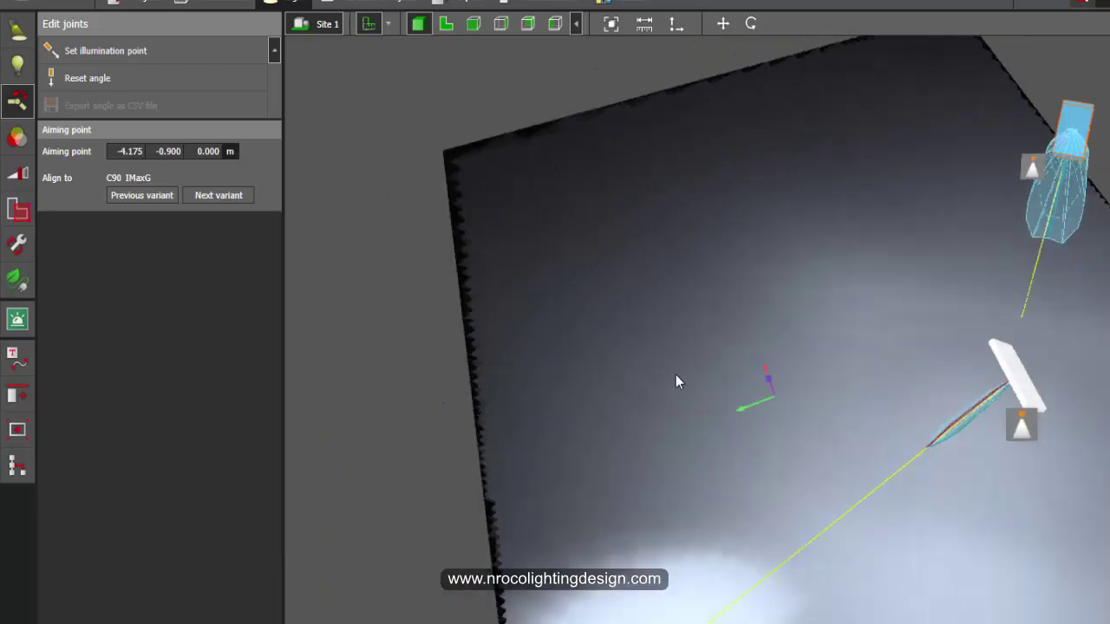
pyautogui.click(139, 195)
pyautogui.click(139, 195)
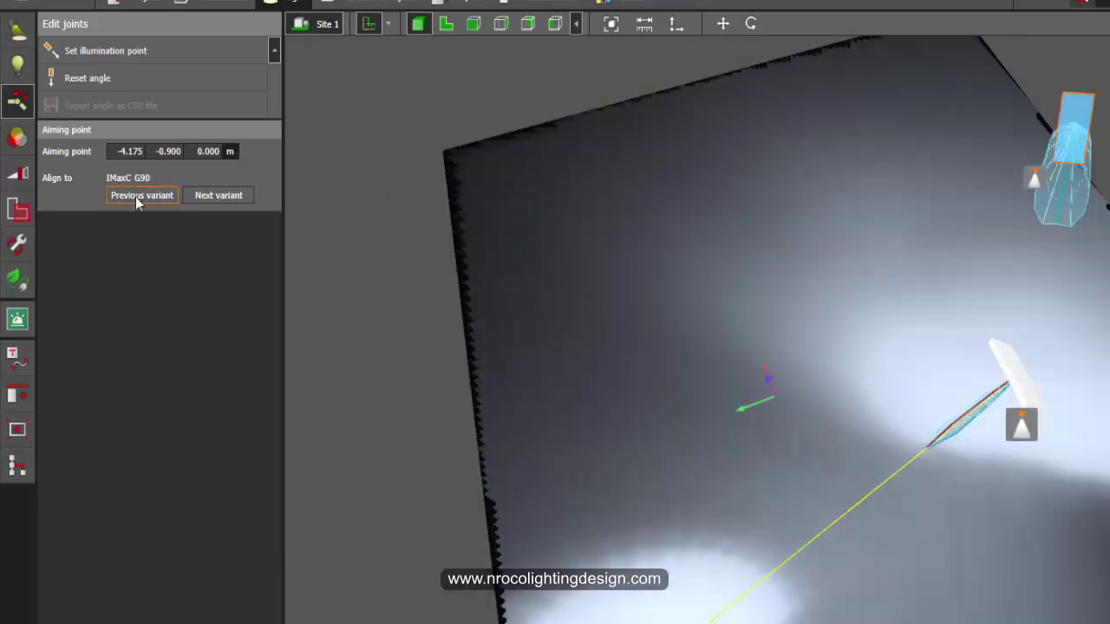
pyautogui.click(138, 195)
pyautogui.moveTo(607, 260); pyautogui.dragTo(295, 269, button='right')
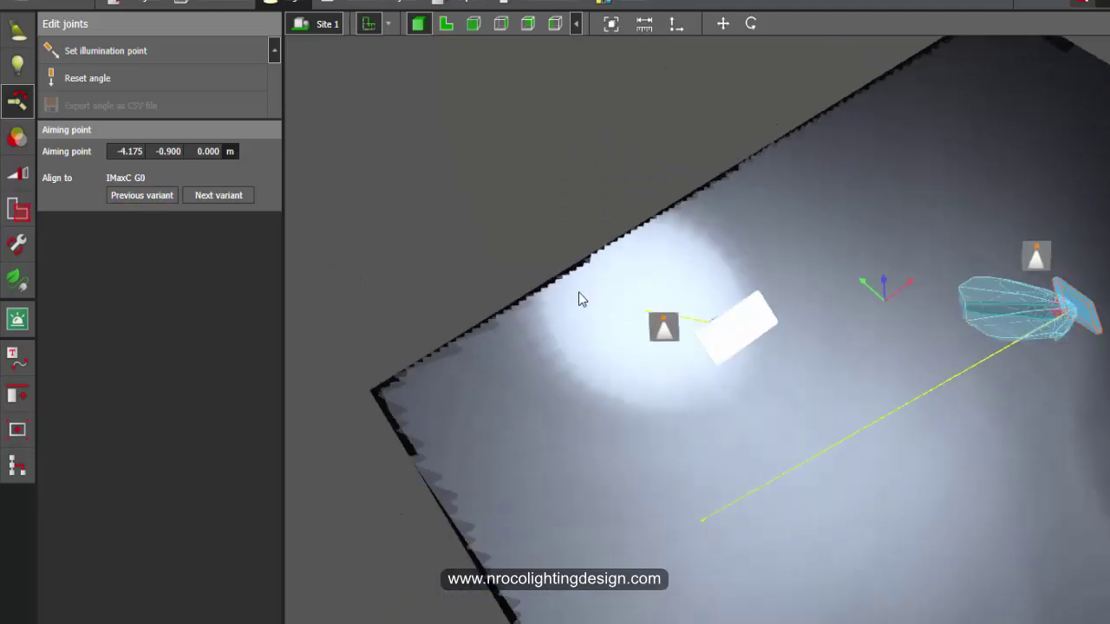
pyautogui.moveTo(578, 292); pyautogui.dragTo(825, 249, button='right')
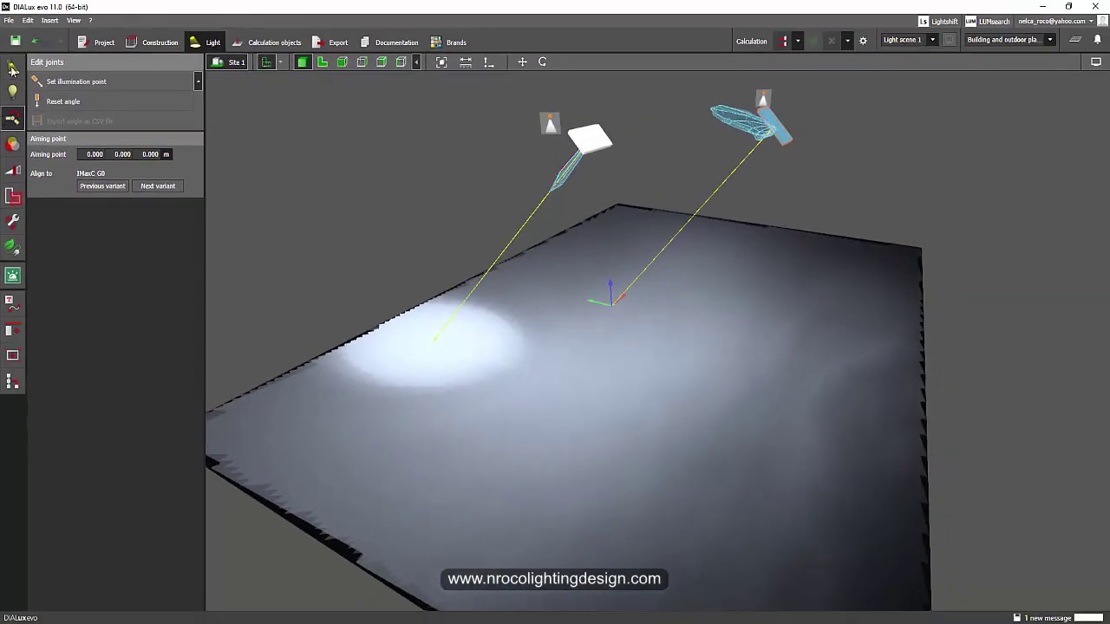
# Step: Set the OMNIBLAST MAXI 5355's rotation to 10.0, 0.0 and 1.0 degrees
pyautogui.click(12, 67)
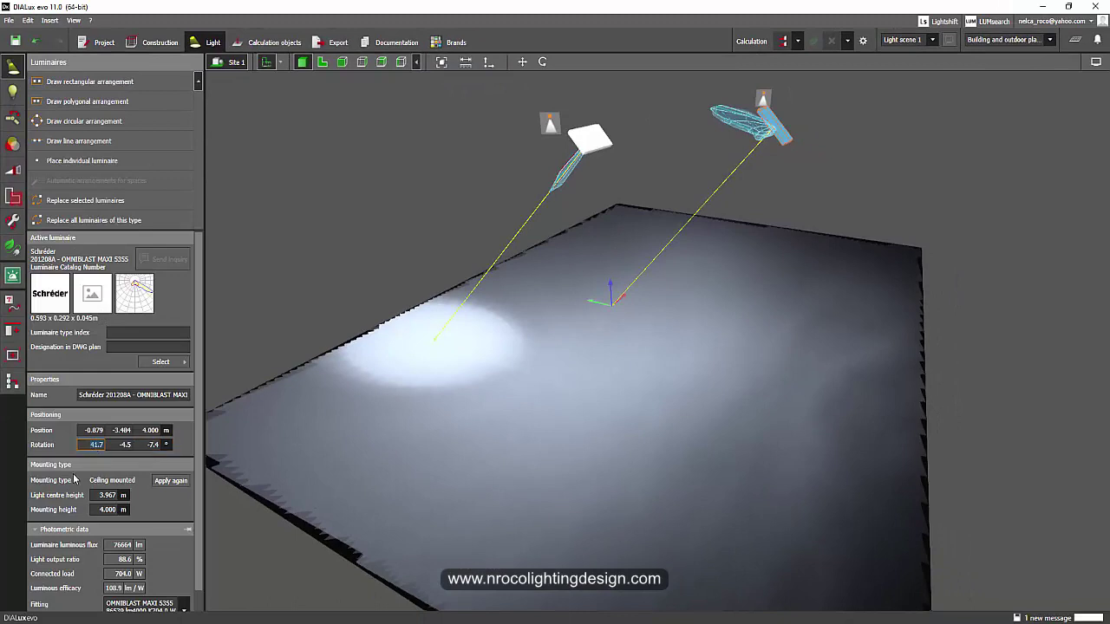
pyautogui.click(124, 445)
pyautogui.write('0')
pyautogui.click(152, 445)
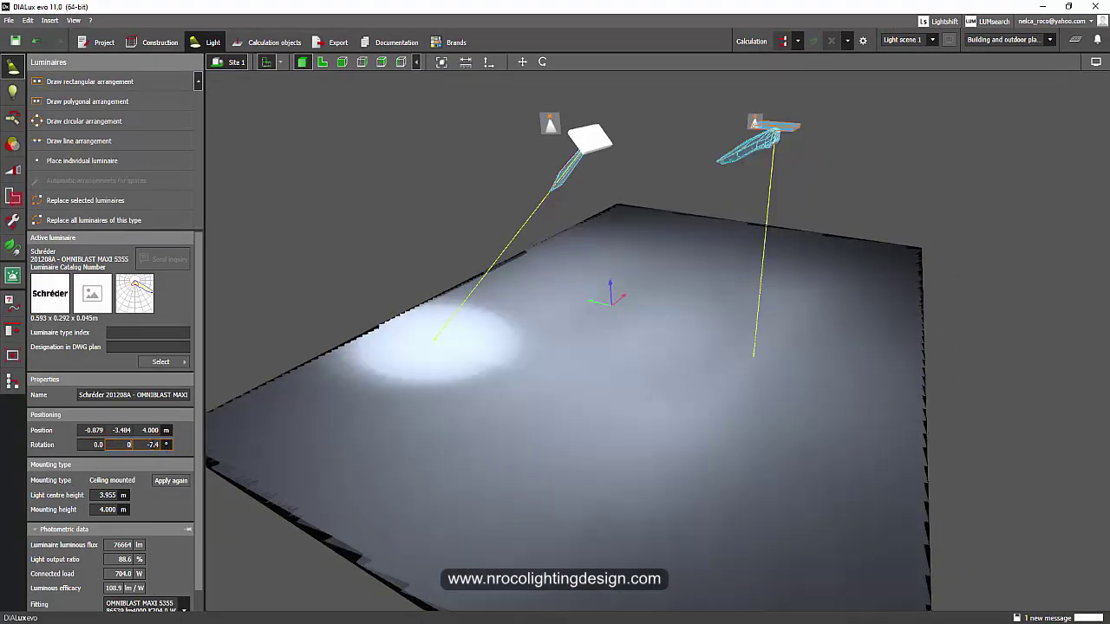
pyautogui.write('0')
pyautogui.click(96, 445)
pyautogui.moveTo(346, 274); pyautogui.dragTo(761, 186, button='middle')
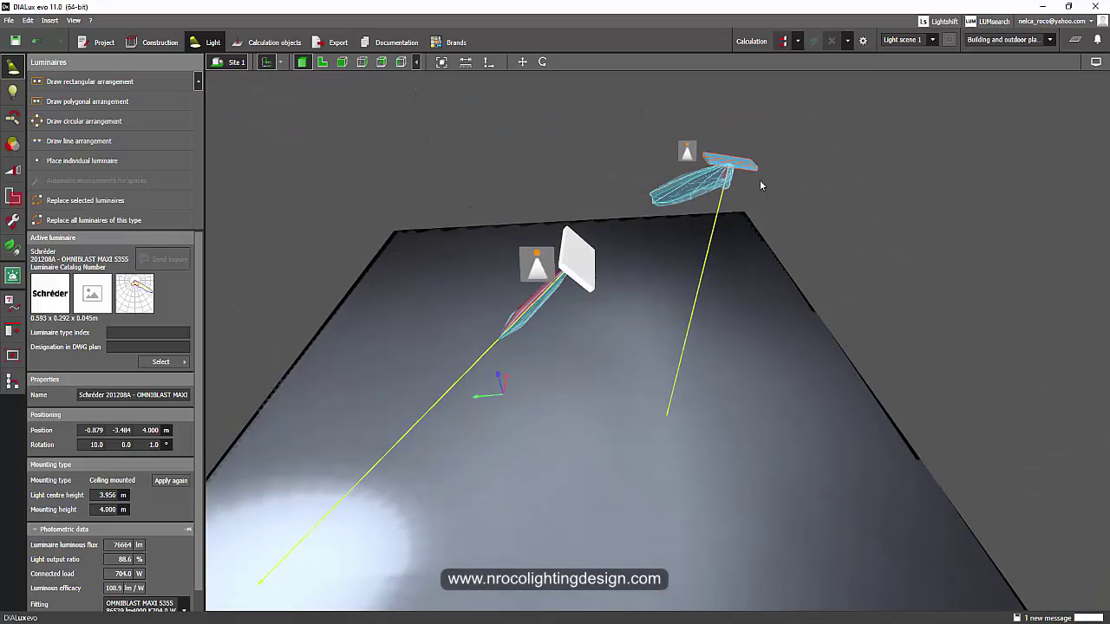
# Step: Cycle the OMNIBLAST MAXI 5355's aiming alignment back through C90 G90, C90 G0 and C0 G90, comparing the light distribution from several angles
pyautogui.click(12, 117)
pyautogui.moveTo(336, 168); pyautogui.dragTo(547, 230, button='middle')
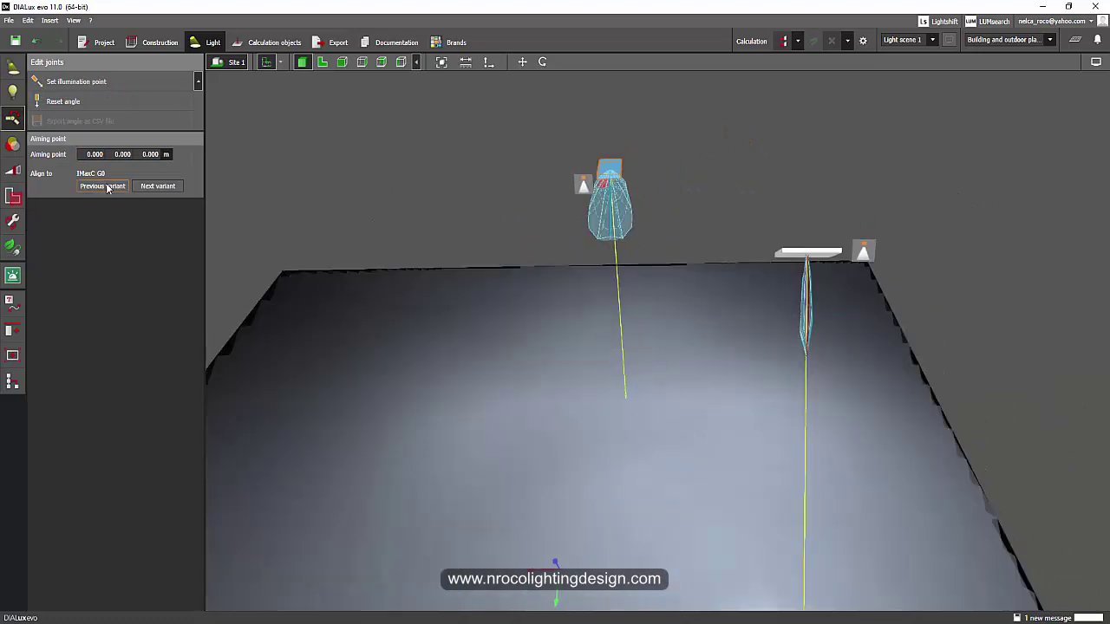
pyautogui.click(106, 187)
pyautogui.moveTo(469, 342); pyautogui.dragTo(343, 314, button='middle')
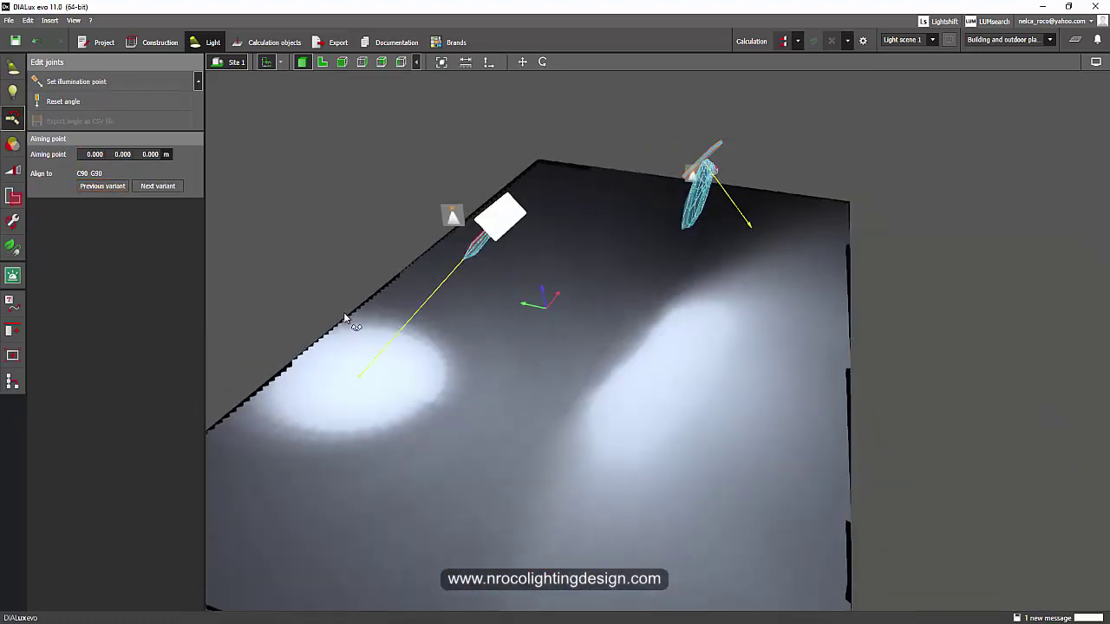
pyautogui.click(98, 186)
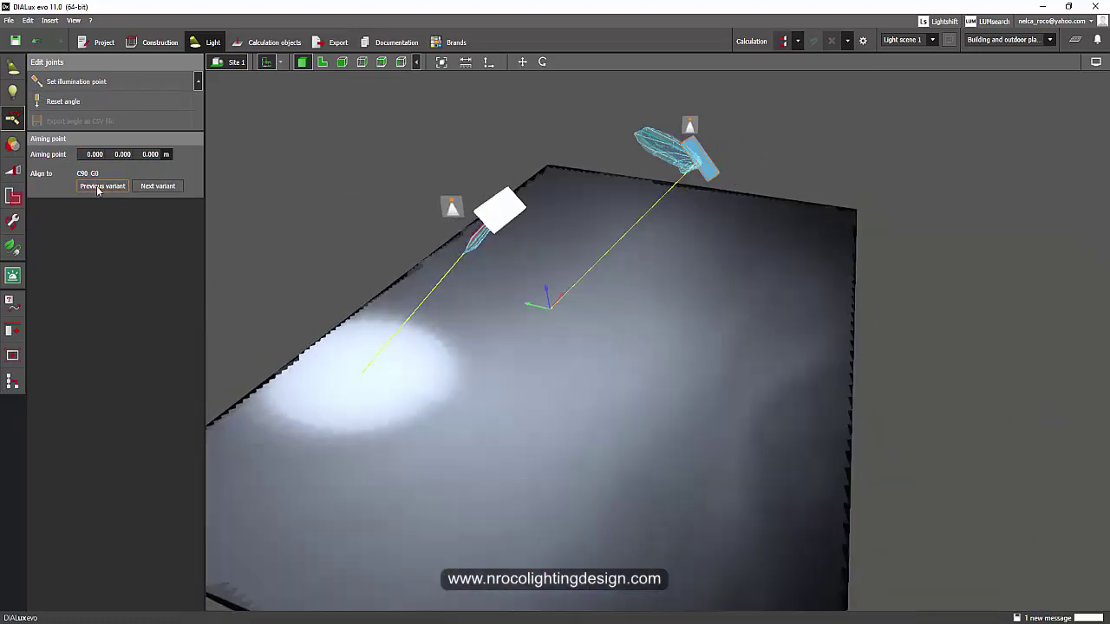
pyautogui.click(99, 187)
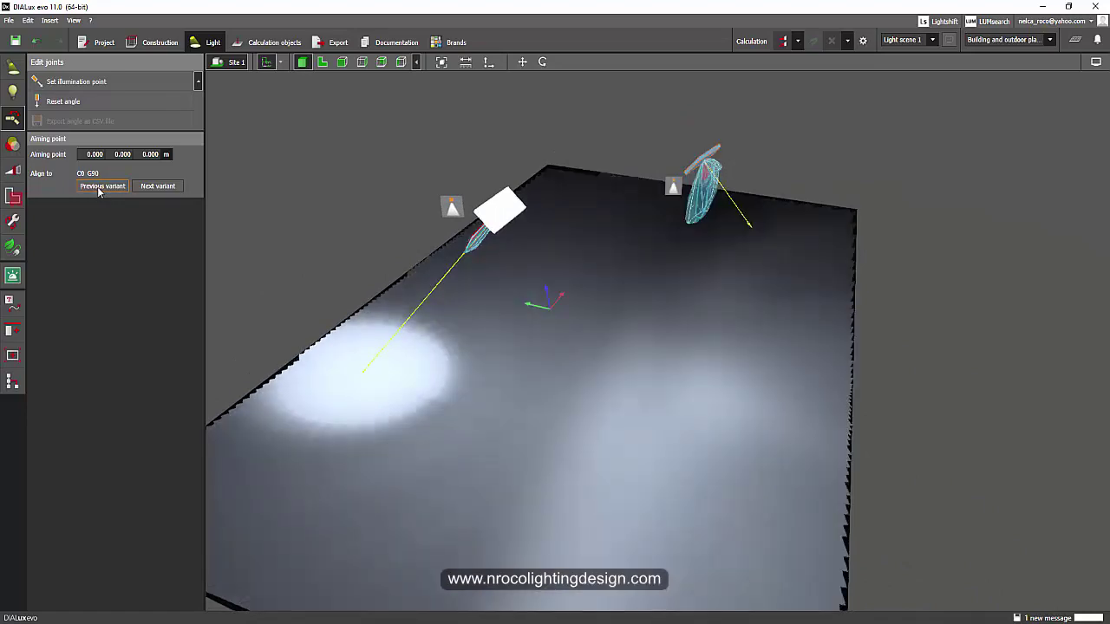
pyautogui.click(99, 187)
pyautogui.moveTo(527, 391); pyautogui.dragTo(455, 347, button='right')
pyautogui.click(102, 187)
pyautogui.moveTo(207, 259); pyautogui.dragTo(485, 404, button='right')
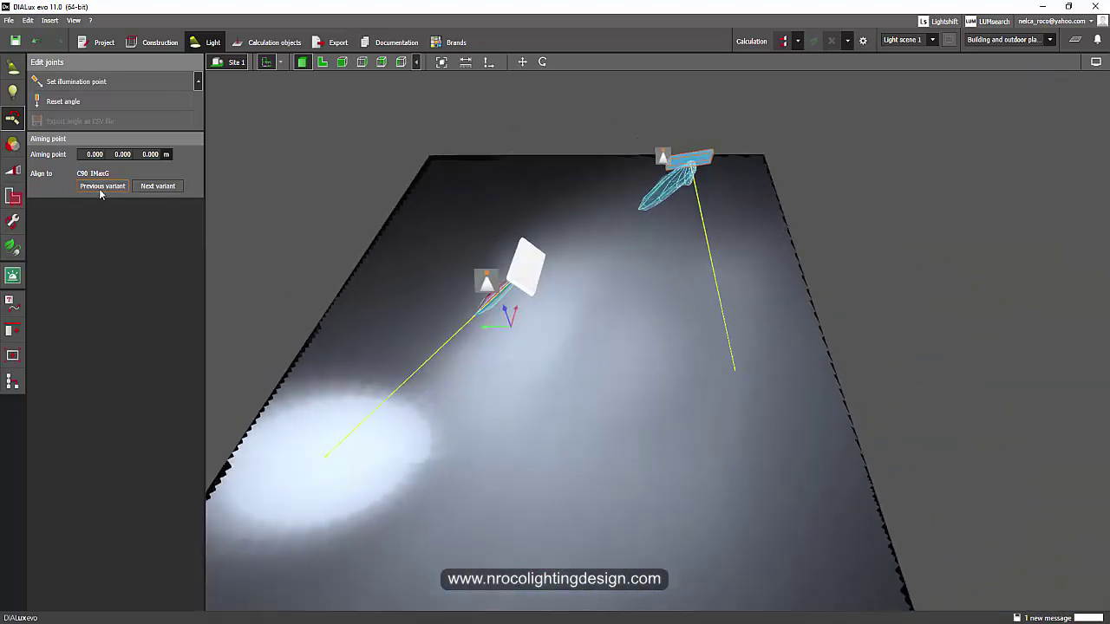
# Step: Continue cycling the alignment from C90 IMaxG back through IMaxC IMaxG and IMaxC G0 to C90 G90, comparing the light on the ground
pyautogui.click(100, 192)
pyautogui.moveTo(309, 318); pyautogui.dragTo(259, 273, button='right')
pyautogui.click(97, 188)
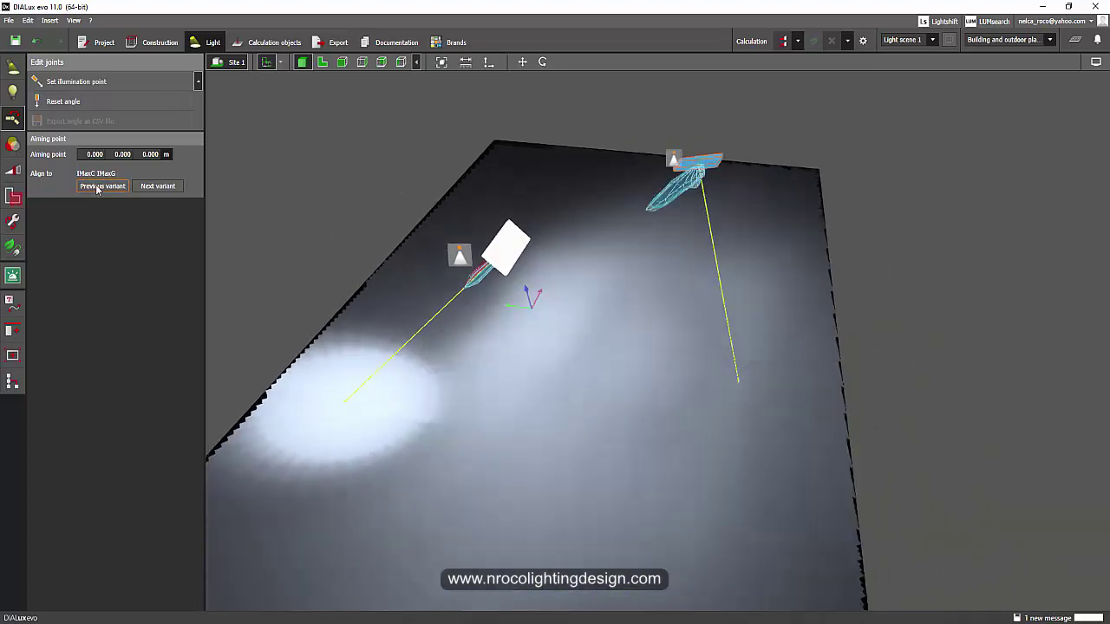
pyautogui.click(97, 189)
pyautogui.click(98, 188)
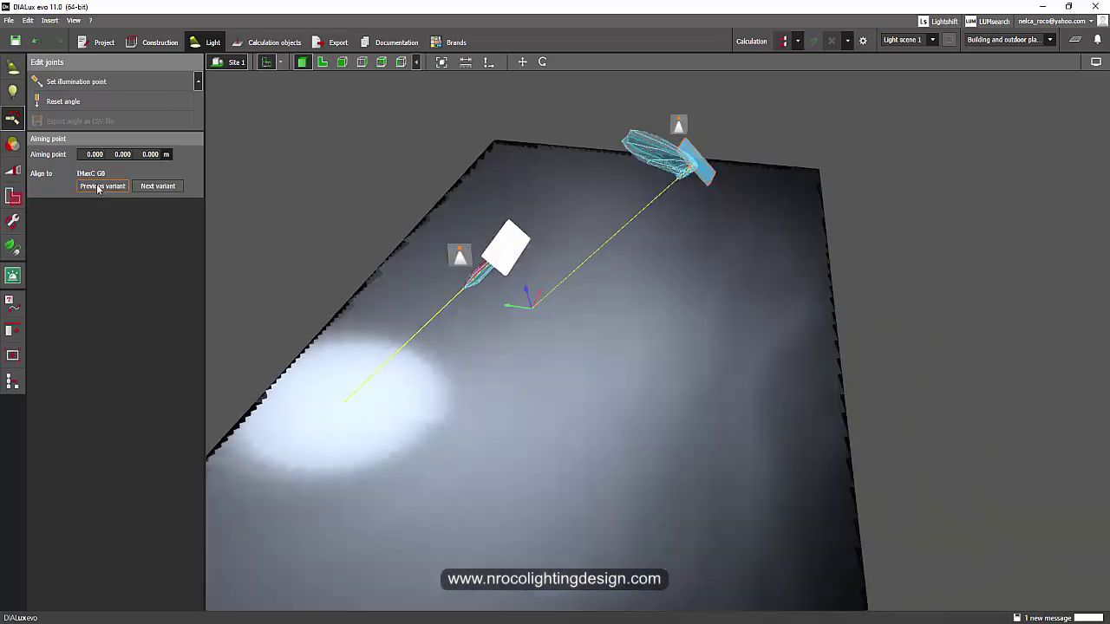
pyautogui.moveTo(524, 394); pyautogui.dragTo(518, 365, button='right')
pyautogui.click(114, 193)
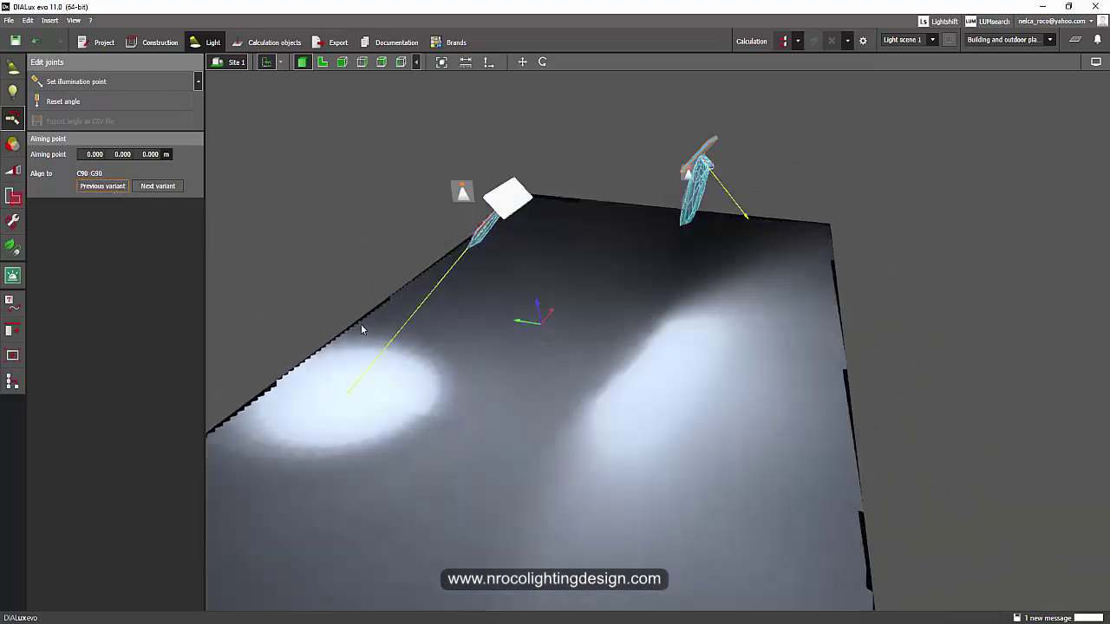
pyautogui.moveTo(361, 323); pyautogui.dragTo(518, 471, button='right')
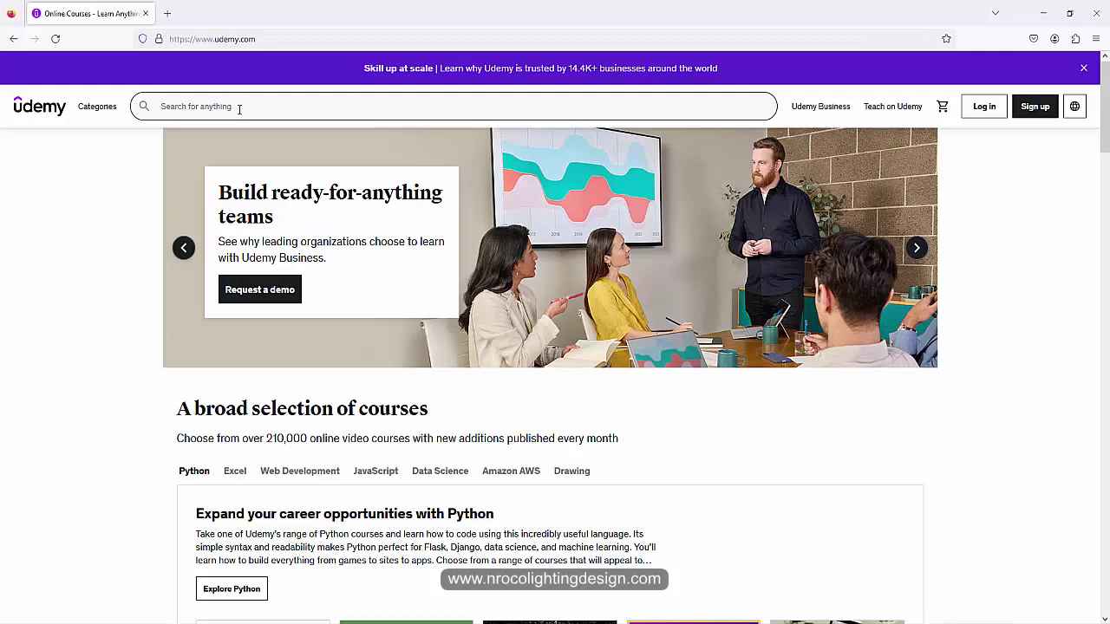
# Step: Switch to the Udemy website and search for courses by the instructor's name
pyautogui.write('nel')
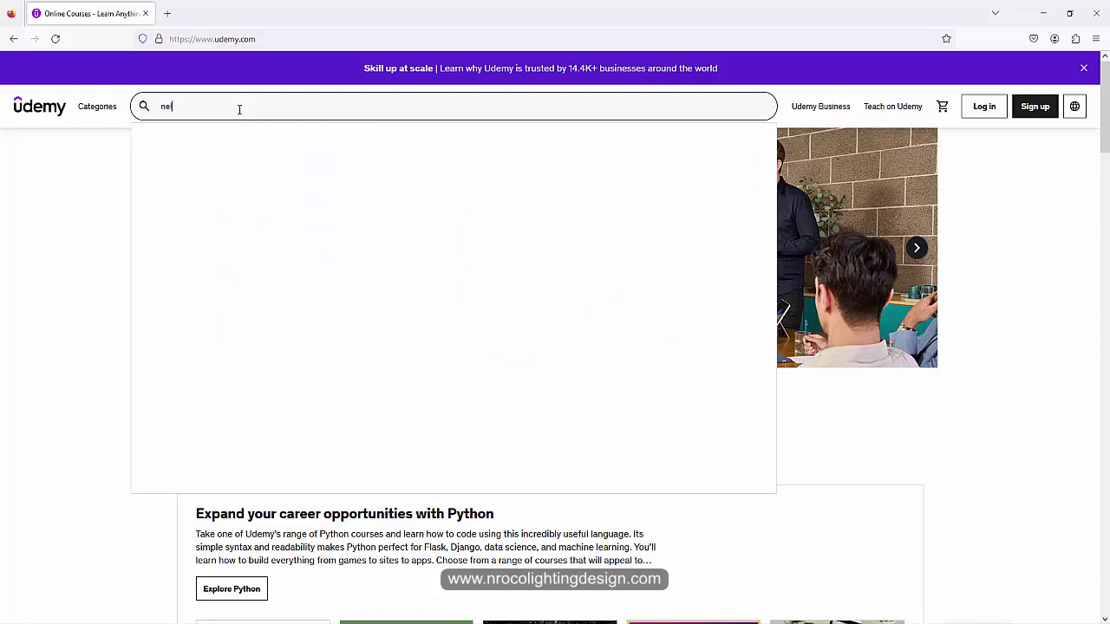
pyautogui.write('ca roo')
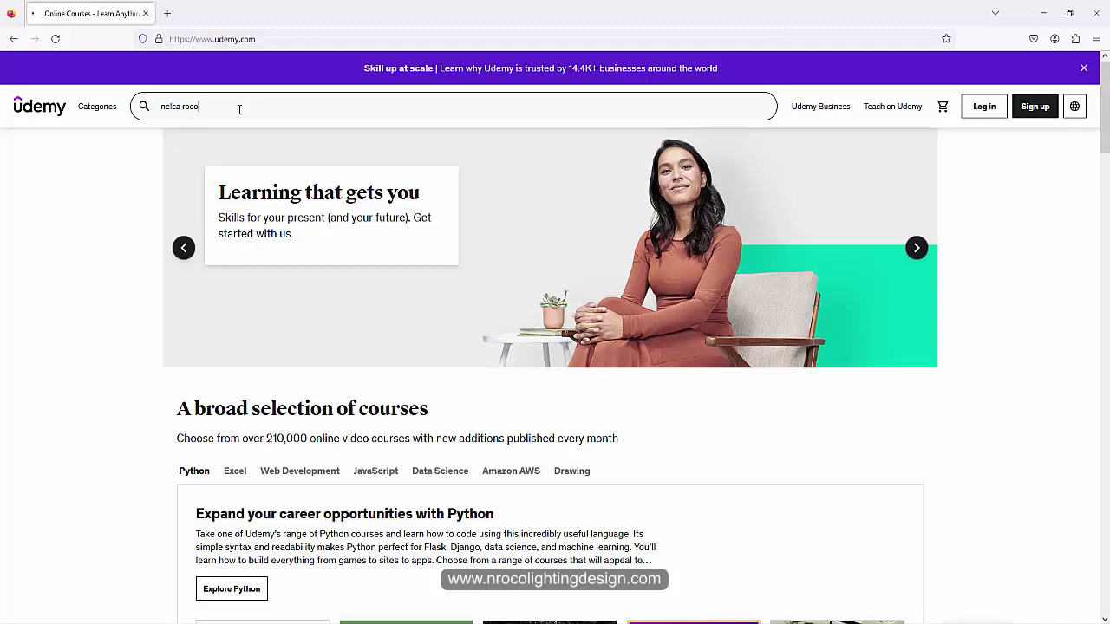
# Step: Finish entering the instructor's name, run the Udemy course search, and look through the listed lighting design courses
pyautogui.write('o')
pyautogui.press('Return')
pyautogui.moveTo(573, 375)
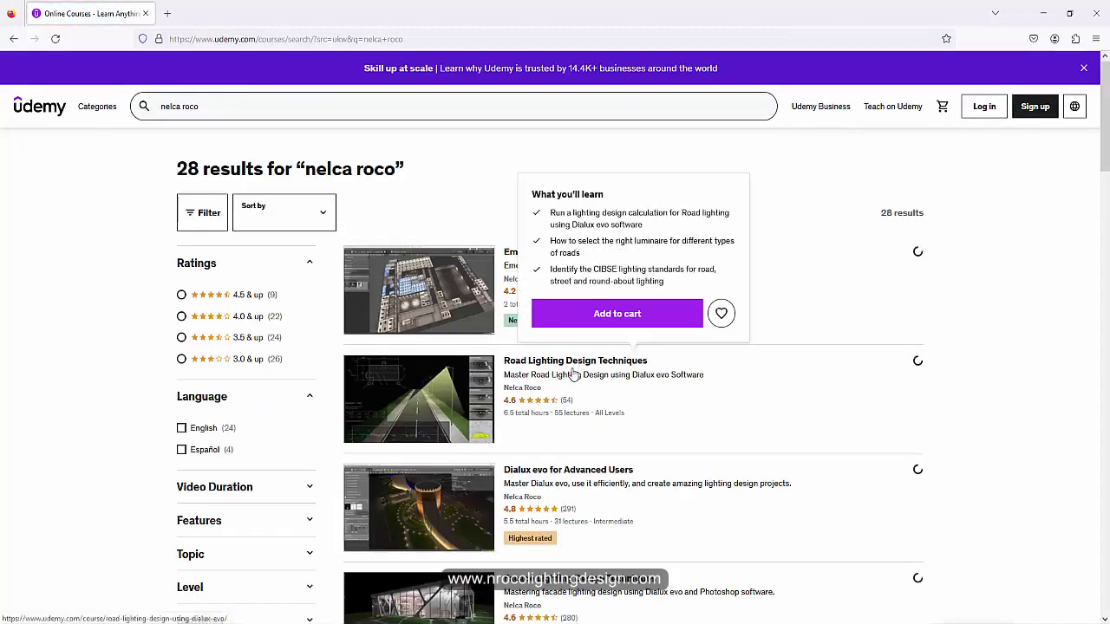
pyautogui.scroll(-5, 767, 390)
pyautogui.moveTo(768, 402)
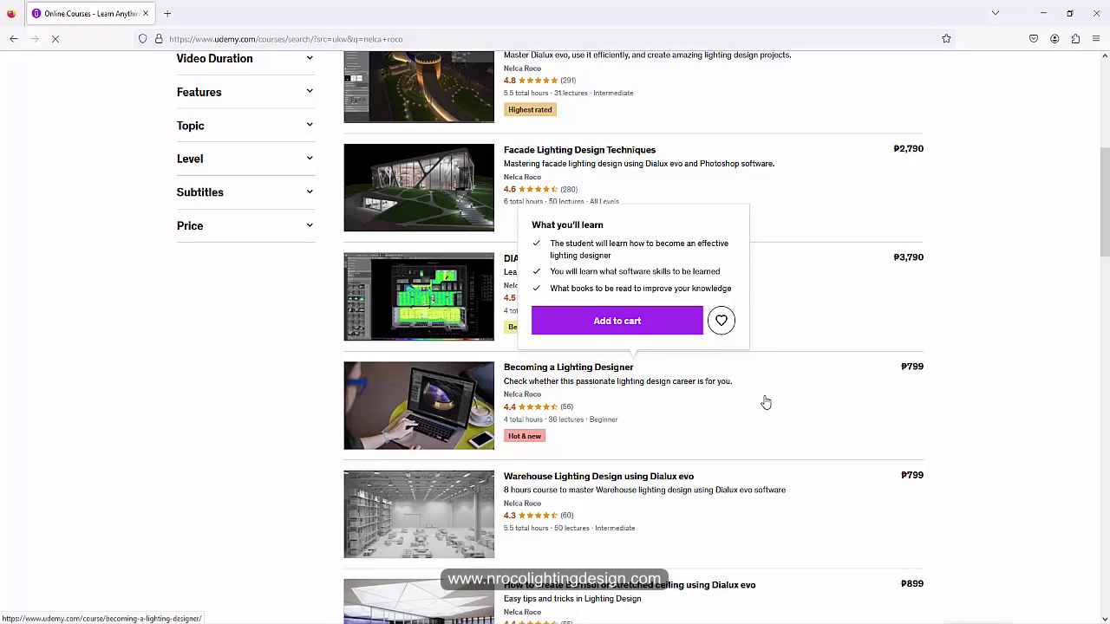
pyautogui.scroll(5, 781, 404)
pyautogui.scroll(-1, 587, 607)
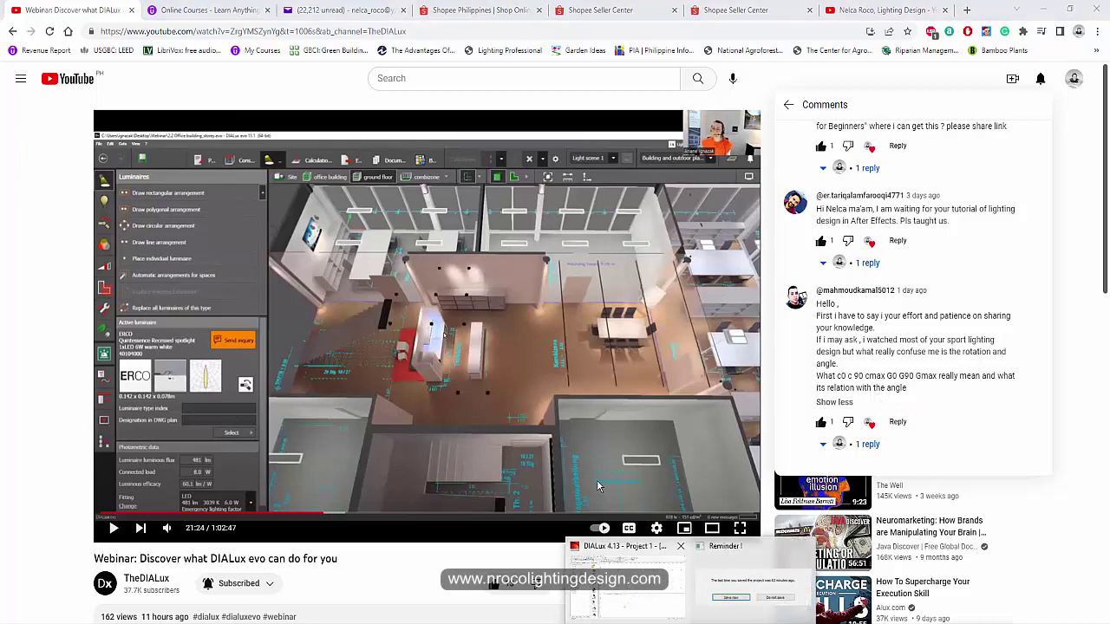
# Step: Switch to DIALux 4.13 to examine the floodlight on the Exterior Scene 1 floor plan, then return to the YouTube page in the browser
pyautogui.click(620, 600)
pyautogui.moveTo(513, 470); pyautogui.dragTo(606, 352, button='middle')
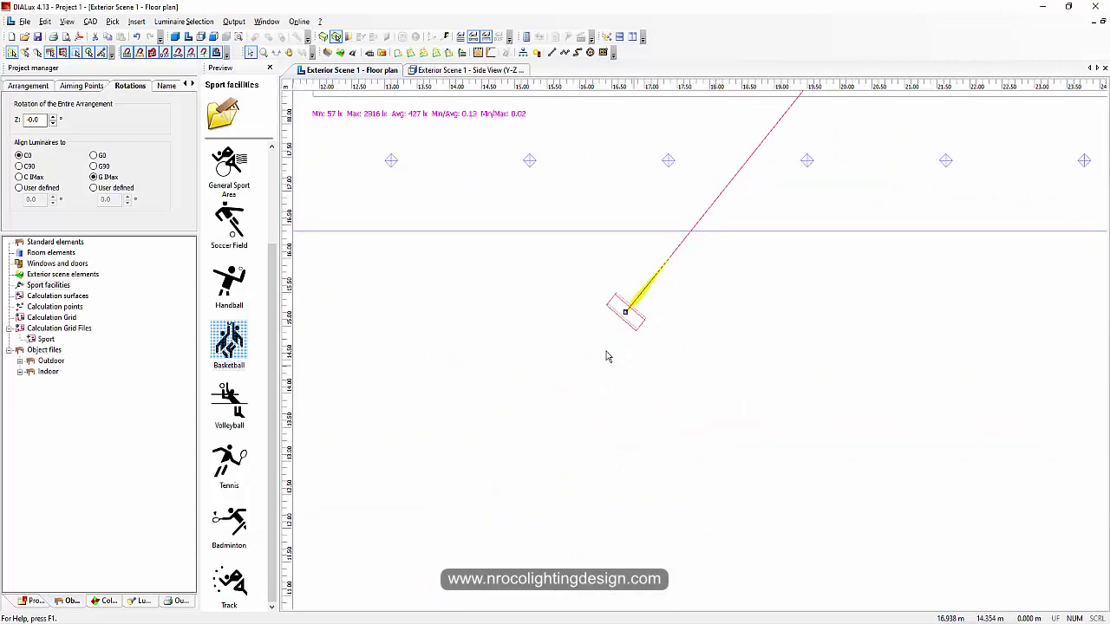
pyautogui.scroll(2, 606, 352)
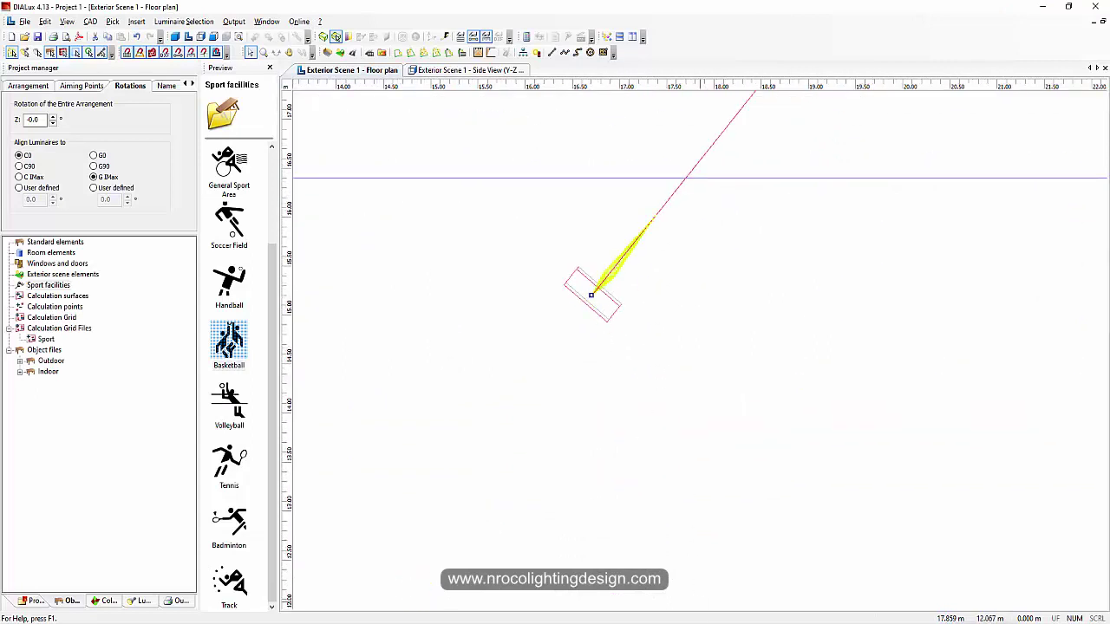
pyautogui.click(481, 621)
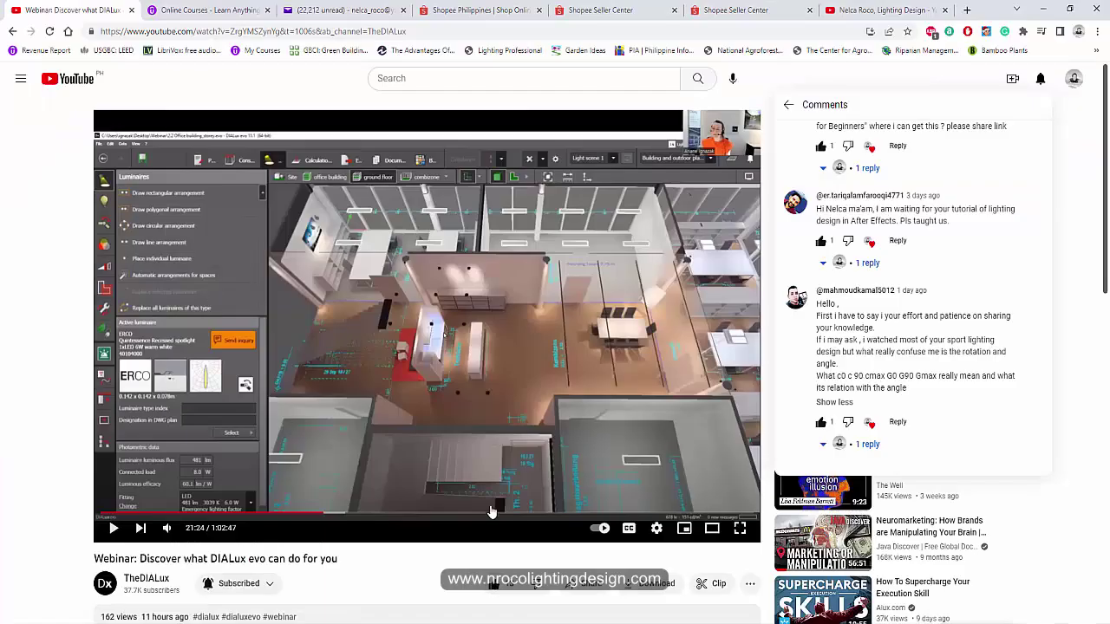